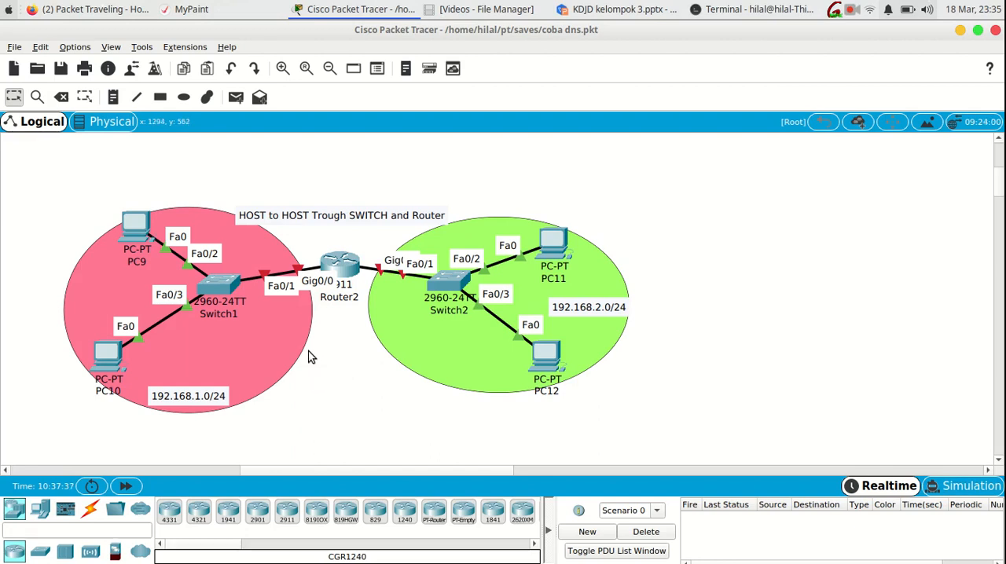
- Move the "HOST to HOST Trough SWITCH and Router" title label slightly higher above the topology
{"action": "left_click_drag", "start_coordinate": [349, 218], "coordinate": [349, 201]}
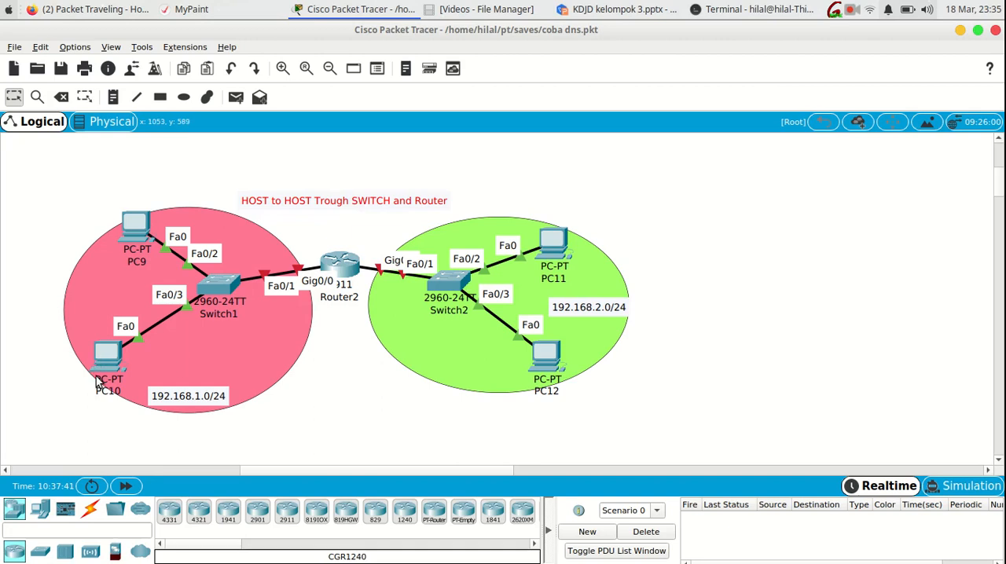
{"action": "left_click", "coordinate": [77, 429]}
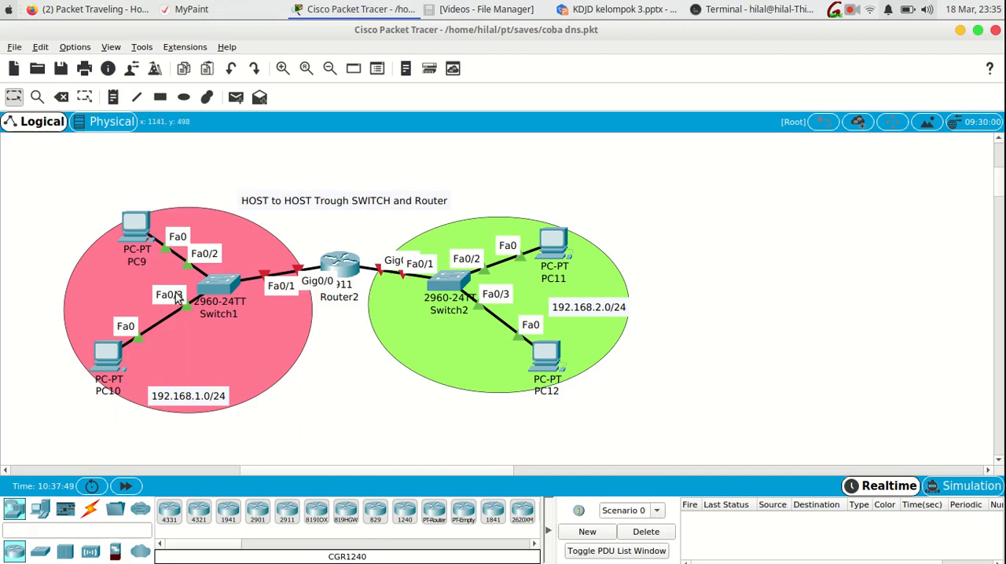
- Open Router2's command line, decline the initial configuration dialog, and move its window clear of the router links
{"action": "left_click", "coordinate": [344, 267]}
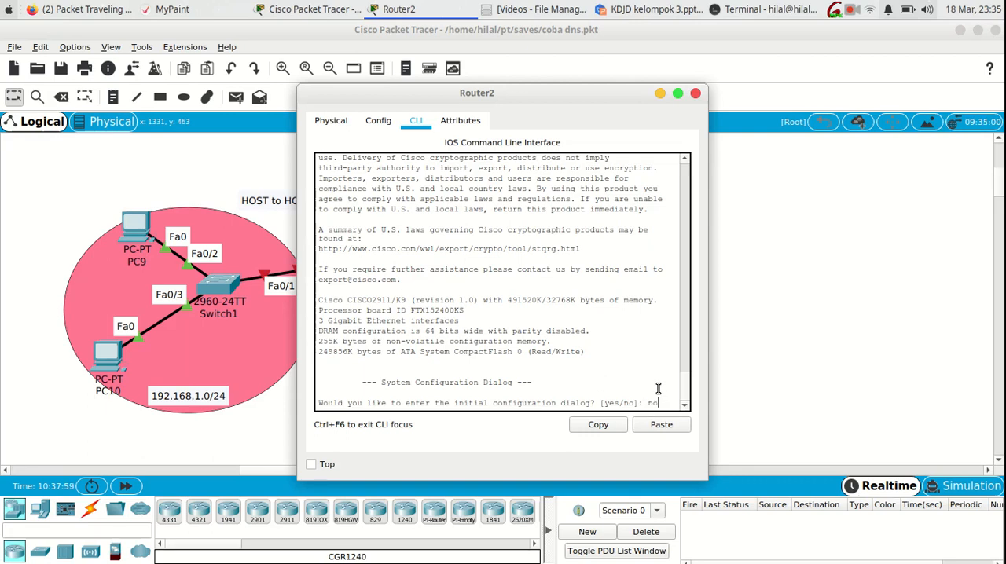
{"action": "type", "text": "no"}
{"action": "key", "text": "Return"}
{"action": "key", "text": "Return"}
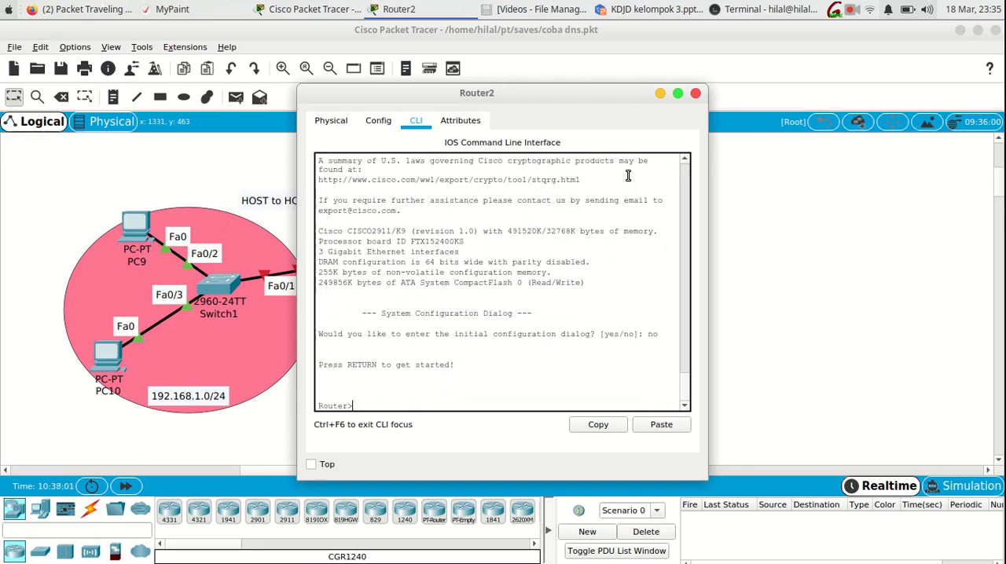
{"action": "left_click_drag", "start_coordinate": [528, 99], "coordinate": [745, 107]}
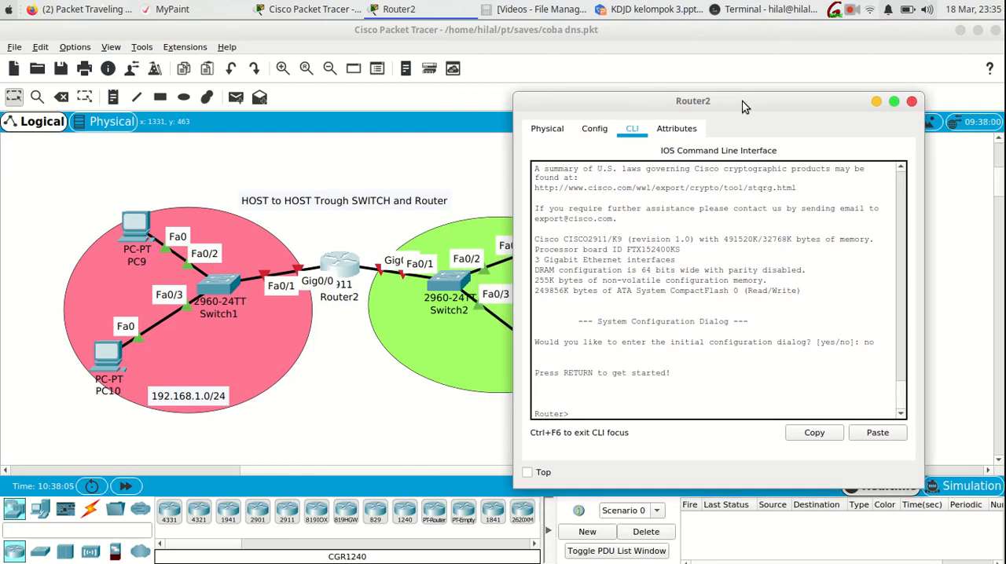
- Enter privileged mode and then global configuration mode on Router2 with en and conf t
{"action": "type", "text": "en"}
{"action": "key", "text": "Return"}
{"action": "type", "text": "c"}
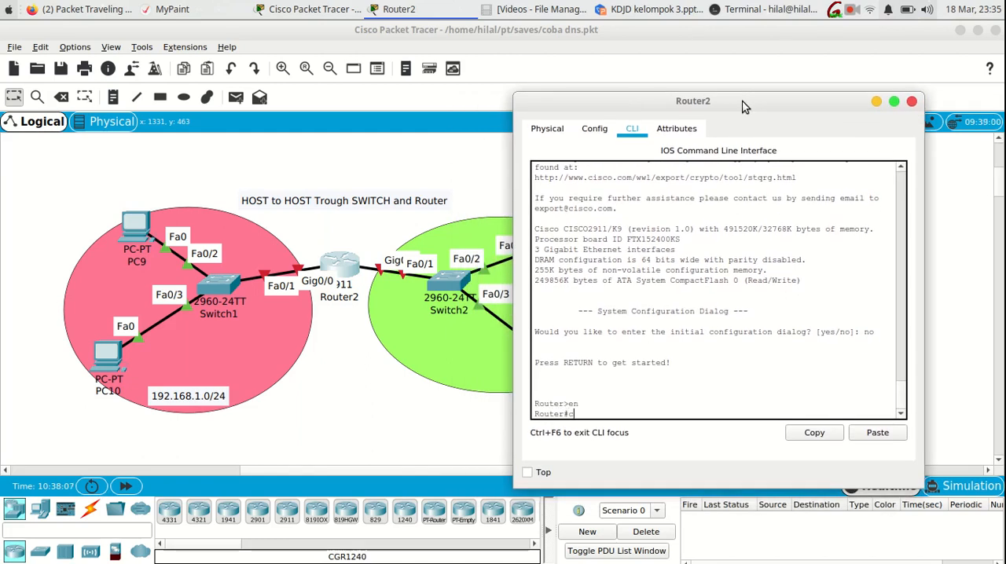
{"action": "type", "text": "onf t"}
{"action": "key", "text": "Return"}
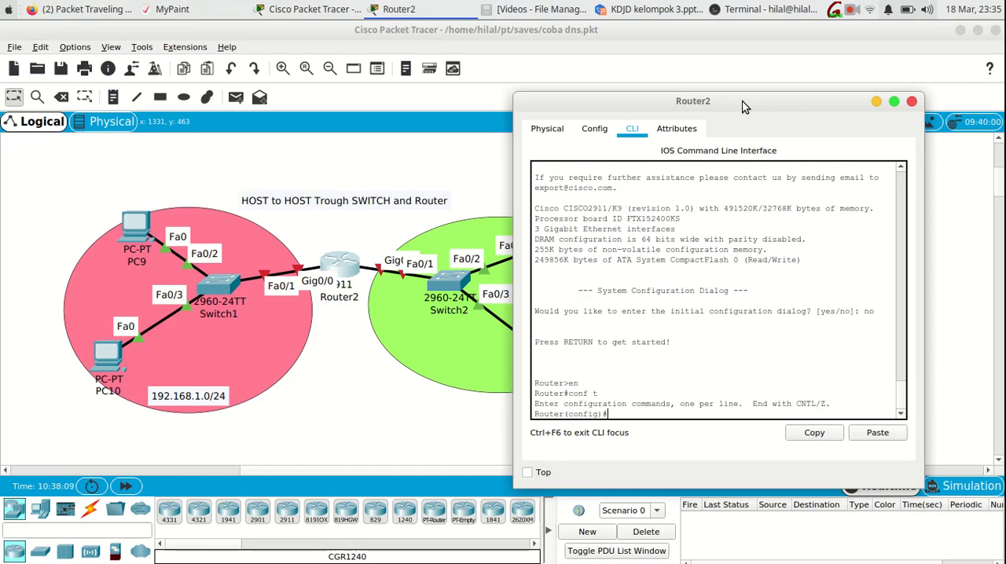
- Enable Router2's interface range gi0/0-1 with no sh
{"action": "type", "text": "i"}
{"action": "type", "text": "nt range gi0/0-1"}
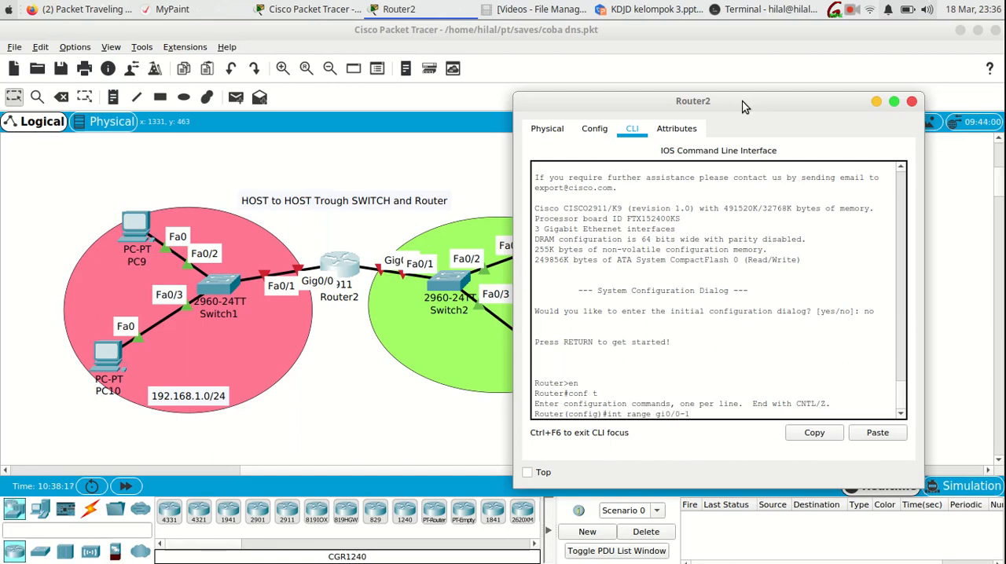
{"action": "key", "text": "Return"}
{"action": "type", "text": "ro sh"}
{"action": "key", "text": "Return"}
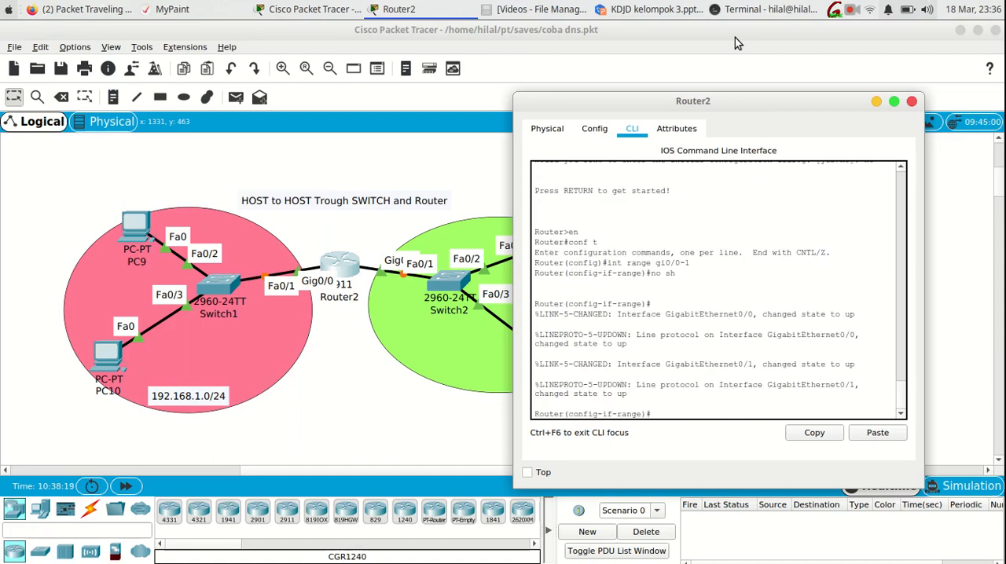
- Assign IP address 192.168.1.1 with mask 255.255.255.0 to Router2's interface gi0/0
{"action": "type", "text": "int gi0"}
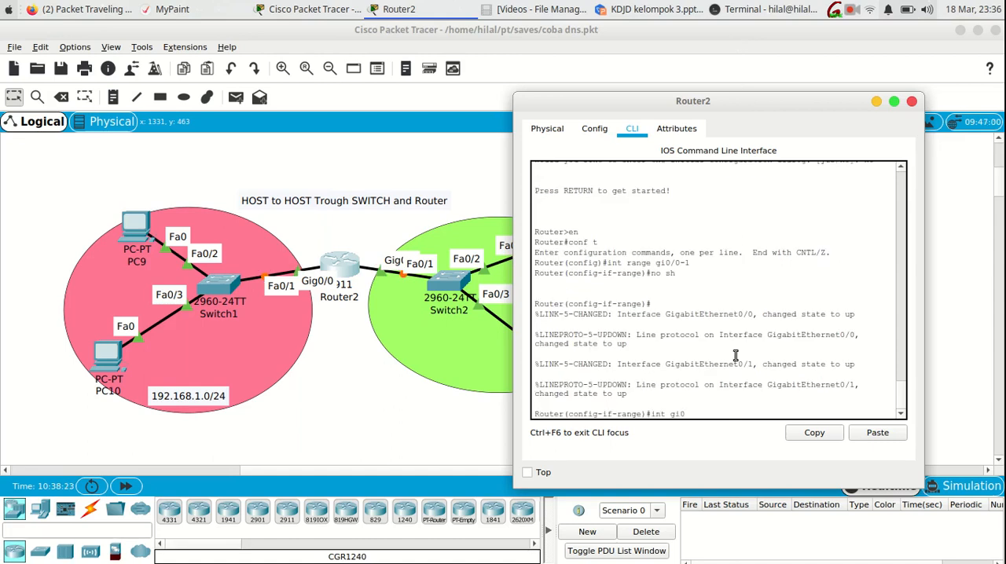
{"action": "type", "text": "/"}
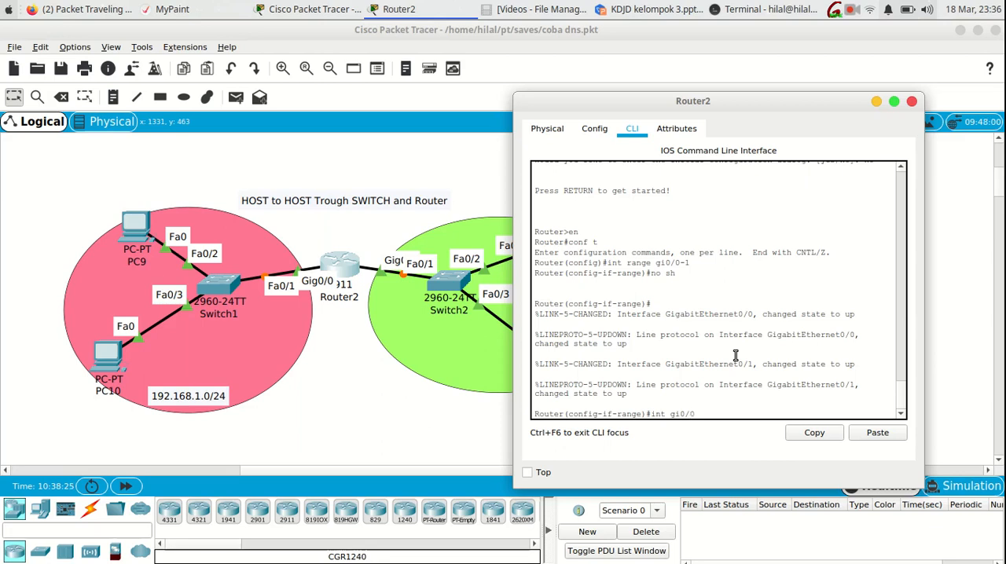
{"action": "type", "text": "0"}
{"action": "key", "text": "Return"}
{"action": "type", "text": "ip add"}
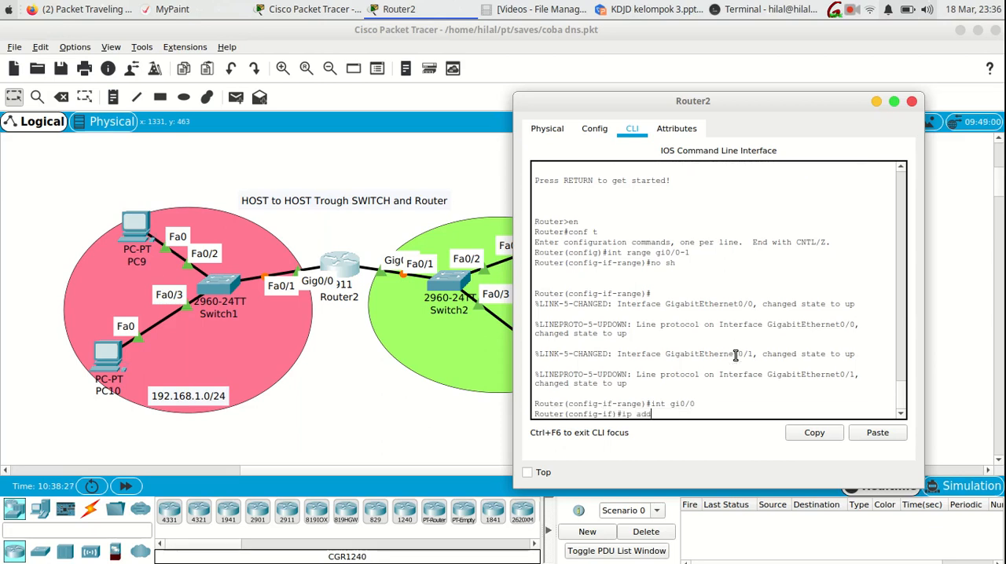
{"action": "type", "text": " 192.168.1.1 25"}
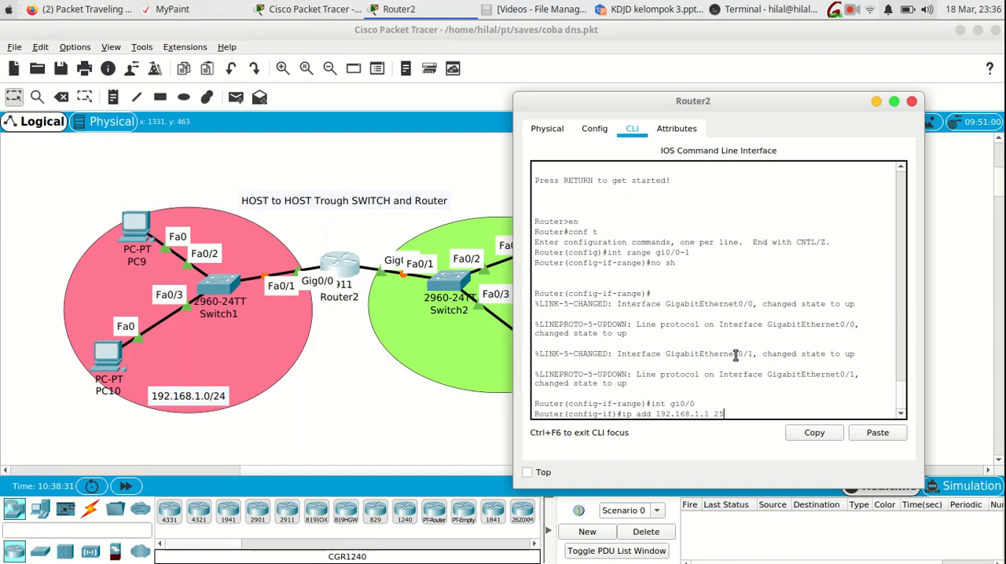
{"action": "type", "text": "5.255.255.0"}
{"action": "key", "text": "Return"}
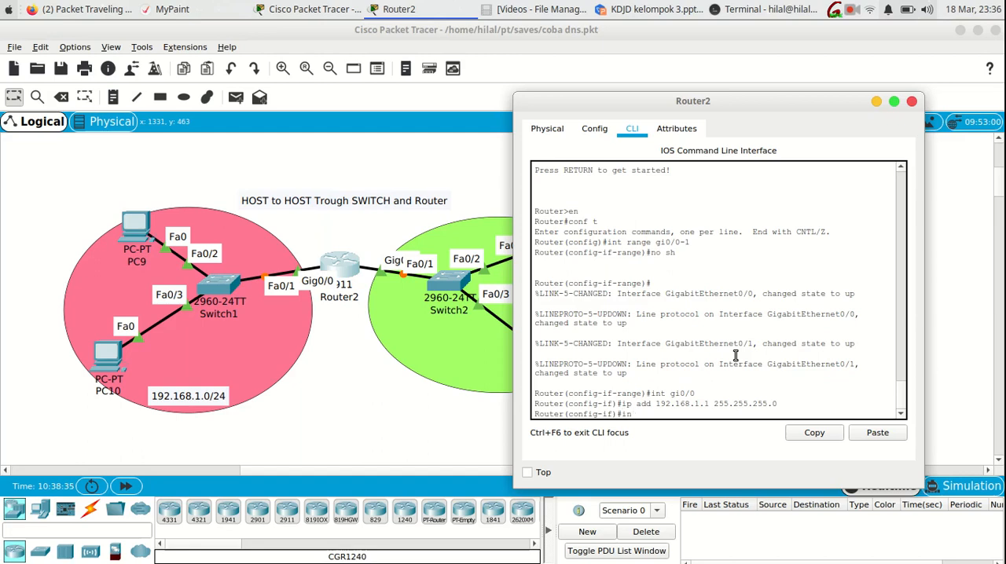
- Assign IP address 192.168.2.1 with mask 255.255.255.0 to Router2's interface gi0/1 and exit interface configuration
{"action": "type", "text": "int gi0/1"}
{"action": "key", "text": "Return"}
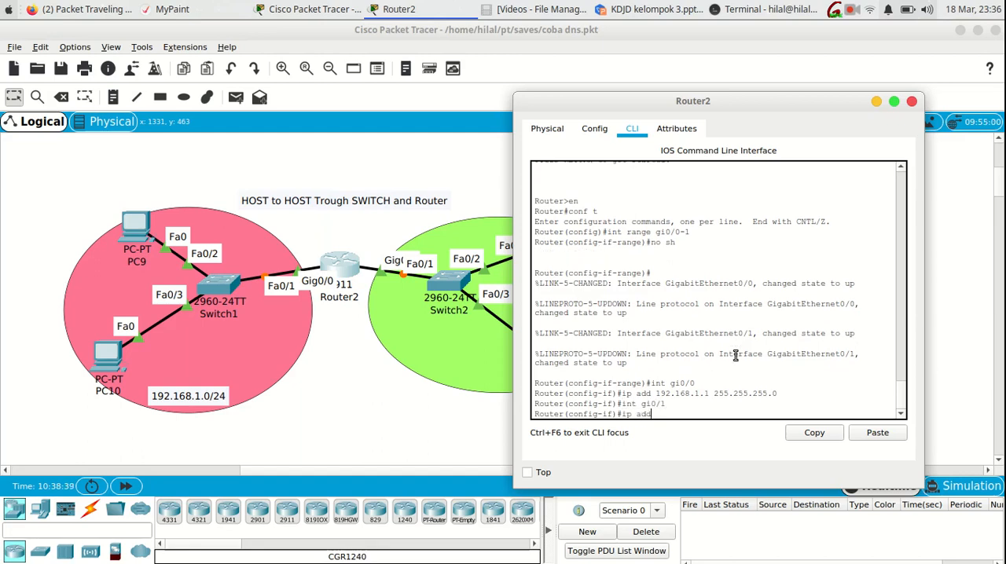
{"action": "type", "text": "ip add 192.168.2.1 255.255."}
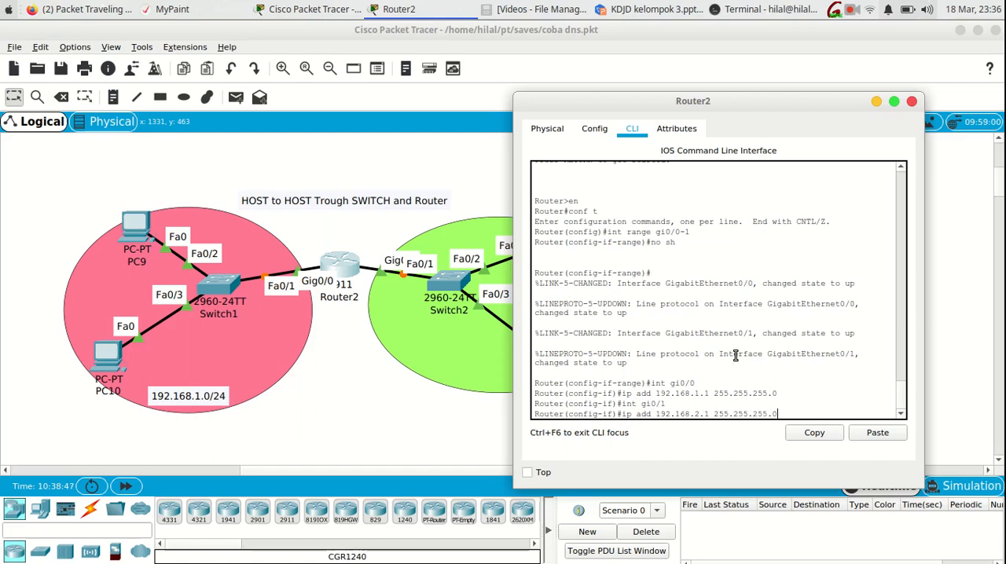
{"action": "type", "text": "255.0"}
{"action": "key", "text": "Return"}
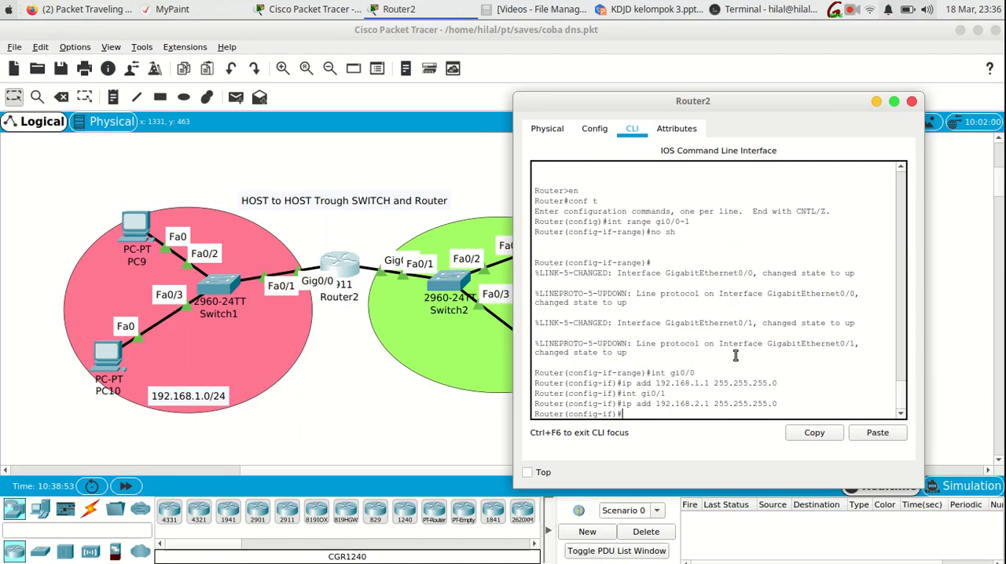
{"action": "type", "text": "exit"}
{"action": "key", "text": "Return"}
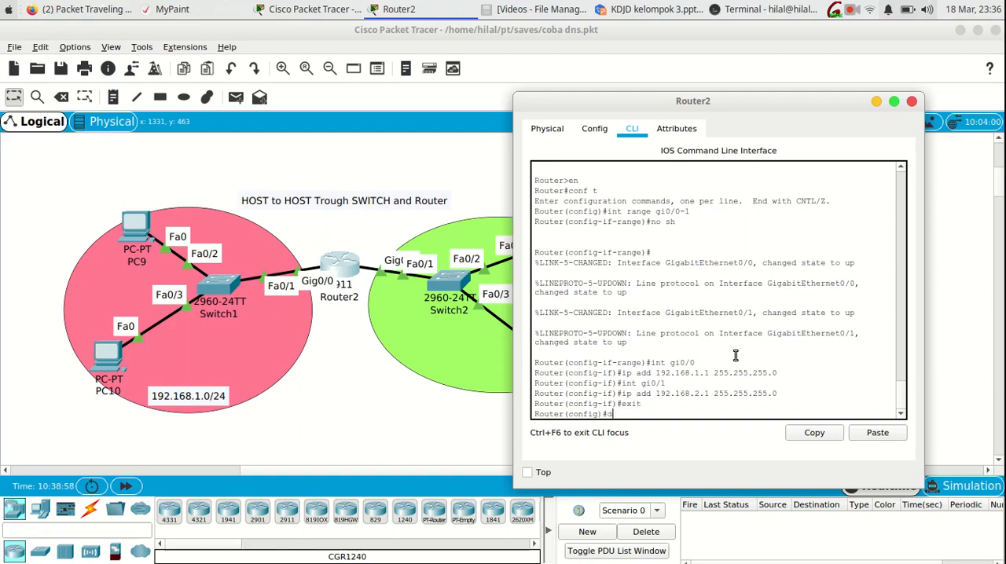
- Run do sh ip int brief and examine the addresses and status of GigabitEthernet0/0 and GigabitEthernet0/1
{"action": "type", "text": "do sh ip int brief"}
{"action": "key", "text": "Return"}
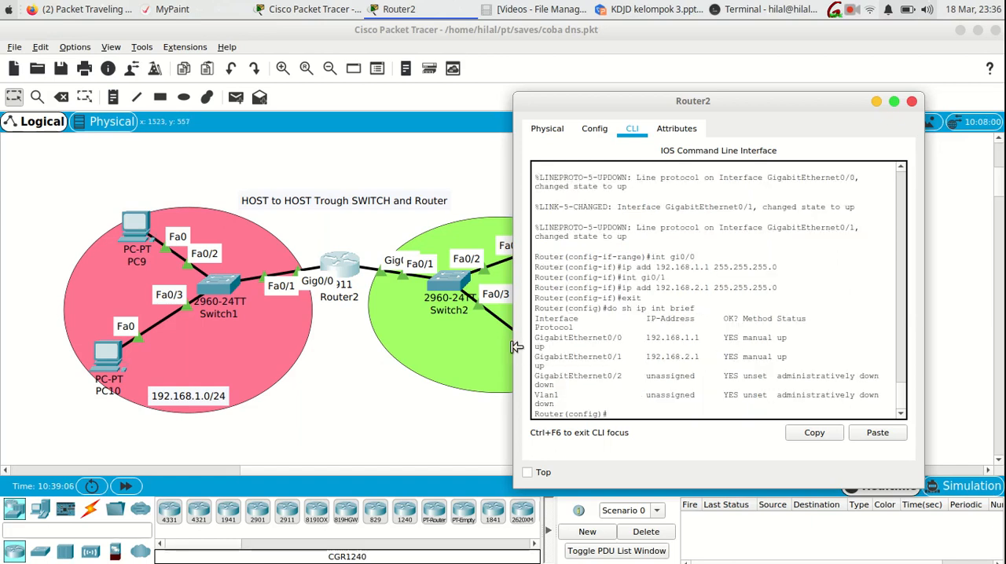
{"action": "left_click_drag", "start_coordinate": [515, 347], "coordinate": [465, 346]}
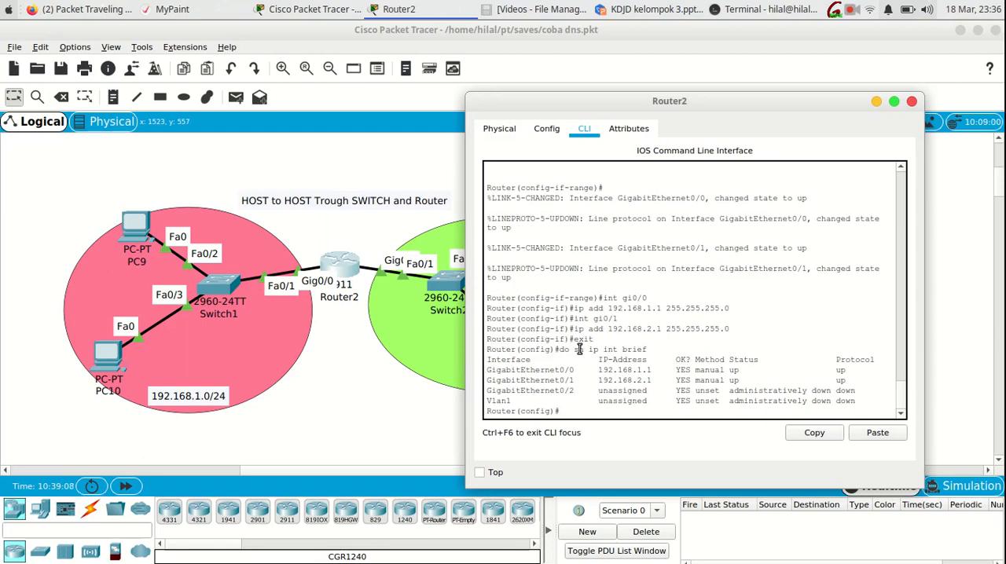
{"action": "left_click_drag", "start_coordinate": [578, 374], "coordinate": [506, 370]}
{"action": "left_click_drag", "start_coordinate": [656, 372], "coordinate": [488, 371]}
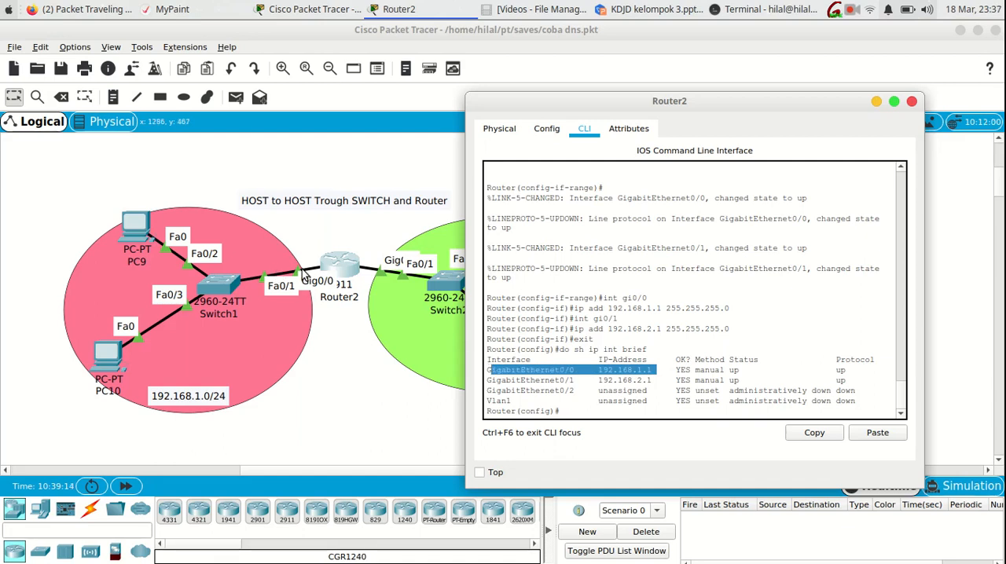
{"action": "left_click_drag", "start_coordinate": [654, 380], "coordinate": [490, 381]}
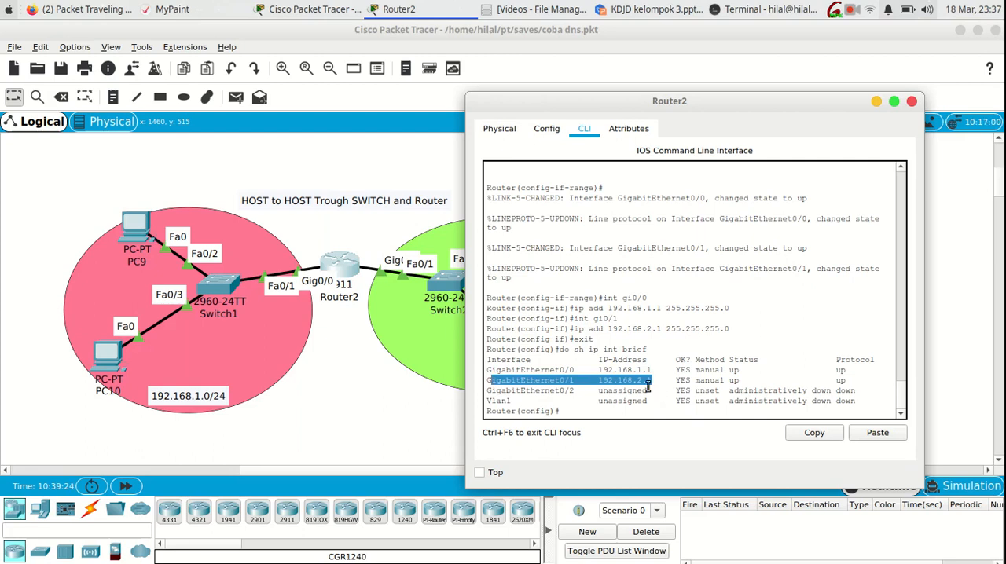
{"action": "left_click_drag", "start_coordinate": [864, 379], "coordinate": [749, 379]}
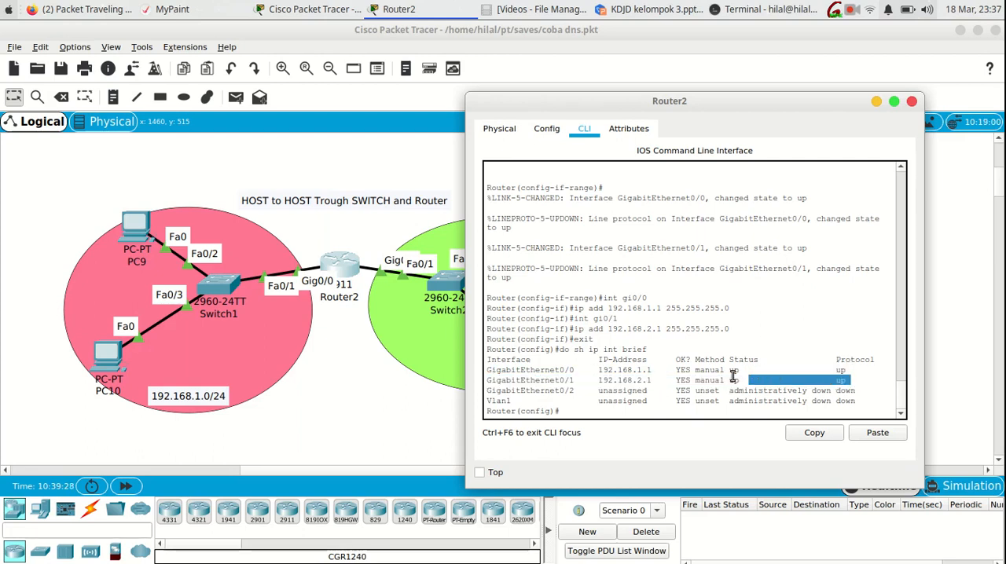
- Give PC10 the static IP address 192.168.1.2 with subnet mask 255.255.255.0
{"action": "left_click", "coordinate": [332, 408]}
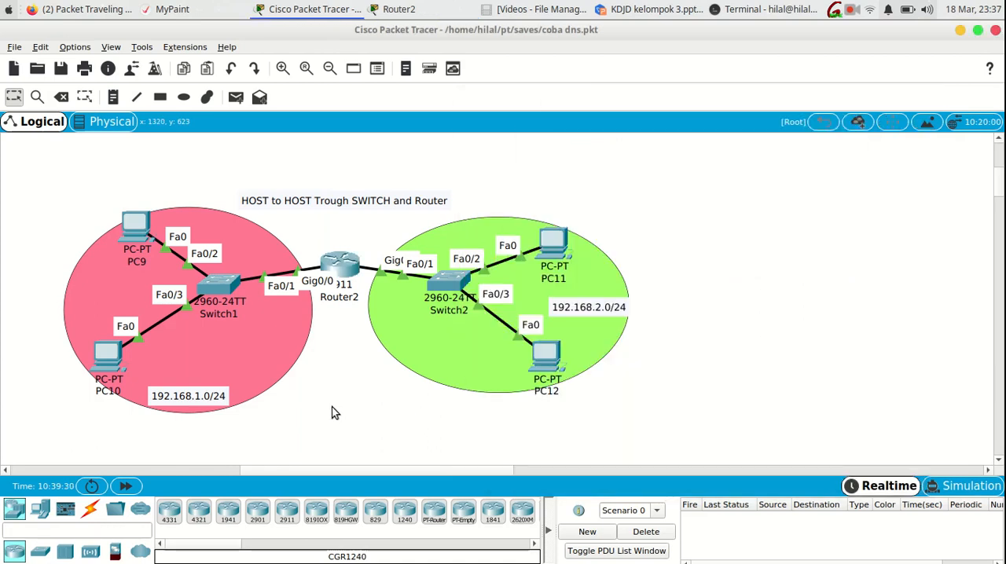
{"action": "left_click", "coordinate": [108, 355]}
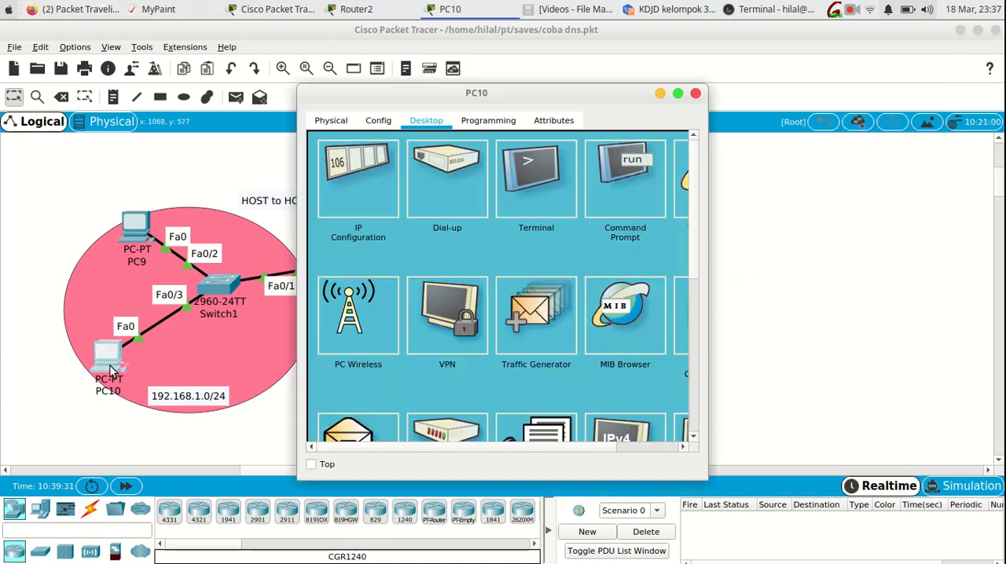
{"action": "left_click", "coordinate": [371, 177]}
{"action": "left_click", "coordinate": [486, 228]}
{"action": "type", "text": "19"}
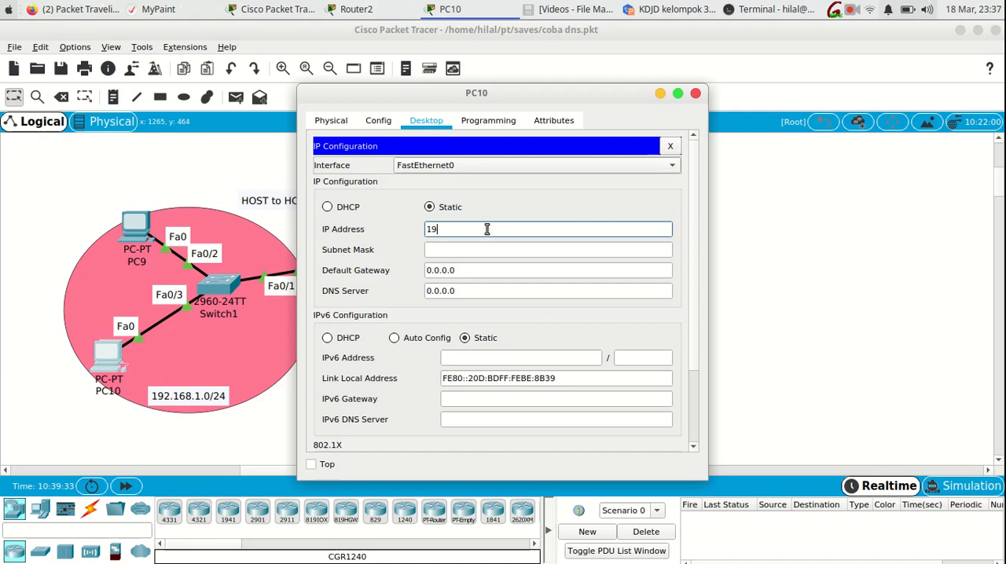
{"action": "type", "text": "2.168.1.2"}
{"action": "key", "text": "Tab"}
{"action": "key", "text": "Tab"}
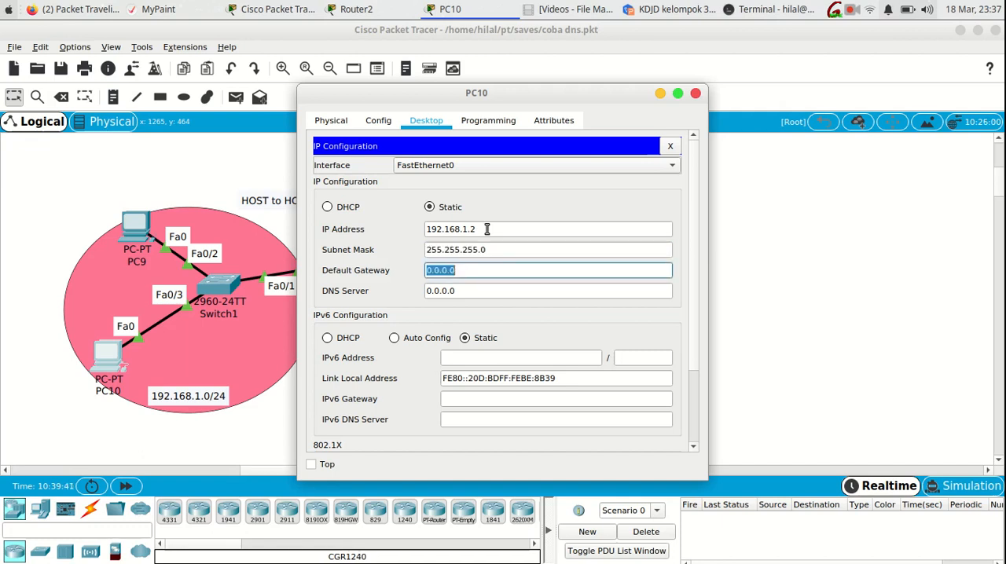
- Set PC10's default gateway to 192.168.1.1 and close its configuration window
{"action": "left_click_drag", "start_coordinate": [493, 94], "coordinate": [732, 88]}
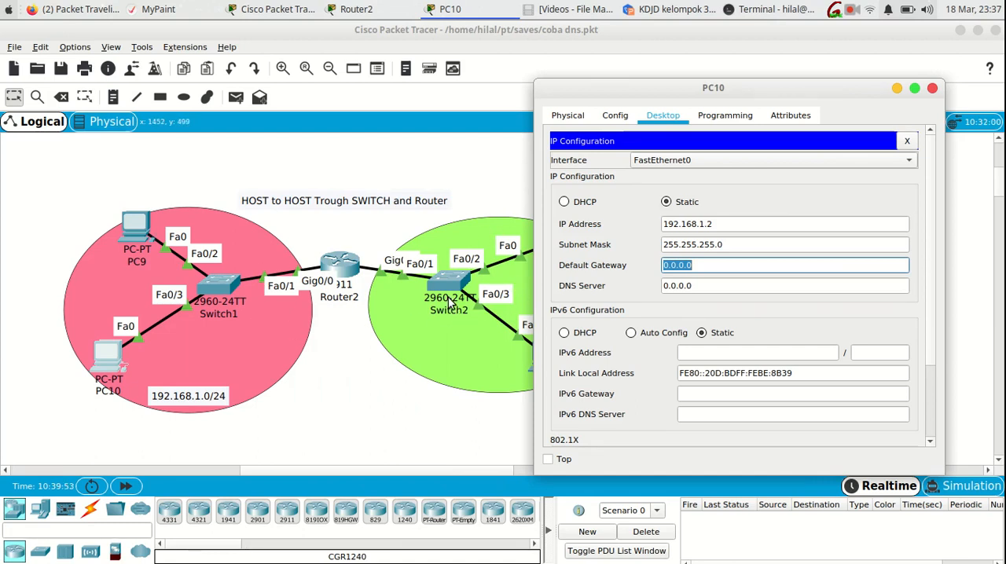
{"action": "left_click_drag", "start_coordinate": [635, 86], "coordinate": [694, 75]}
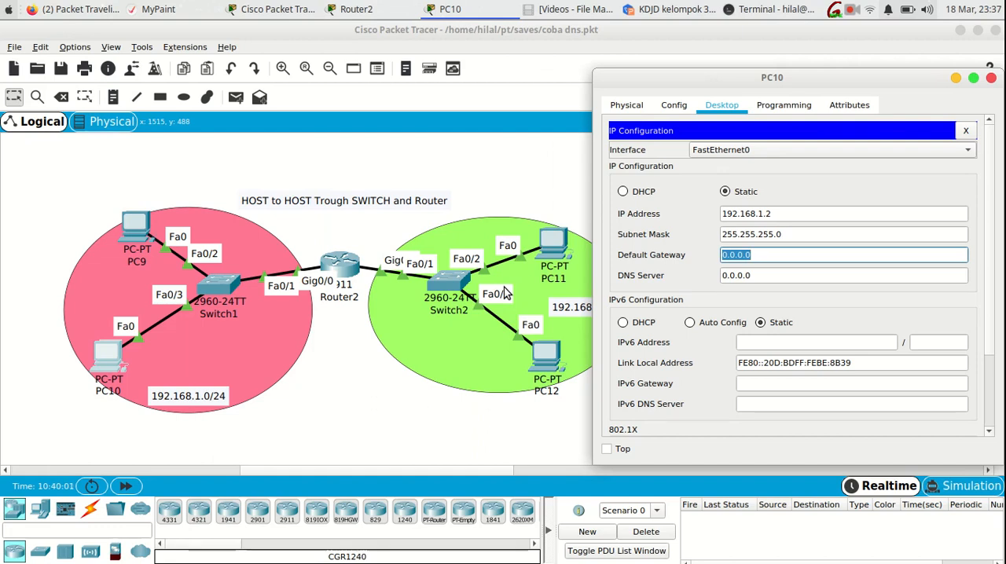
{"action": "left_click", "coordinate": [763, 255]}
{"action": "left_click_drag", "start_coordinate": [763, 255], "coordinate": [705, 262]}
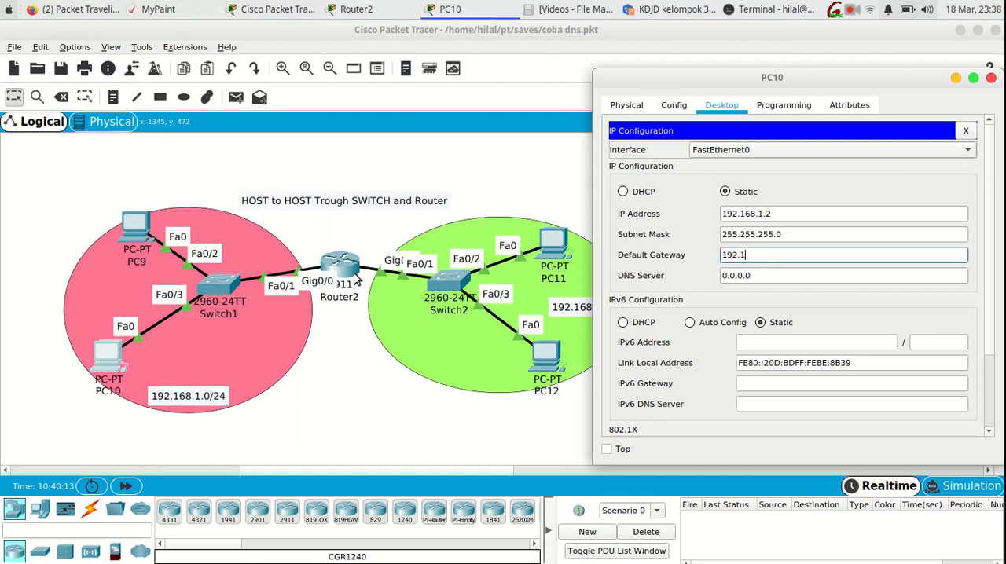
{"action": "type", "text": "8.1.1"}
{"action": "left_click", "coordinate": [991, 77]}
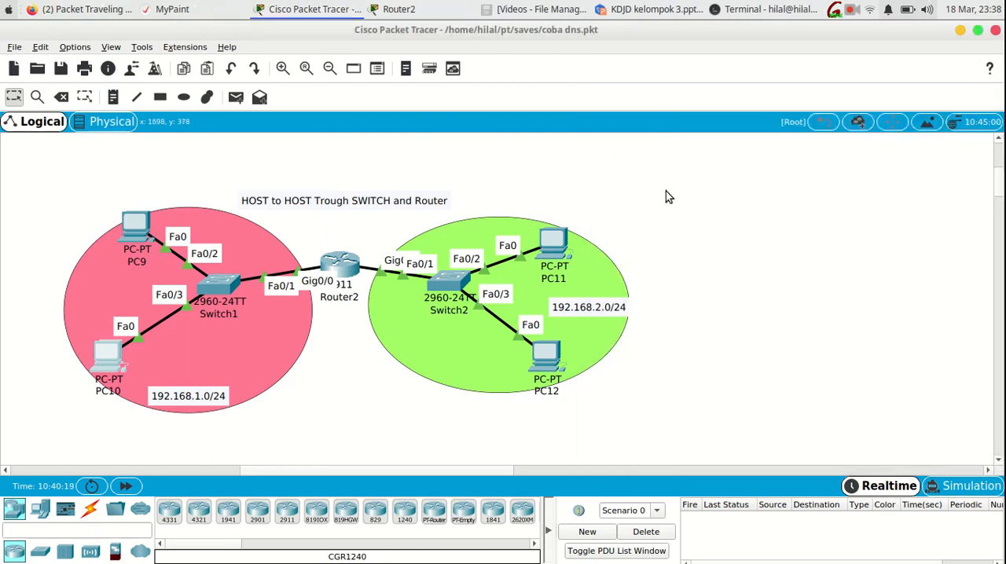
- Configure PC9 with static IP 192.168.1.3, subnet mask 255.255.255.0 and default gateway 192.168.1.1, and close its window
{"action": "left_click", "coordinate": [132, 236]}
{"action": "left_click", "coordinate": [364, 183]}
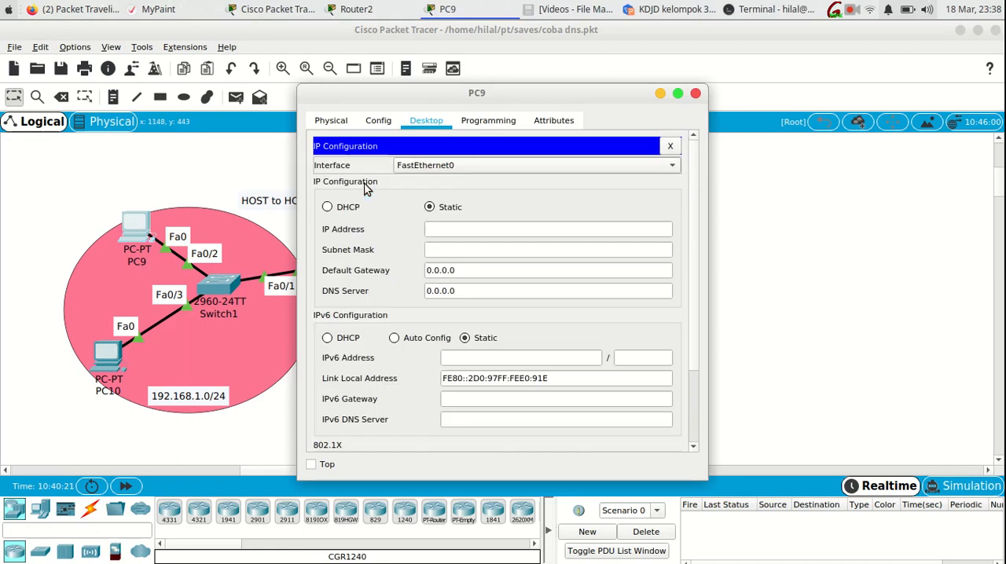
{"action": "left_click", "coordinate": [449, 229]}
{"action": "type", "text": "192"}
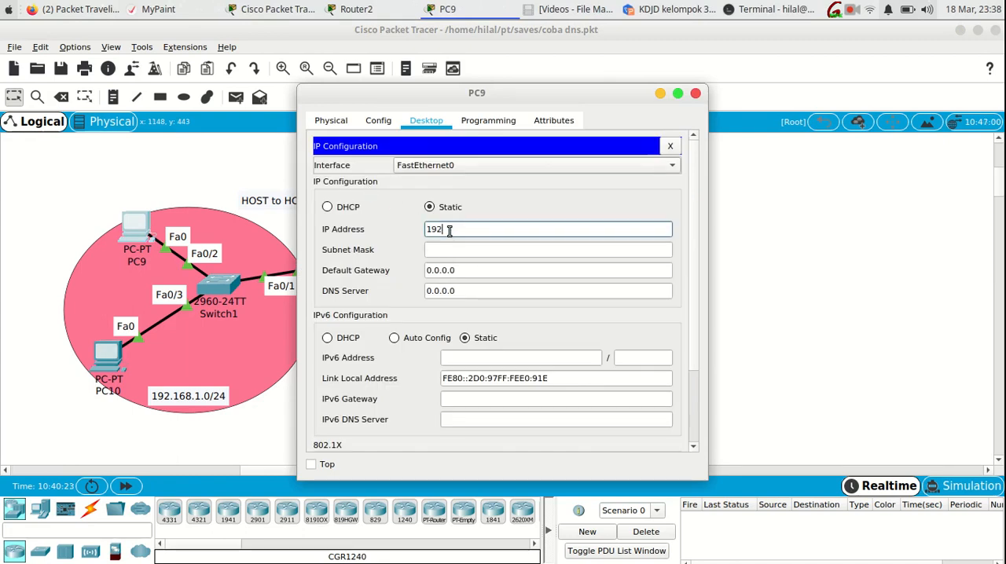
{"action": "type", "text": ".168.1.3"}
{"action": "key", "text": "Tab"}
{"action": "key", "text": "Tab"}
{"action": "type", "text": "192.168.1.1"}
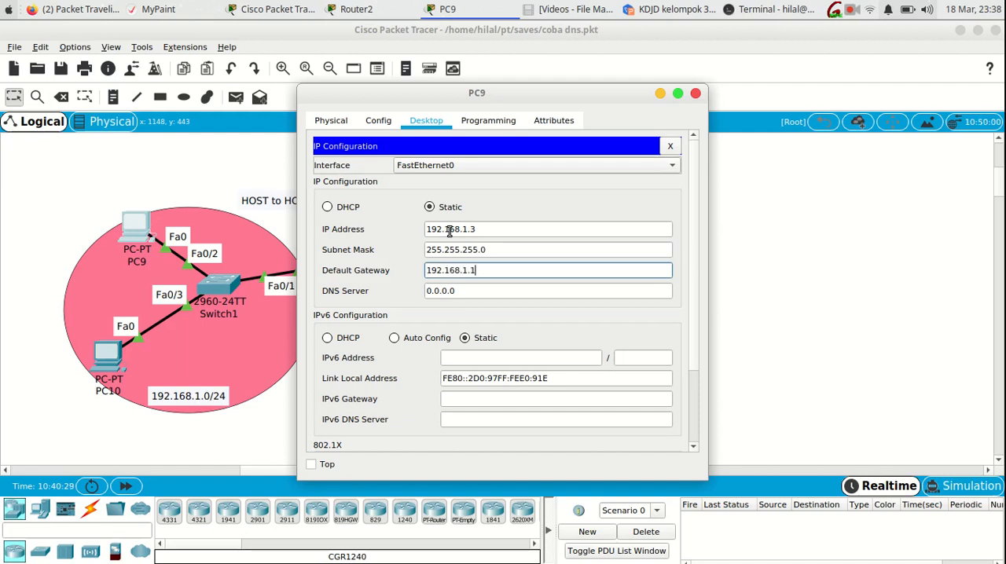
{"action": "left_click", "coordinate": [696, 94]}
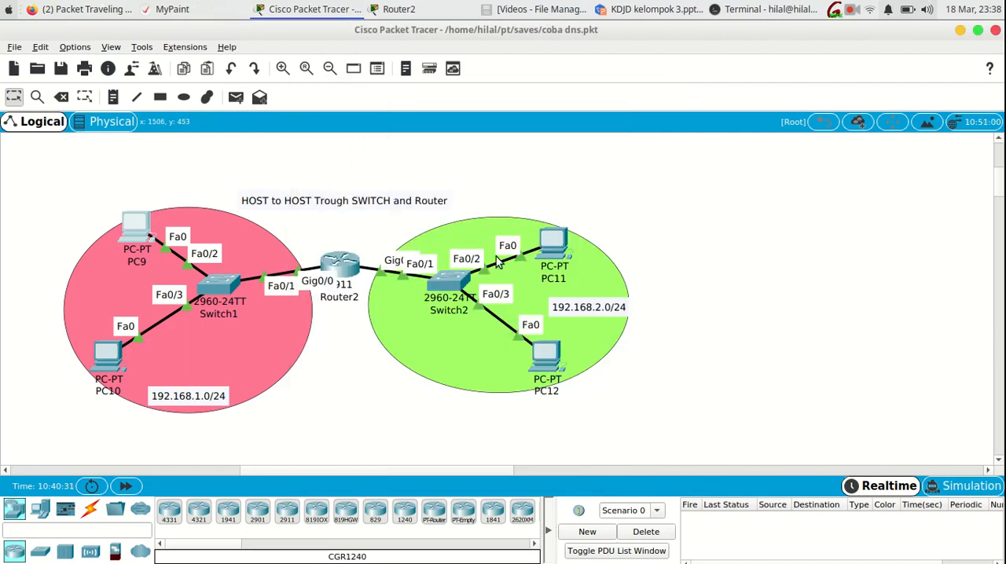
- Give PC11 the static IP address 192.168.2.2 with subnet mask 255.255.255.0
{"action": "left_click", "coordinate": [549, 239]}
{"action": "left_click_drag", "start_coordinate": [496, 93], "coordinate": [218, 127]}
{"action": "left_click", "coordinate": [73, 213]}
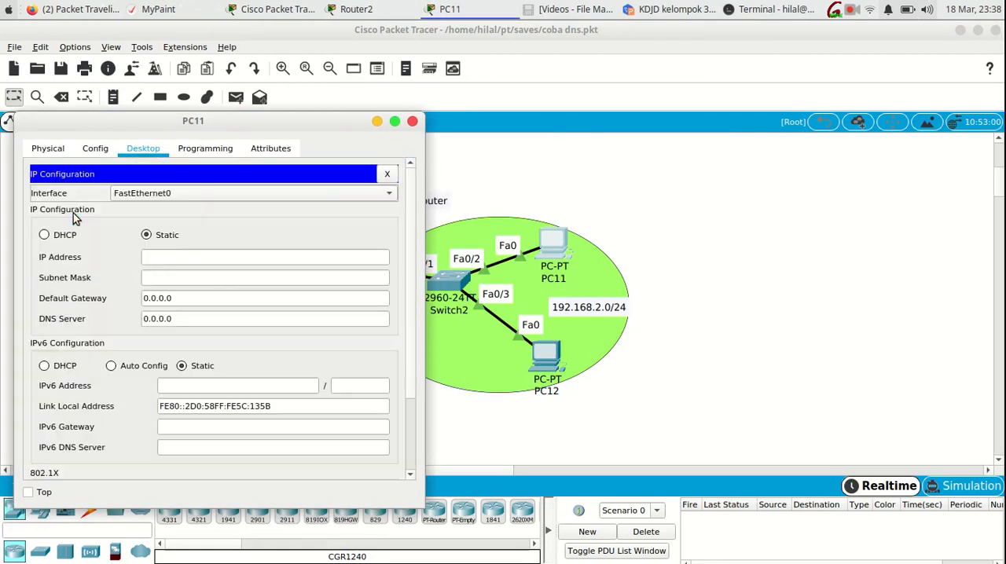
{"action": "left_click", "coordinate": [196, 257]}
{"action": "type", "text": "192.1"}
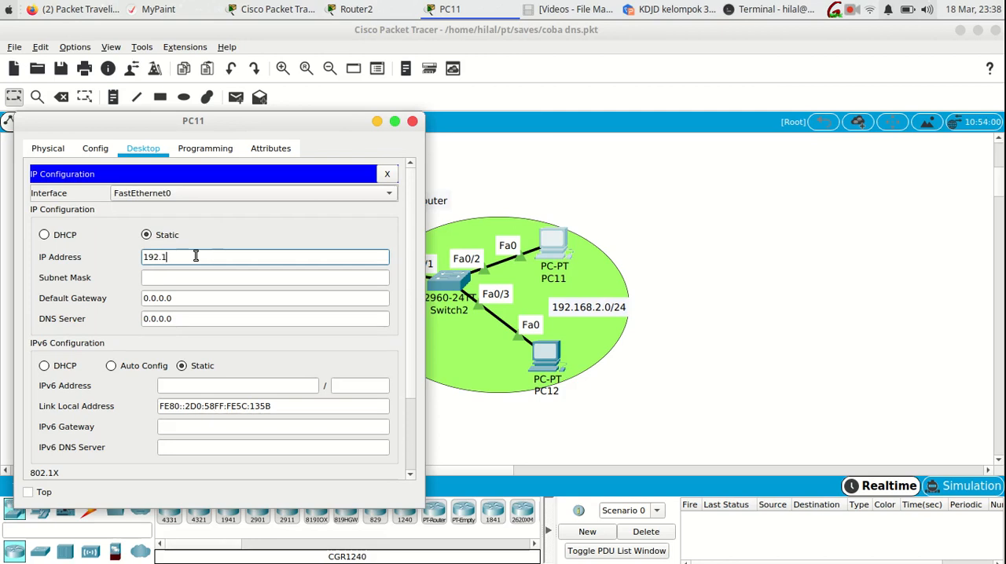
{"action": "type", "text": "68.2.2"}
{"action": "key", "text": "Tab"}
{"action": "key", "text": "Tab"}
- Set PC11's default gateway to 192.168.2.1 and close its configuration window
{"action": "type", "text": "192"}
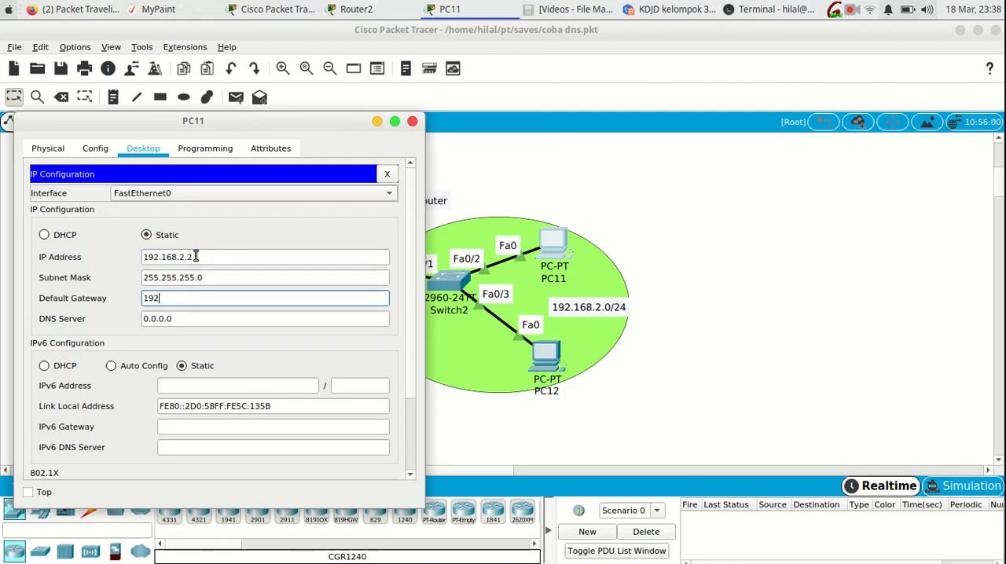
{"action": "type", "text": ".168.2.2"}
{"action": "left_click_drag", "start_coordinate": [161, 124], "coordinate": [717, 97]}
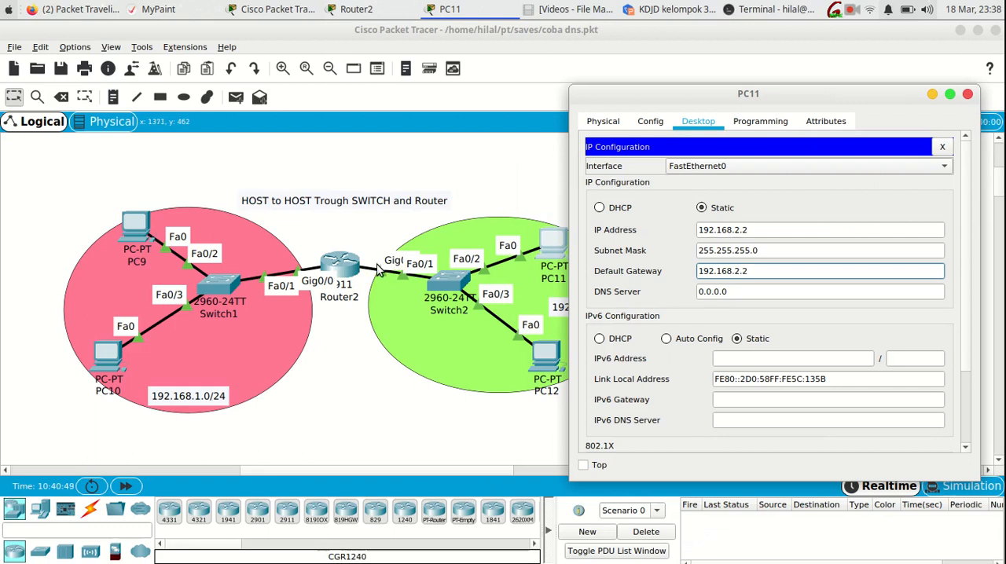
{"action": "key", "text": "BackSpace"}
{"action": "type", "text": "1"}
{"action": "left_click", "coordinate": [967, 93]}
- Configure PC12 with static IP 192.168.2.3, subnet mask 255.255.255.0 and default gateway 192.168.2.1, and close its window
{"action": "left_click", "coordinate": [550, 361]}
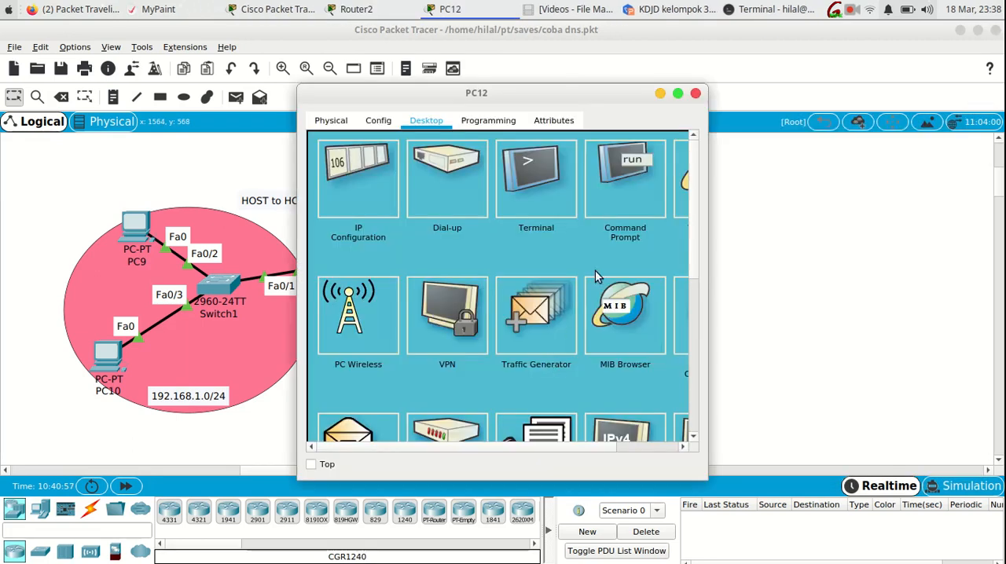
{"action": "left_click", "coordinate": [334, 188]}
{"action": "left_click", "coordinate": [454, 231]}
{"action": "type", "text": "192.168.2.3"}
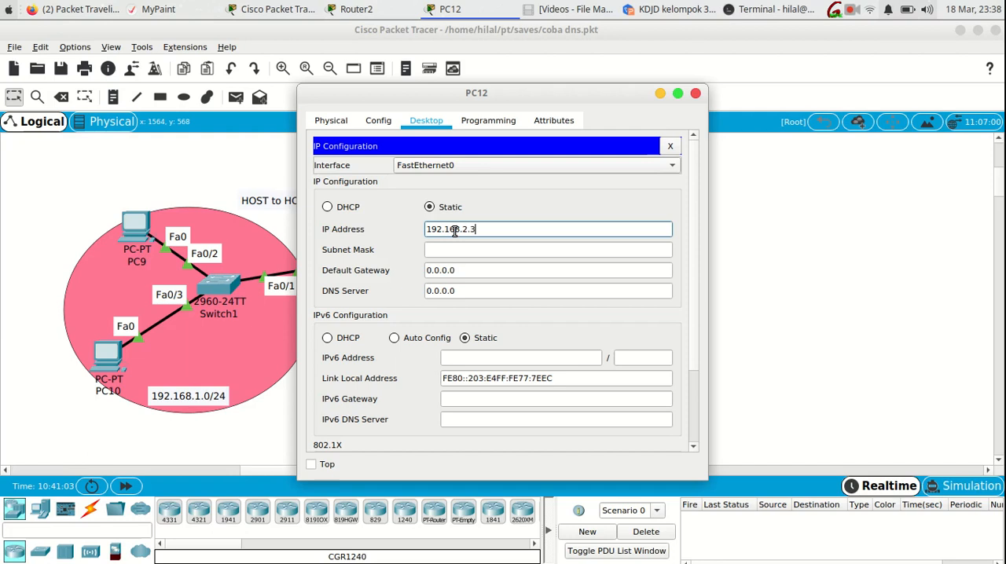
{"action": "key", "text": "Tab"}
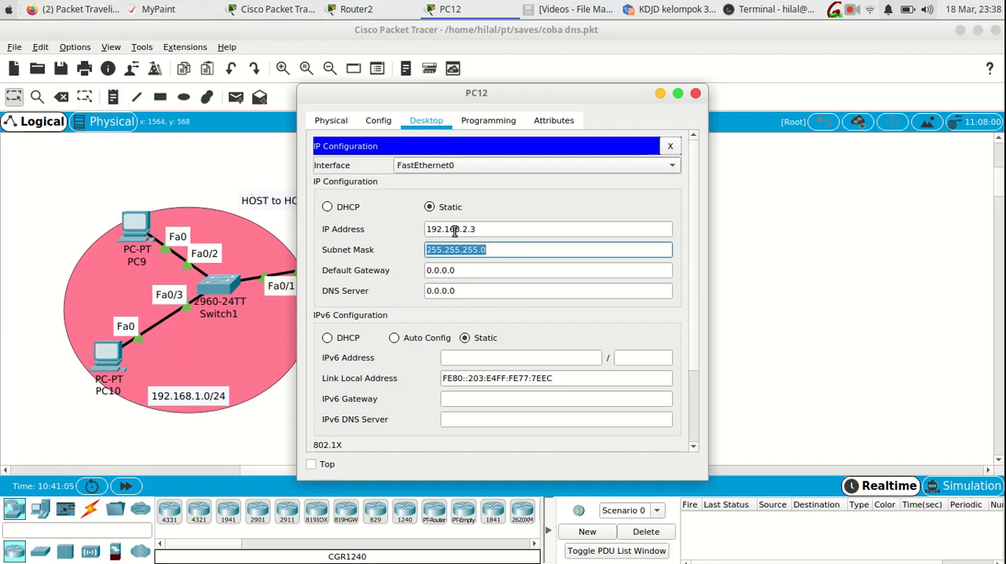
{"action": "key", "text": "Tab"}
{"action": "type", "text": "192.168."}
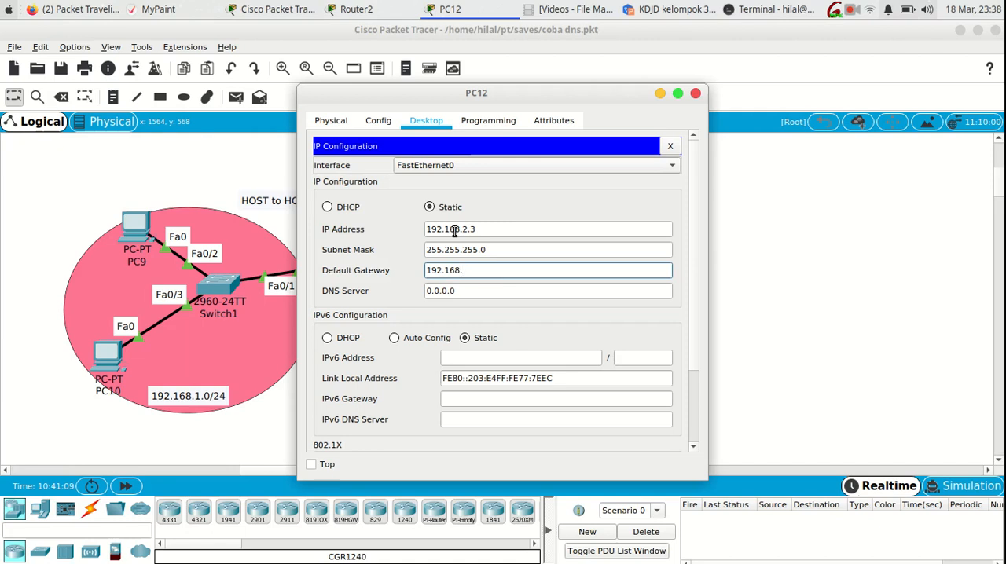
{"action": "type", "text": "2.1"}
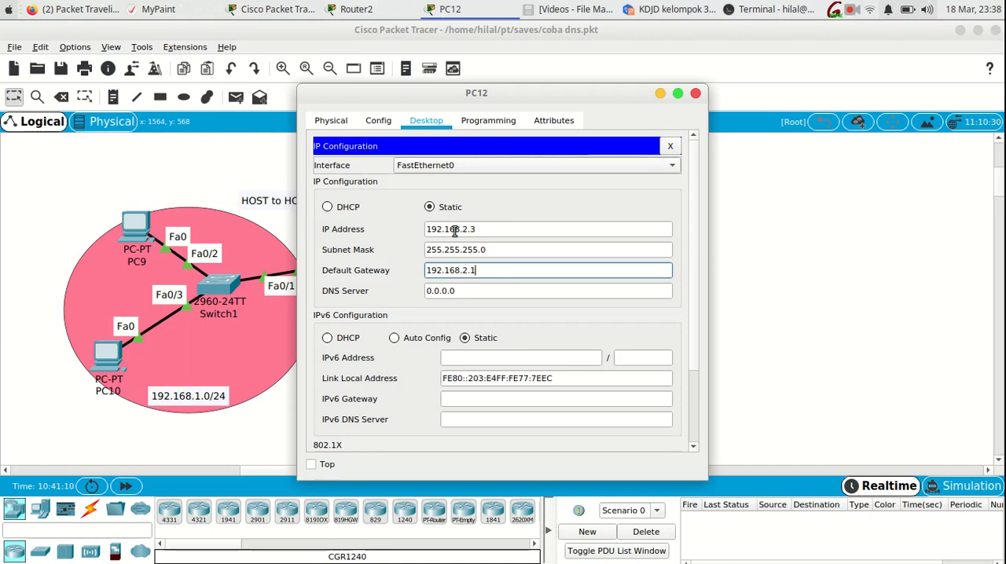
{"action": "left_click", "coordinate": [695, 94]}
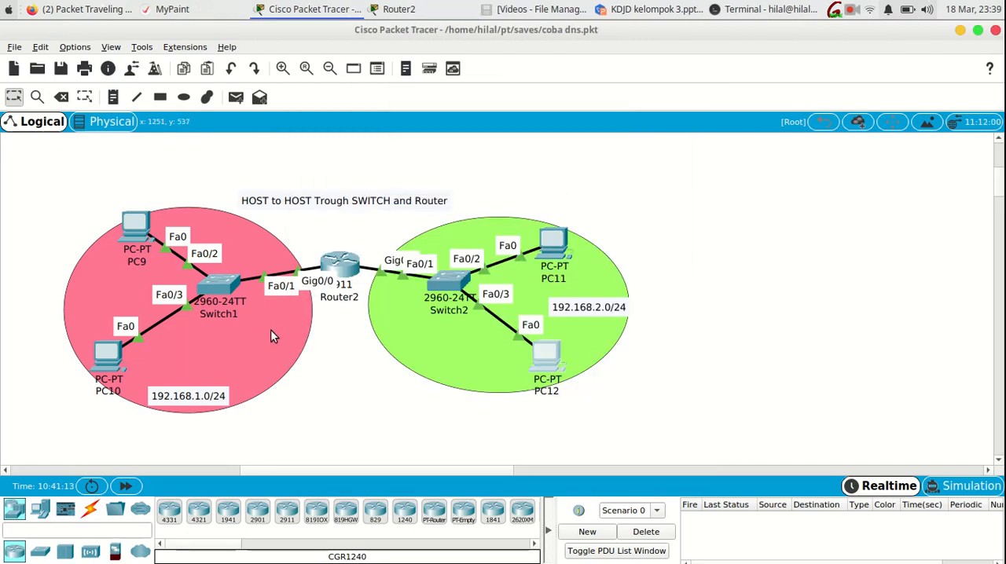
- Run sh mac-address-table in Switch1's command line and examine the learned MAC addresses and ports
{"action": "left_click", "coordinate": [223, 290]}
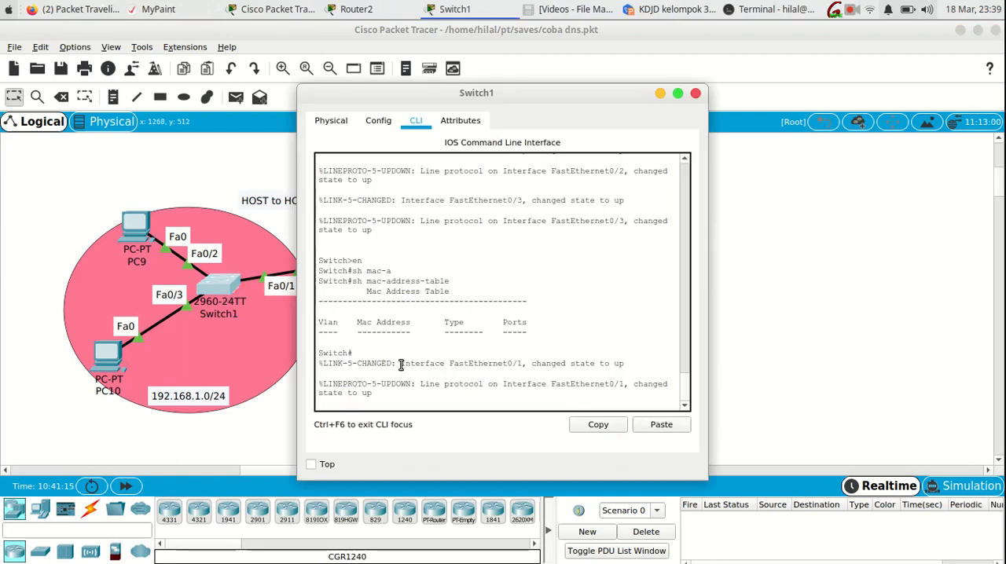
{"action": "key", "text": "Return"}
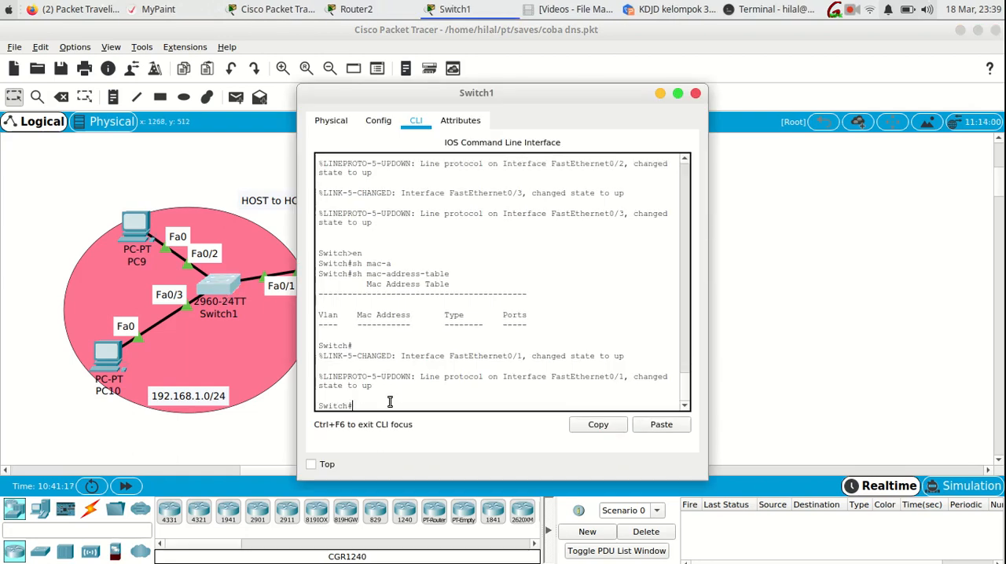
{"action": "type", "text": "sh mac-"}
{"action": "key", "text": "Tab"}
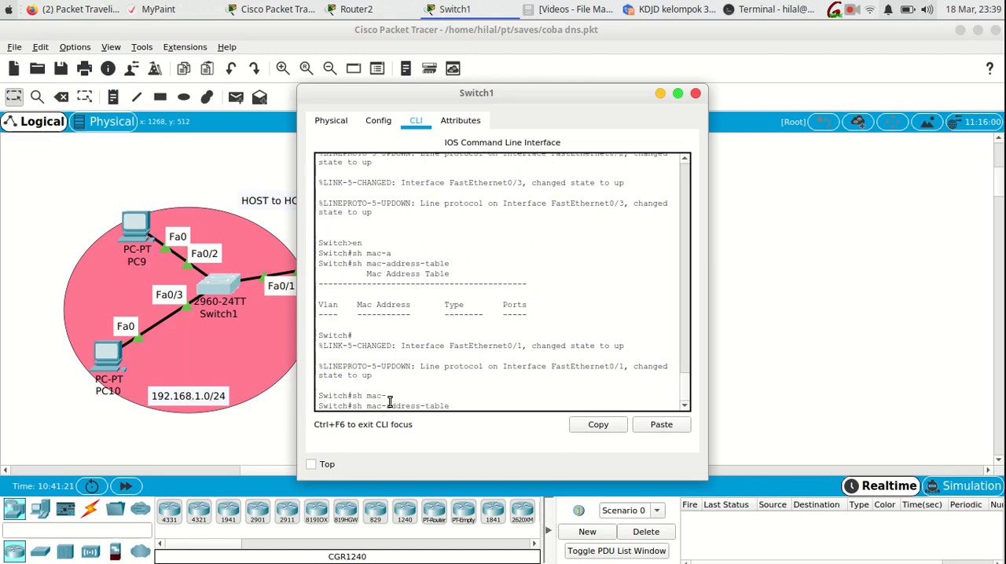
{"action": "key", "text": "Return"}
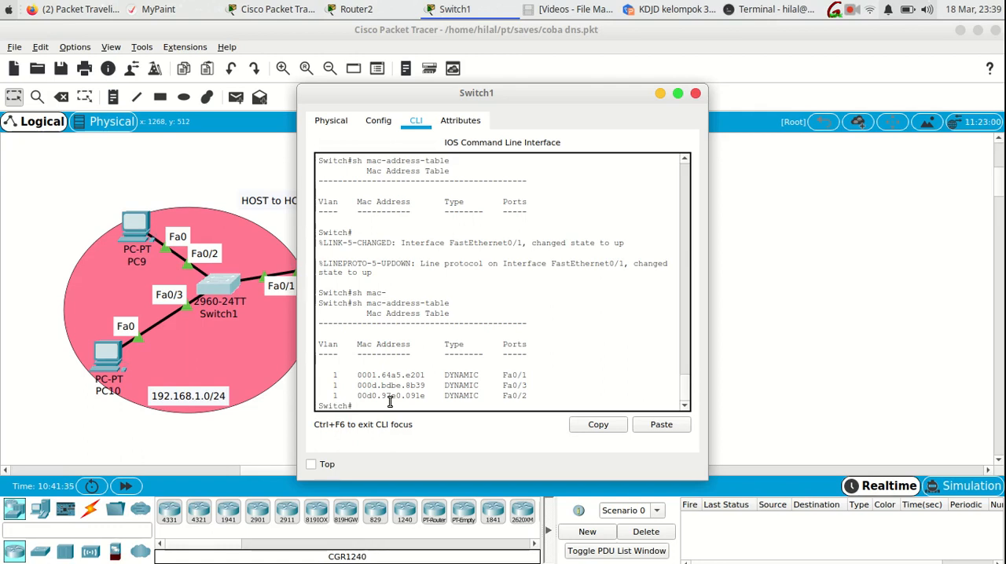
- Clear Switch1's learned entries with clear mac-address-table, keeping the network diagram in view beside its window
{"action": "left_click_drag", "start_coordinate": [462, 95], "coordinate": [624, 60]}
{"action": "type", "text": "clear mac"}
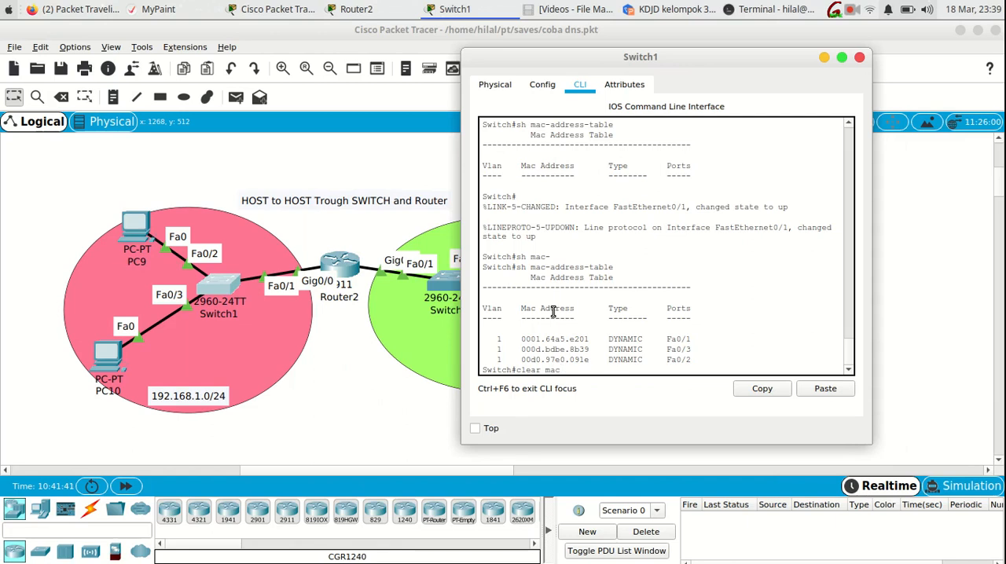
{"action": "type", "text": "-"}
{"action": "key", "text": "Tab"}
{"action": "key", "text": "Return"}
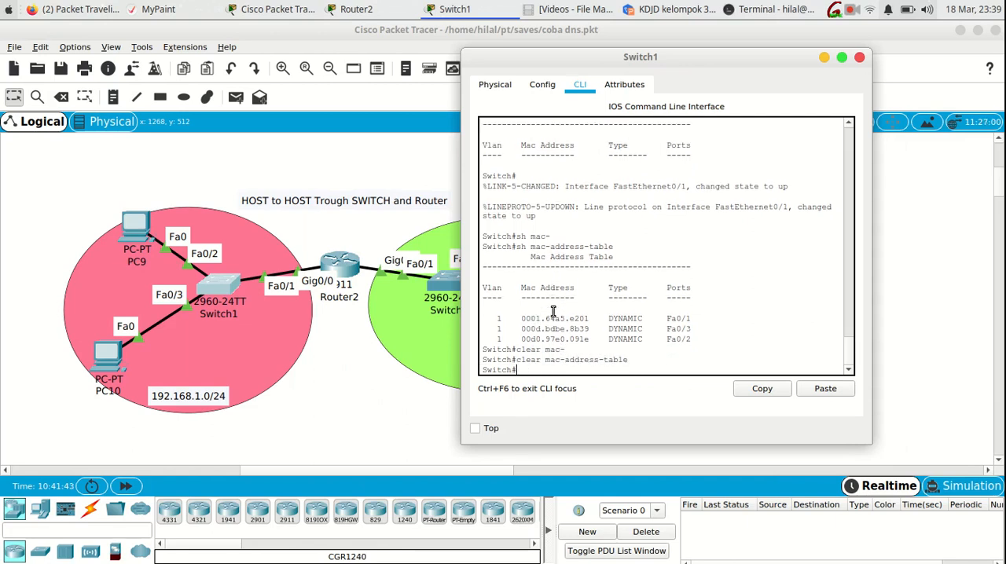
- Display Switch1's MAC address table again and compare it with the entries listed before clearing
{"action": "type", "text": "sh mac-"}
{"action": "key", "text": "Tab"}
{"action": "key", "text": "Return"}
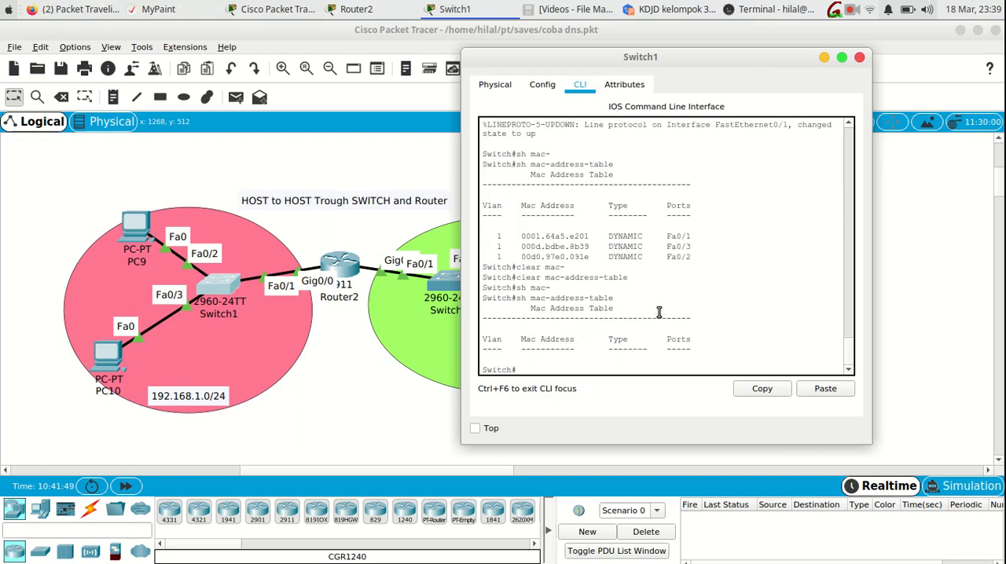
{"action": "left_click_drag", "start_coordinate": [692, 259], "coordinate": [493, 234]}
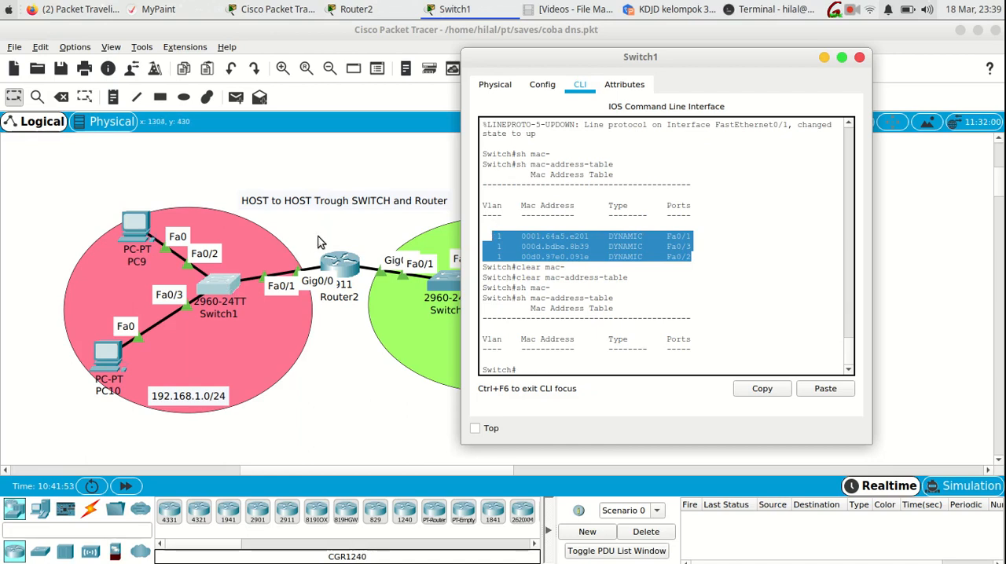
- Enter privileged mode on Switch2 with en and display its MAC address table with sh mac-address-table
{"action": "left_click", "coordinate": [445, 287]}
{"action": "key", "text": "Return"}
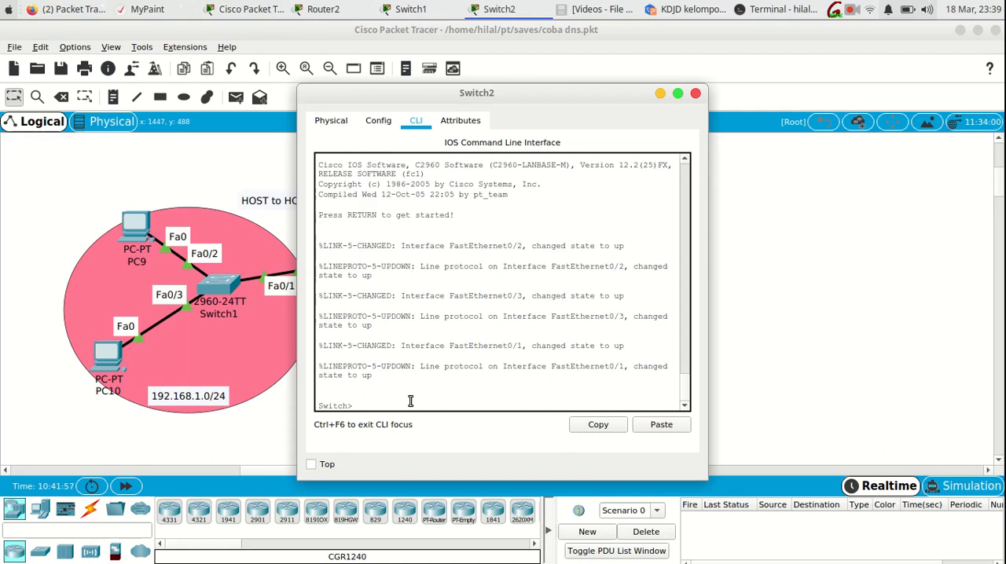
{"action": "type", "text": "en"}
{"action": "key", "text": "Return"}
{"action": "type", "text": "s"}
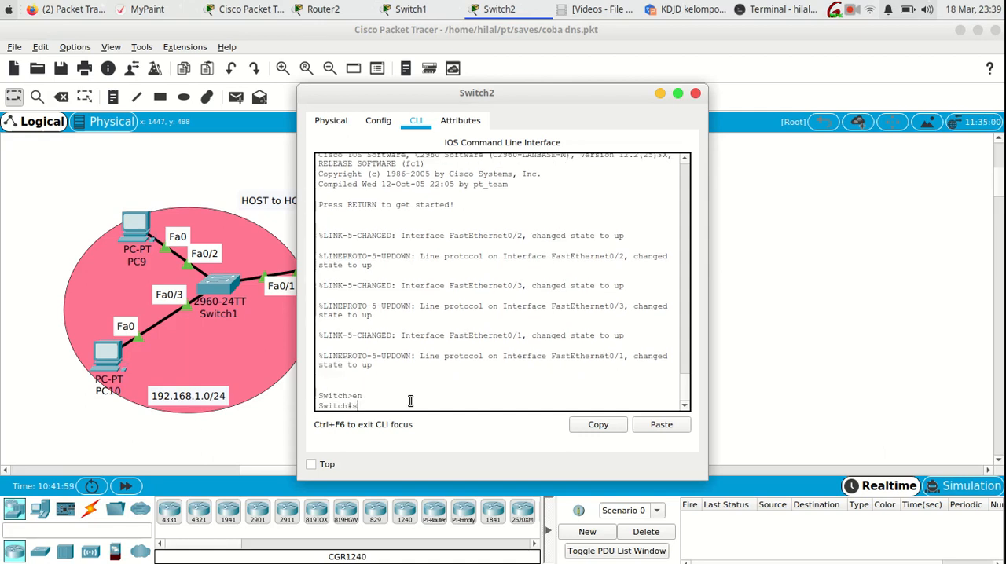
{"action": "type", "text": "h mac-"}
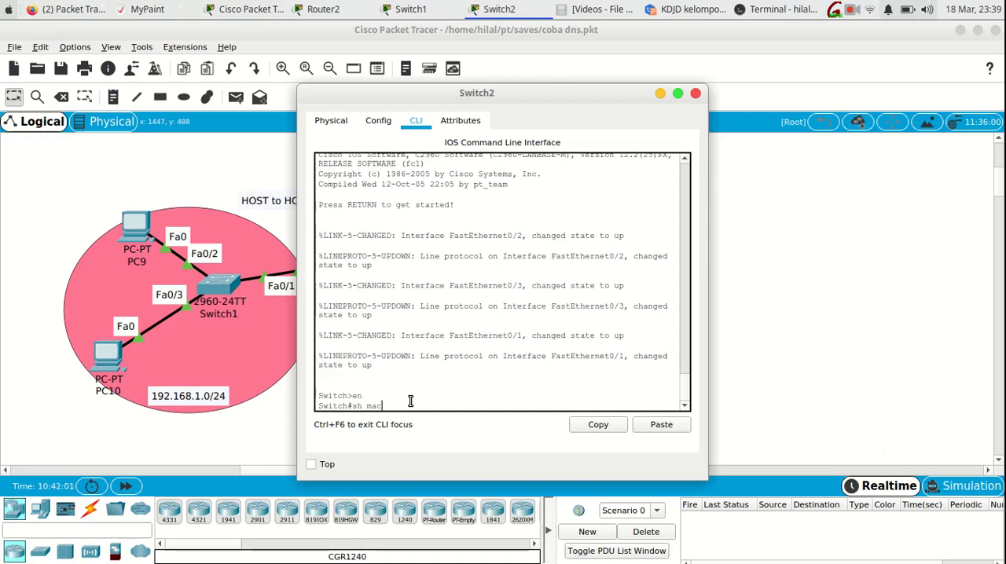
{"action": "key", "text": "Tab"}
{"action": "key", "text": "Return"}
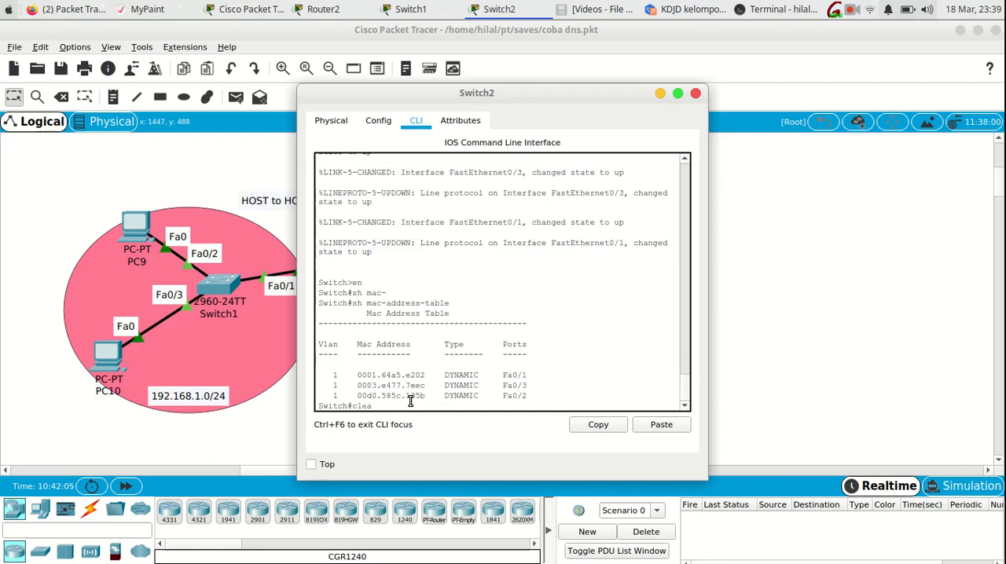
- Clear Switch2's MAC address table with clear mac-address-table and display the table again to check it
{"action": "type", "text": "clear mac-"}
{"action": "key", "text": "Tab"}
{"action": "key", "text": "Return"}
{"action": "type", "text": "sh mac"}
{"action": "key", "text": "Tab"}
{"action": "key", "text": "Tab"}
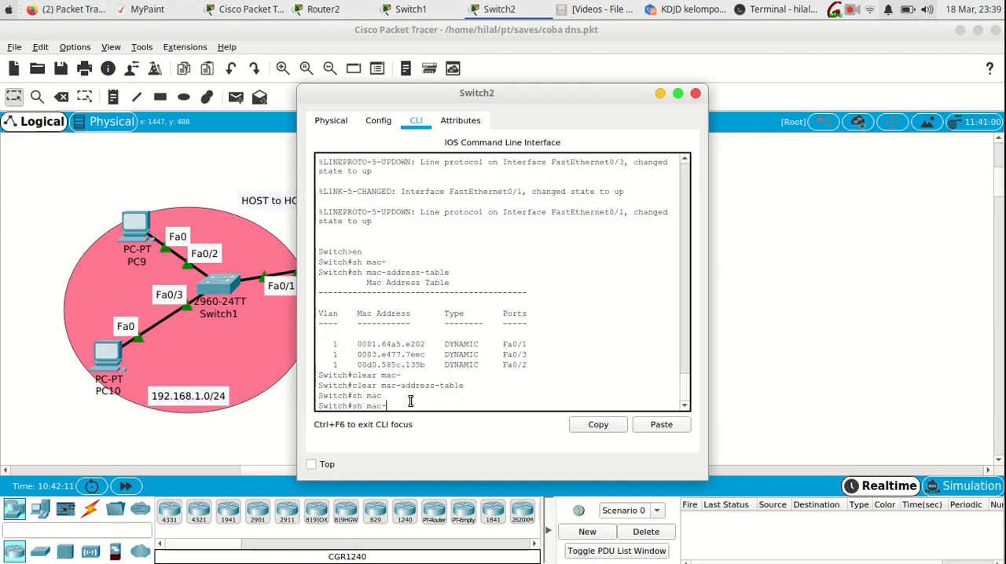
{"action": "key", "text": "Return"}
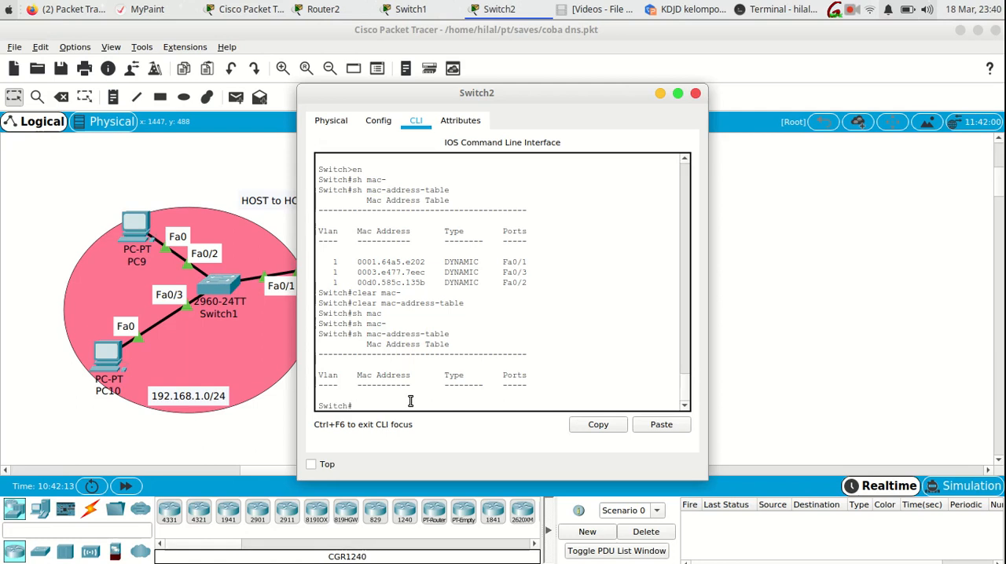
- Check PC10's ARP table by running arp -a in its Command Prompt
{"action": "left_click", "coordinate": [100, 353]}
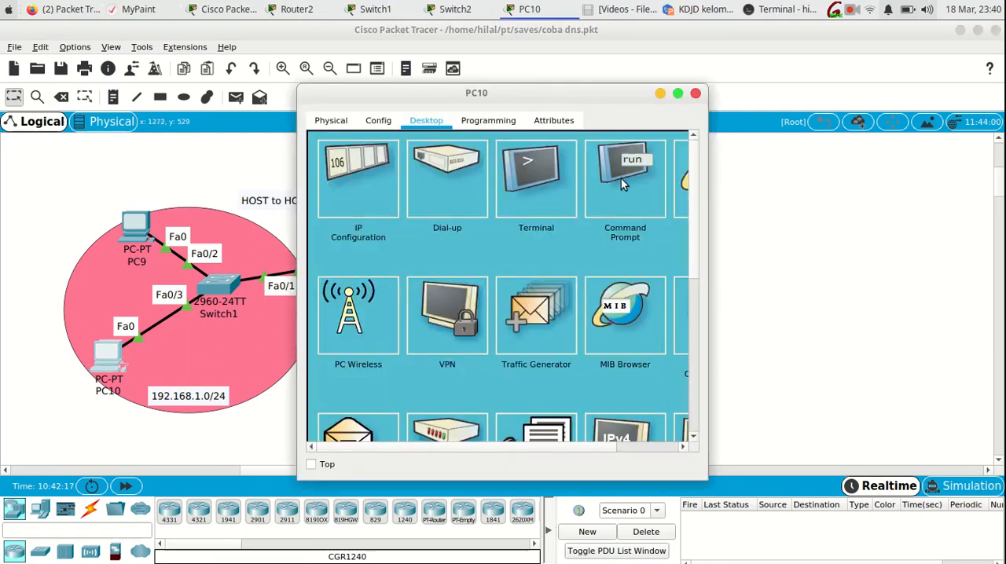
{"action": "left_click", "coordinate": [610, 174]}
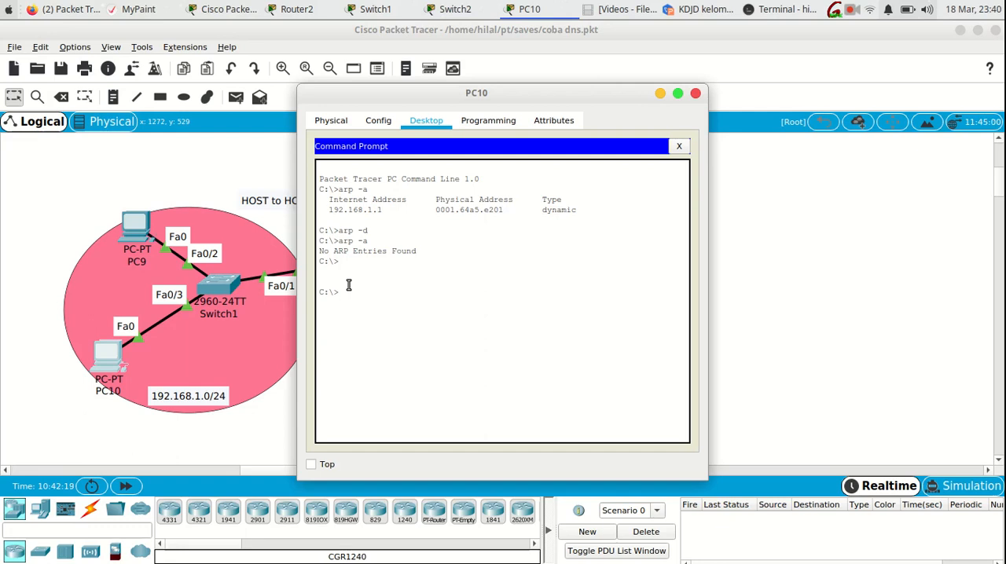
{"action": "type", "text": "arp -a"}
{"action": "key", "text": "Return"}
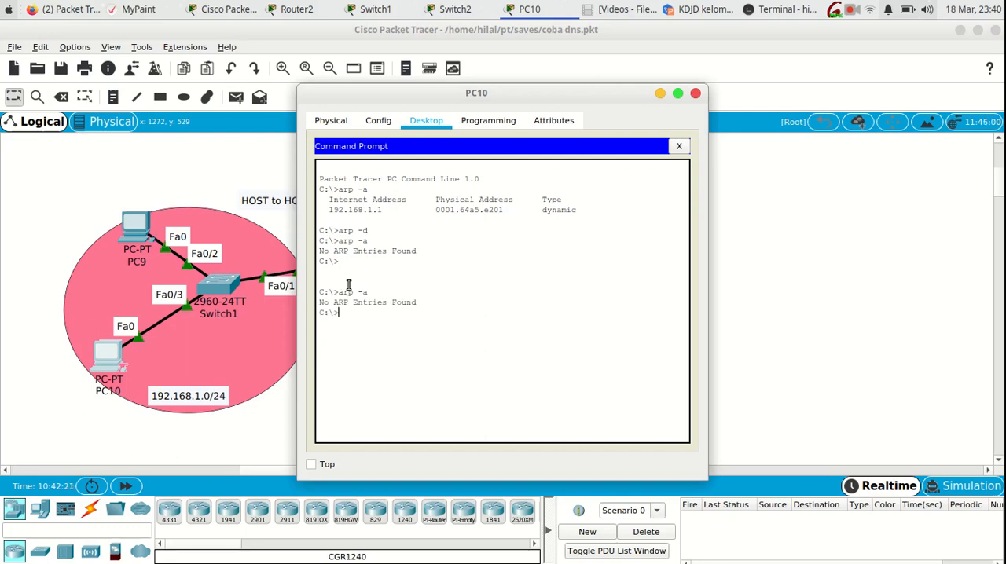
- Check PC9's ARP table with arp -a in its Command Prompt, and close PC9's window
{"action": "left_click", "coordinate": [133, 226]}
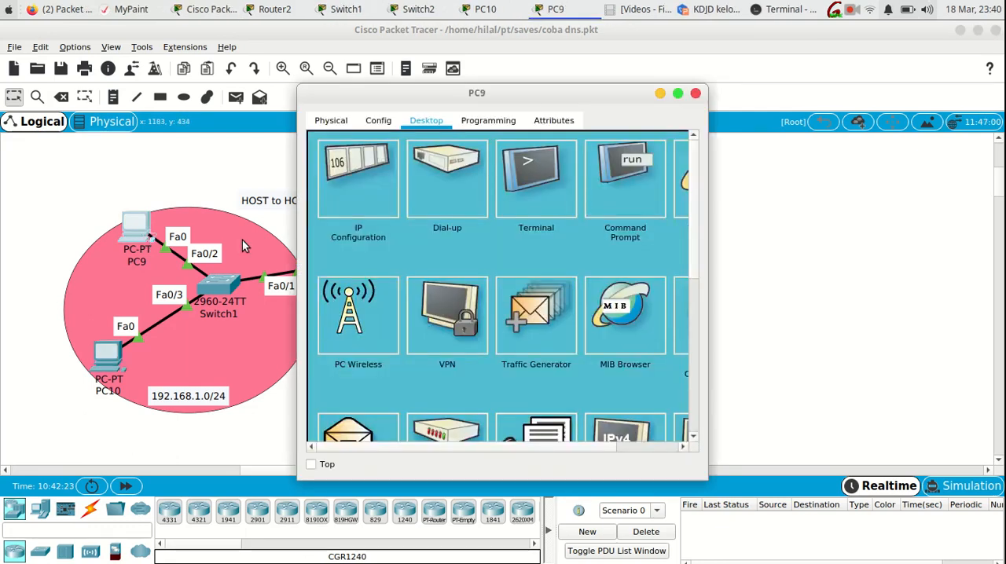
{"action": "left_click", "coordinate": [626, 194]}
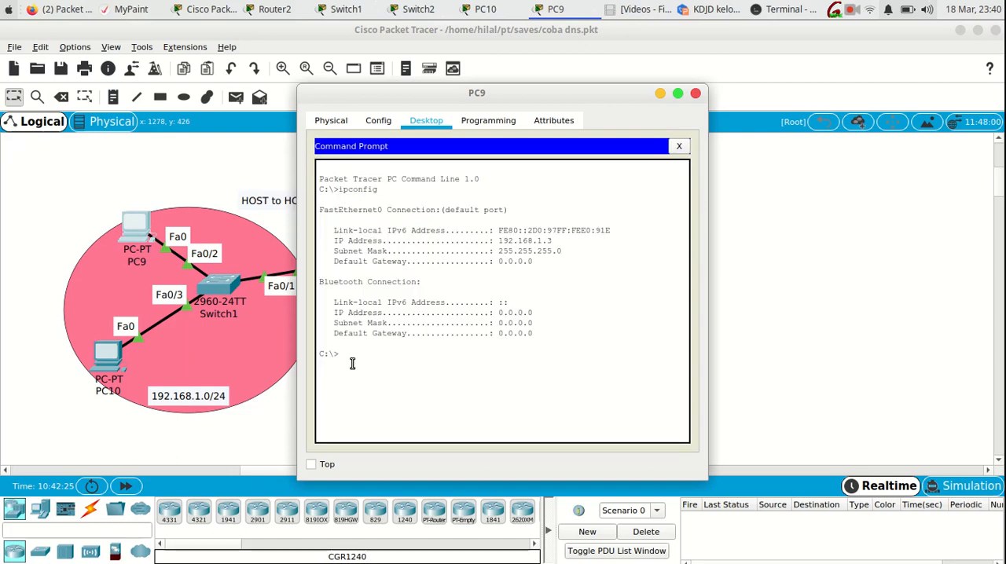
{"action": "type", "text": "arp a-a"}
{"action": "key", "text": "Return"}
{"action": "left_click", "coordinate": [695, 93]}
- Check PC11's ARP table with arp -a in its Command Prompt, and close PC11's window
{"action": "left_click", "coordinate": [549, 256]}
{"action": "left_click", "coordinate": [622, 197]}
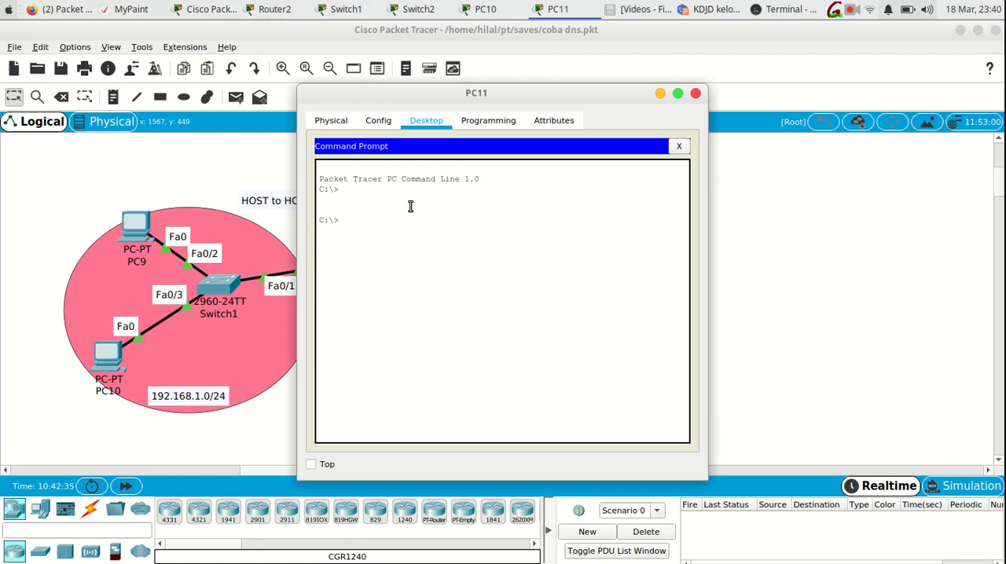
{"action": "type", "text": "arp pa"}
{"action": "key", "text": "BackSpace"}
{"action": "key", "text": "BackSpace"}
{"action": "type", "text": "a"}
{"action": "key", "text": "Return"}
{"action": "key", "text": "Up"}
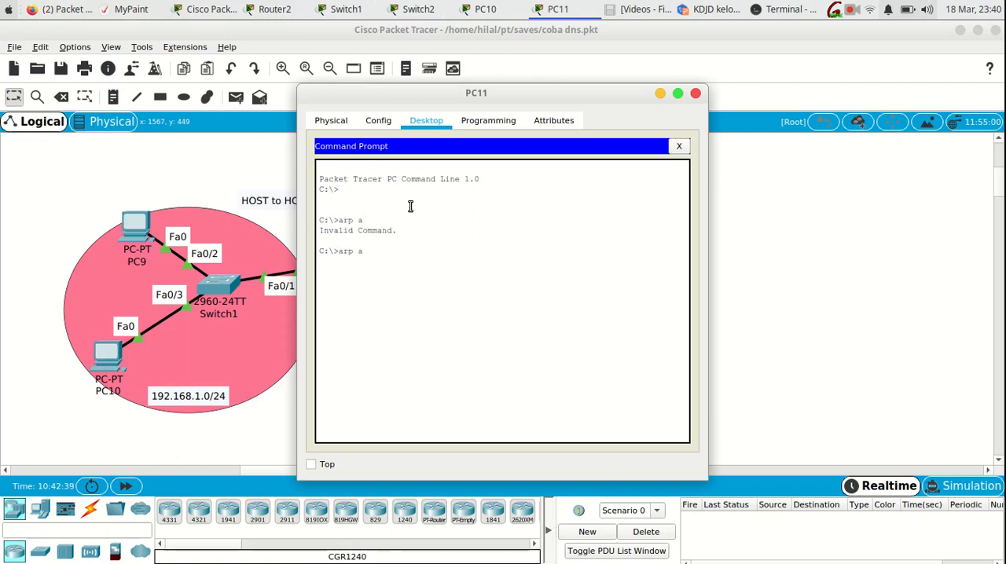
{"action": "type", "text": "-a"}
{"action": "key", "text": "Return"}
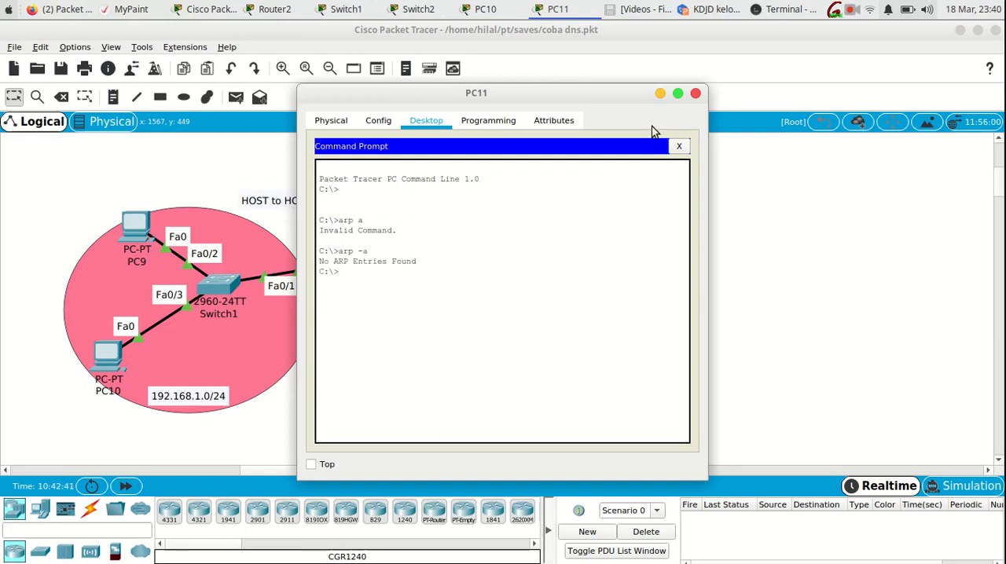
{"action": "left_click", "coordinate": [695, 92]}
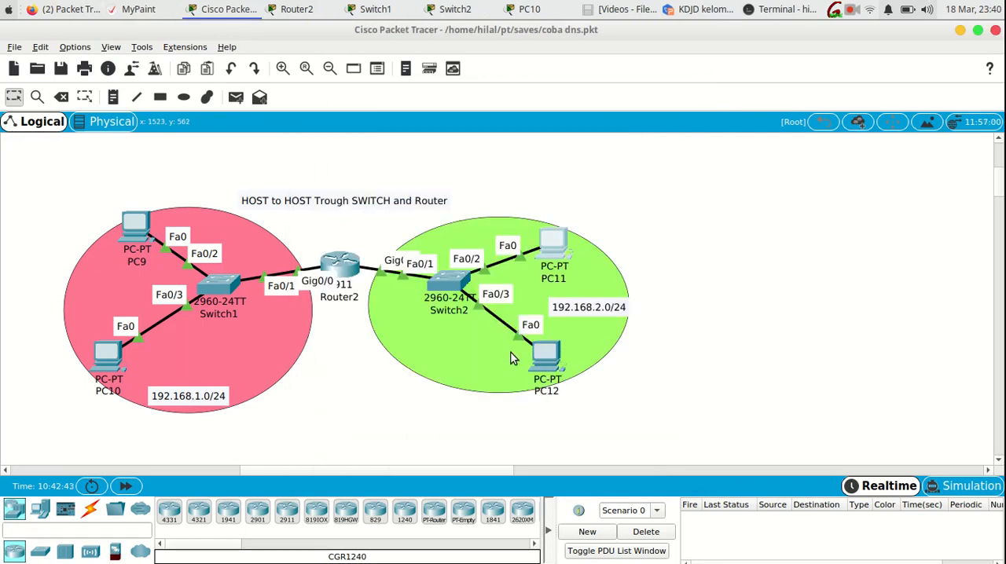
- Check PC12's ARP table by running arp -a in its Command Prompt
{"action": "left_click", "coordinate": [550, 357]}
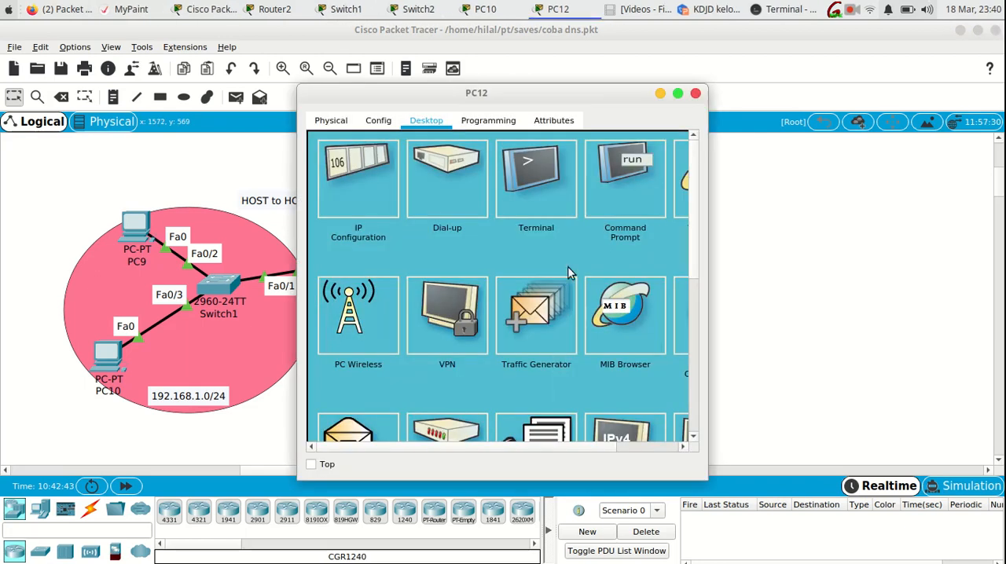
{"action": "left_click", "coordinate": [627, 203]}
{"action": "key", "text": "Return"}
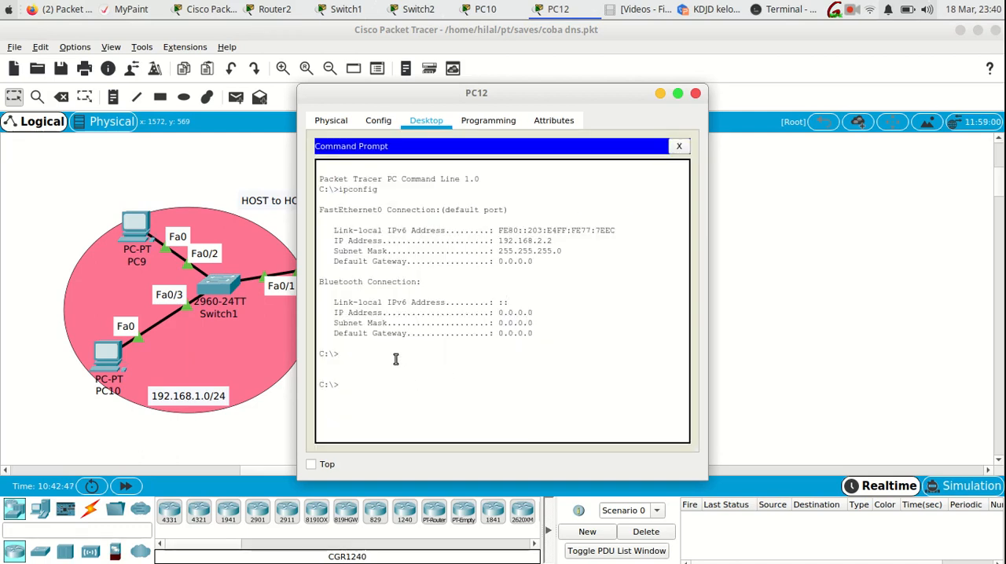
{"action": "type", "text": "arp -a"}
{"action": "key", "text": "Return"}
{"action": "left_click_drag", "start_coordinate": [481, 93], "coordinate": [741, 90]}
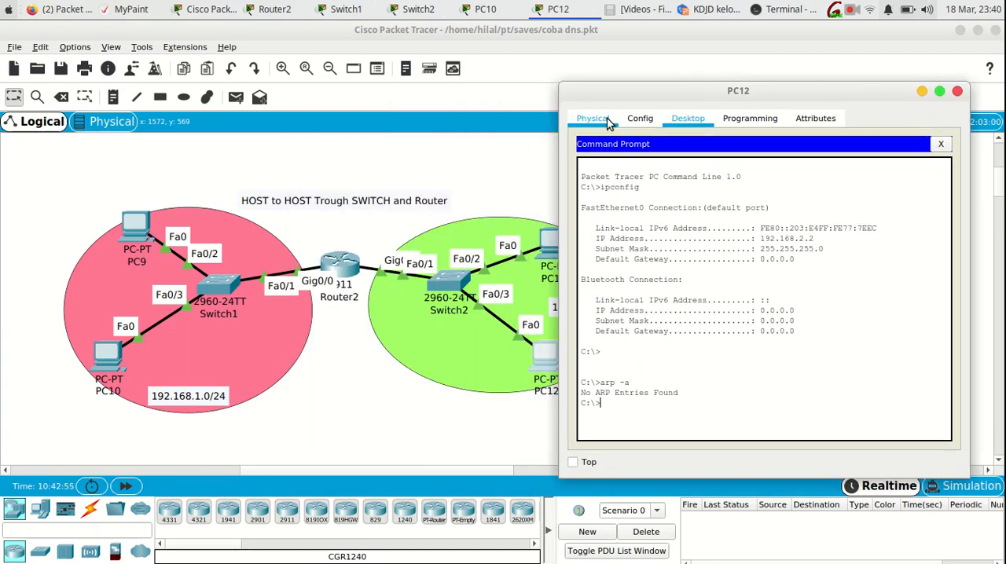
- Display Switch2's MAC address table again with sh mac-address-table
{"action": "left_click", "coordinate": [450, 280]}
{"action": "key", "text": "Up"}
{"action": "key", "text": "Up"}
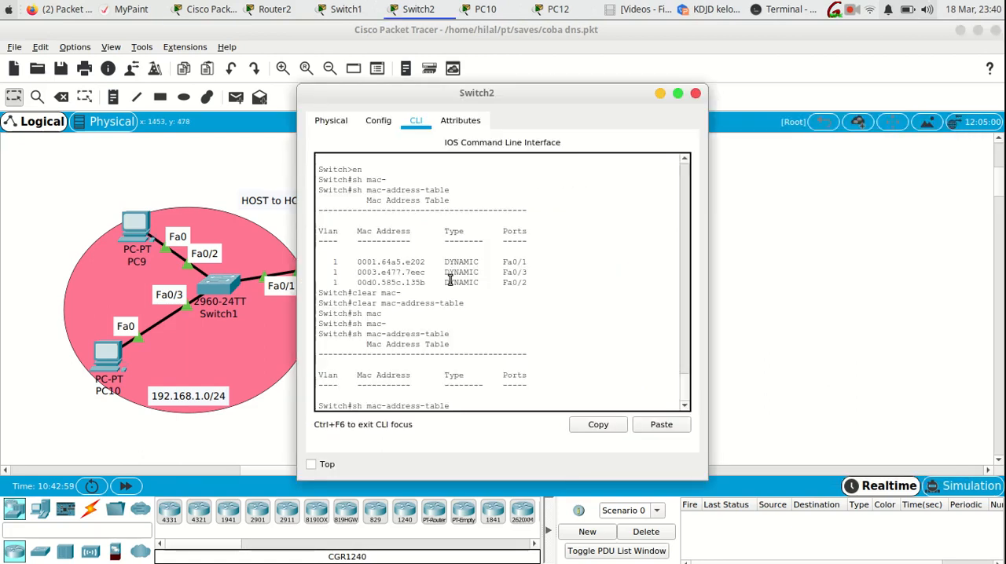
{"action": "key", "text": "Up"}
{"action": "key", "text": "Up"}
{"action": "key", "text": "Return"}
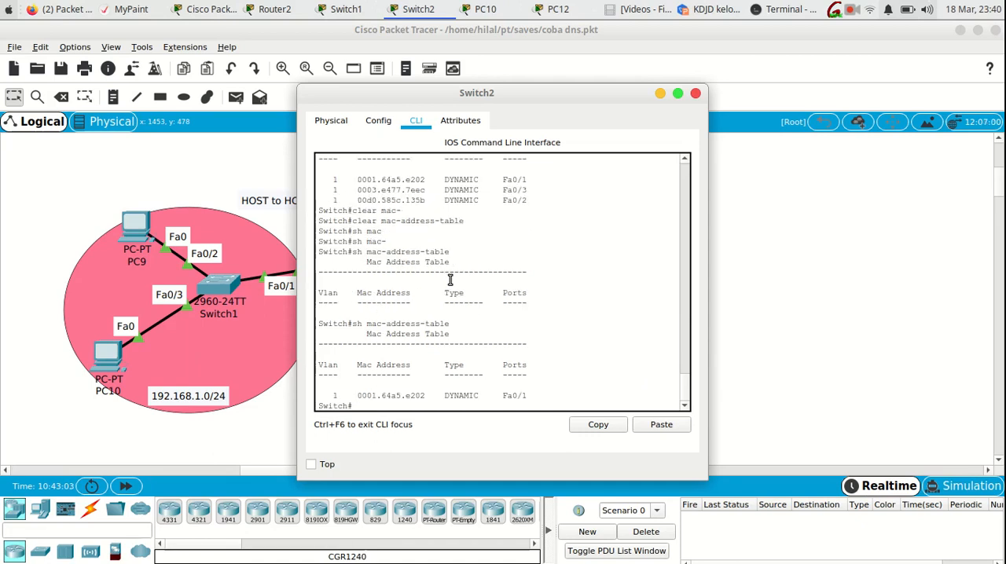
- Clear Switch2's MAC address table again with clear mac-address-table and display the table to check it
{"action": "left_click_drag", "start_coordinate": [437, 91], "coordinate": [581, 85]}
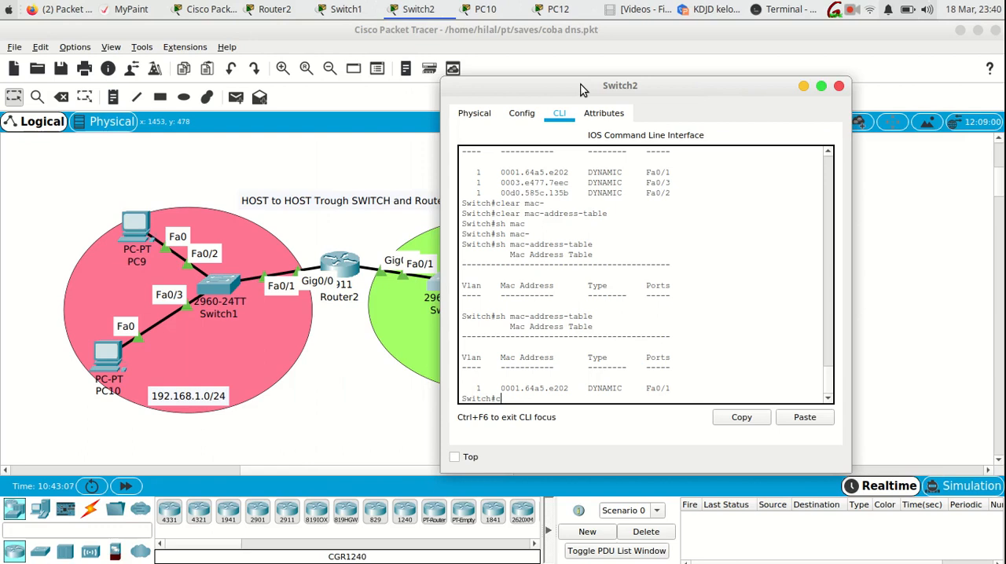
{"action": "type", "text": "clea"}
{"action": "key", "text": "Tab"}
{"action": "type", "text": "mac-"}
{"action": "key", "text": "Tab"}
{"action": "key", "text": "Return"}
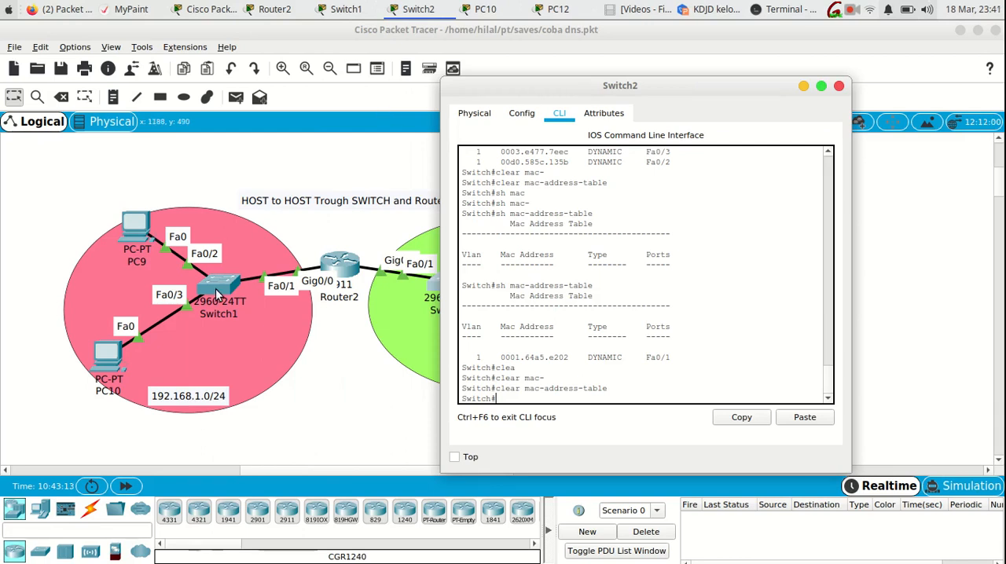
{"action": "key", "text": "Up"}
{"action": "key", "text": "Up"}
{"action": "key", "text": "Return"}
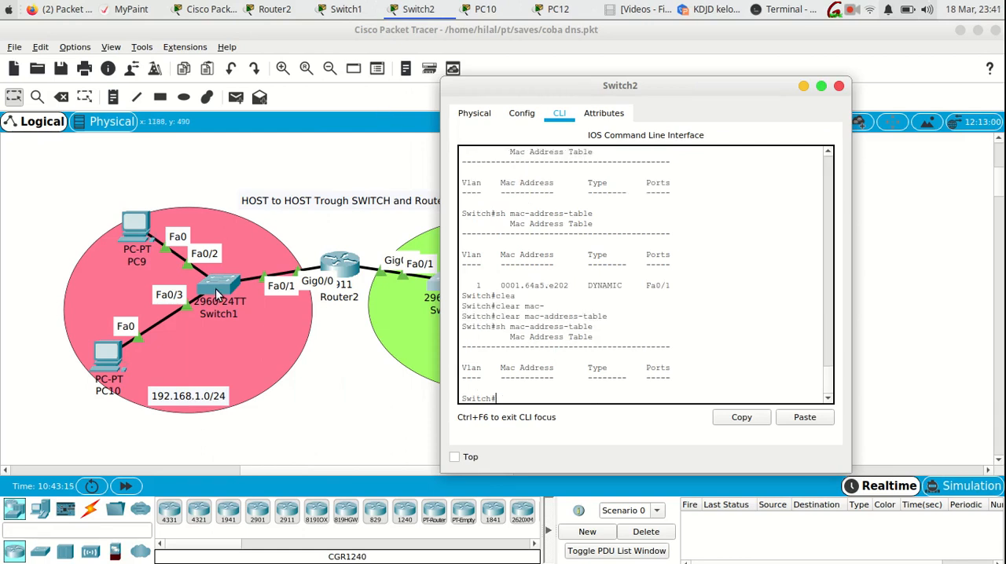
- Display Switch1's MAC address table with sh mac-address-table
{"action": "left_click", "coordinate": [215, 288]}
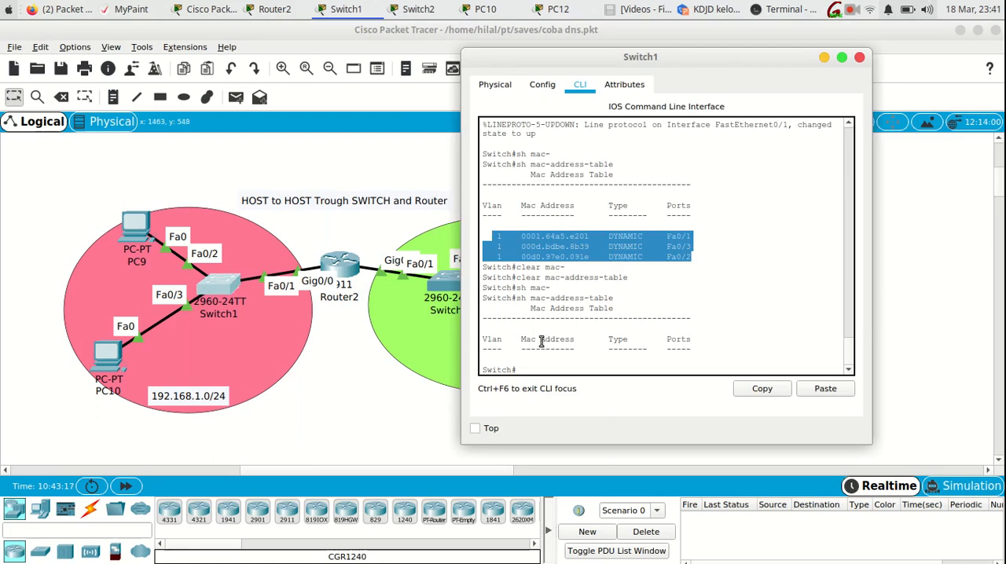
{"action": "left_click", "coordinate": [545, 368]}
{"action": "key", "text": "Up"}
{"action": "key", "text": "Return"}
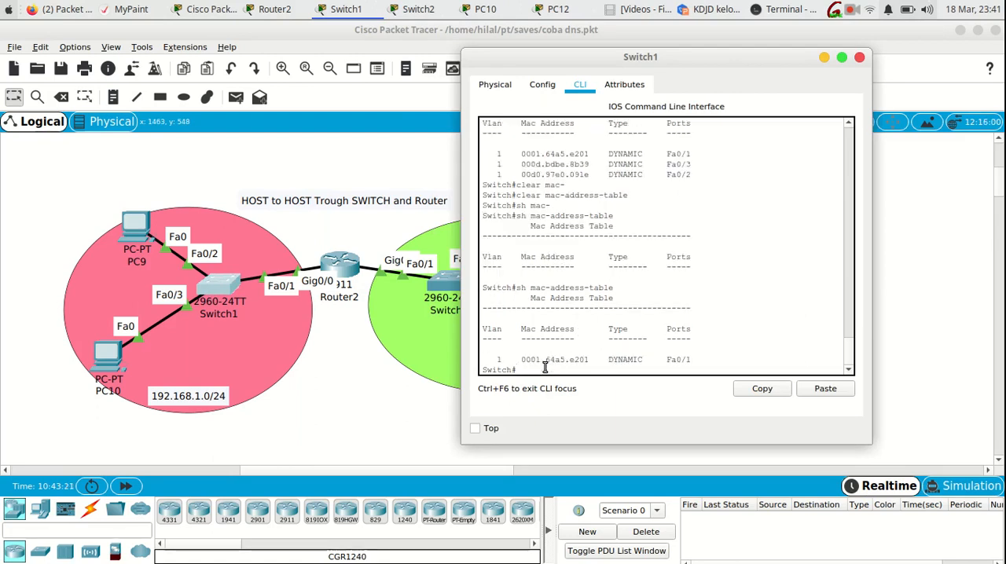
- Clear Switch1's MAC address table with clear mac-address-table and display the table to check it
{"action": "type", "text": "clea"}
{"action": "key", "text": "Tab"}
{"action": "type", "text": "mac"}
{"action": "key", "text": "Tab"}
{"action": "type", "text": "-"}
{"action": "key", "text": "Tab"}
{"action": "key", "text": "Return"}
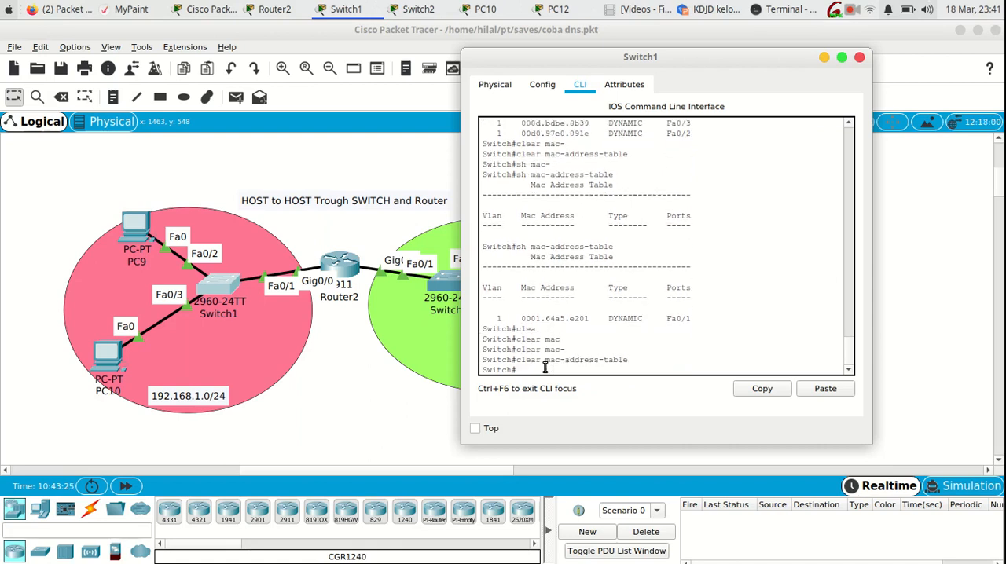
{"action": "key", "text": "Up"}
{"action": "key", "text": "Up"}
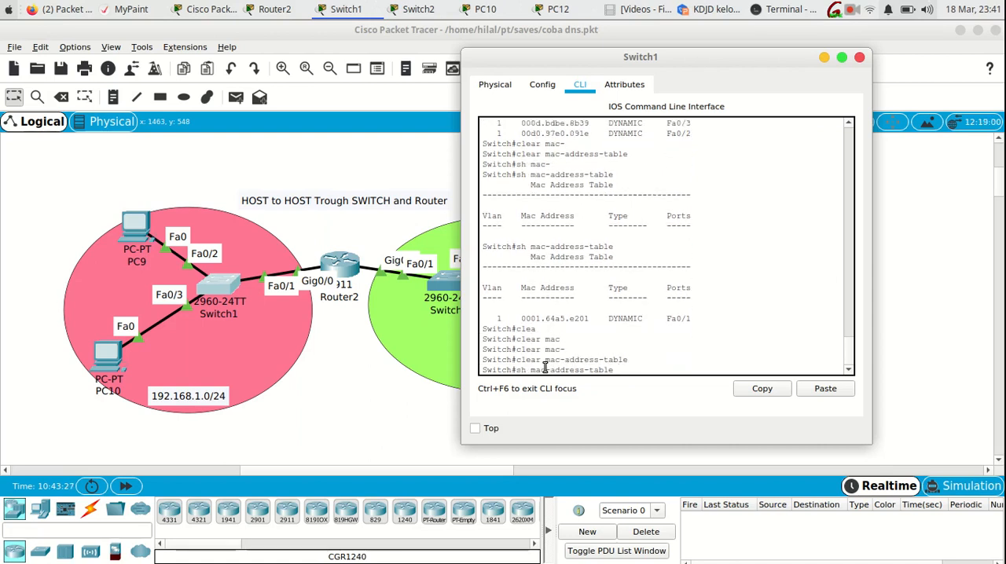
{"action": "key", "text": "Return"}
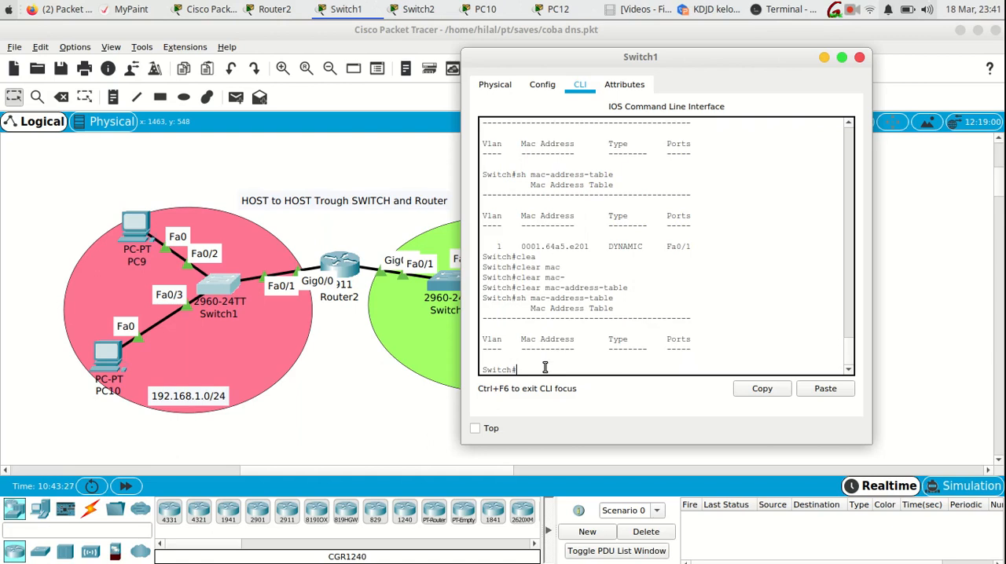
- Return to the main topology workspace and switch it to Simulation mode
{"action": "left_click", "coordinate": [352, 225]}
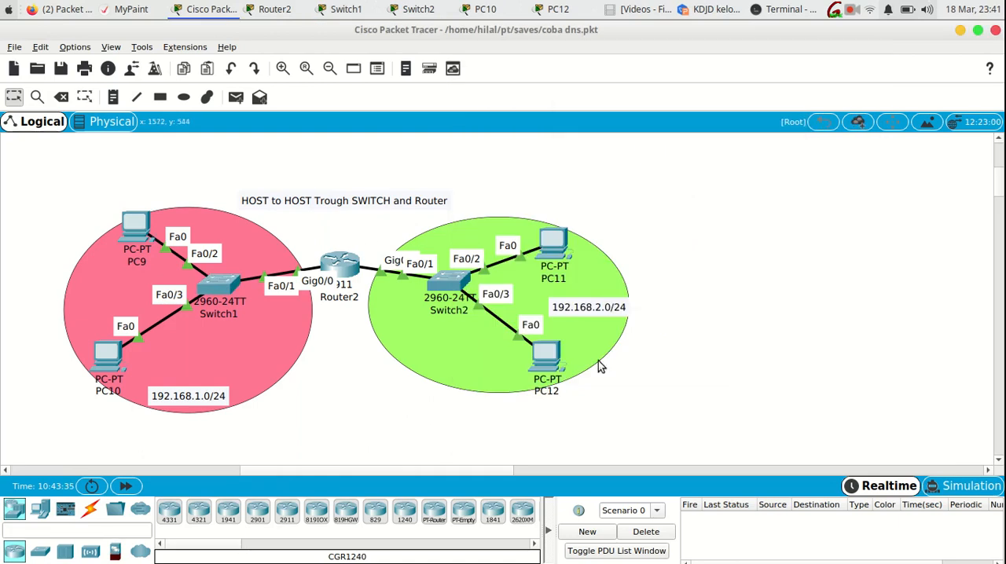
{"action": "left_click", "coordinate": [951, 493]}
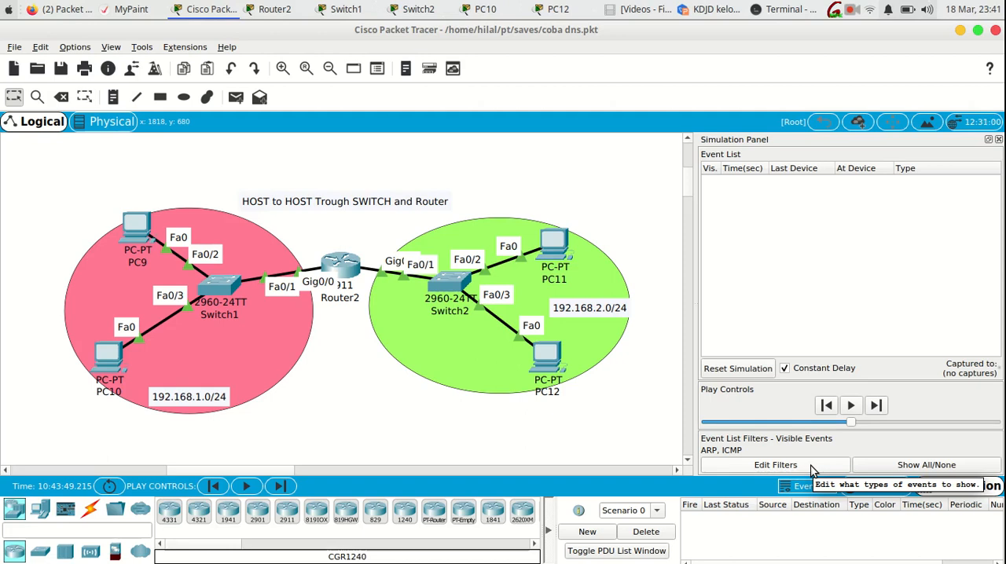
{"action": "left_click", "coordinate": [769, 467]}
{"action": "left_click_drag", "start_coordinate": [468, 120], "coordinate": [554, 106]}
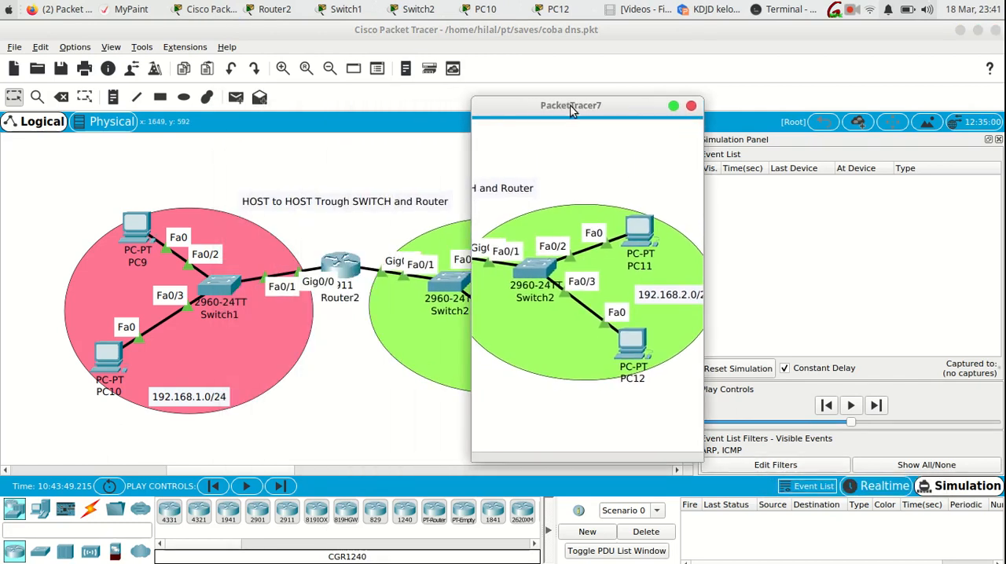
{"action": "left_click", "coordinate": [691, 108]}
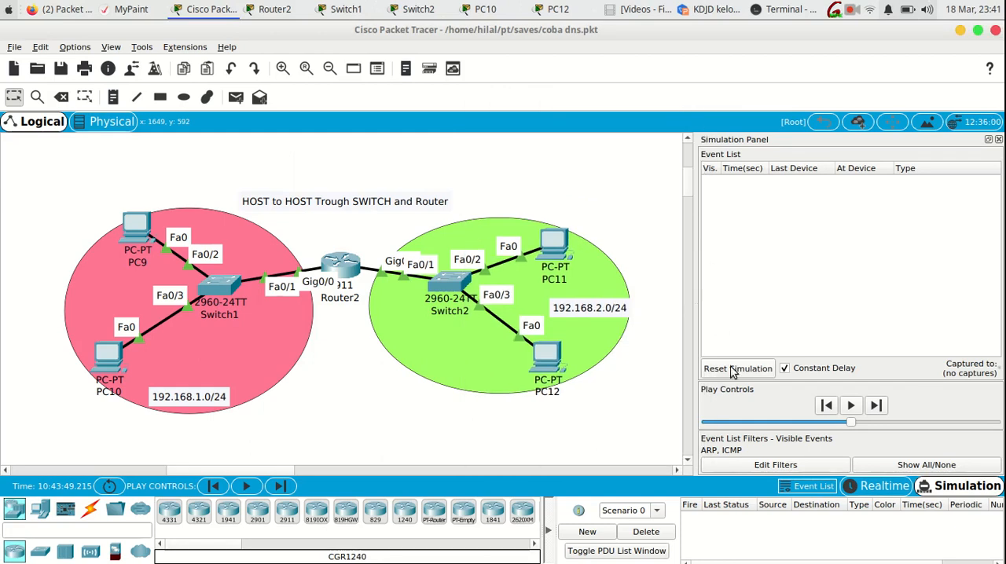
{"action": "left_click", "coordinate": [761, 465]}
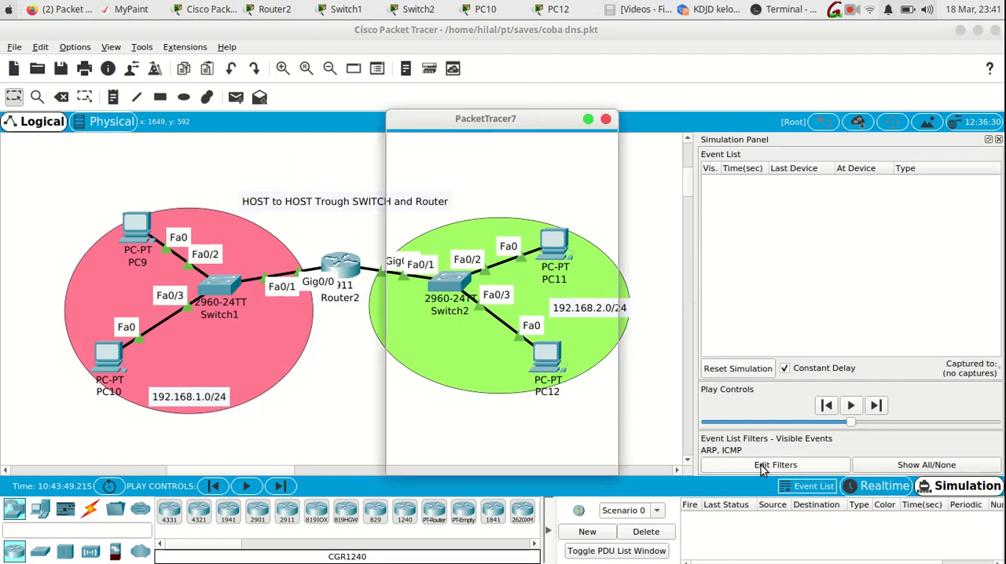
{"action": "left_click", "coordinate": [605, 120]}
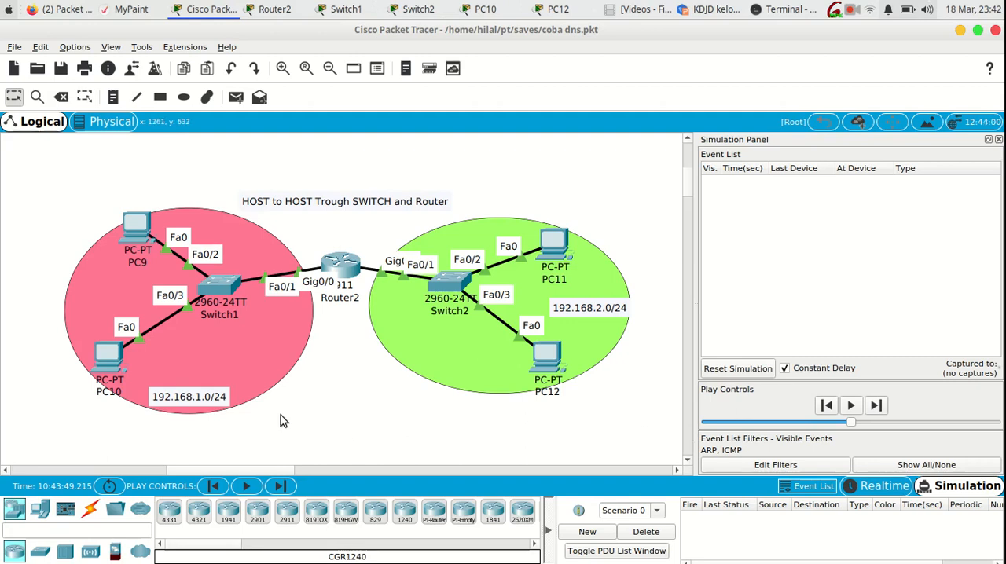
- Add a simple PDU with PC10 as the source and PC12 as the destination
{"action": "left_click", "coordinate": [237, 98]}
{"action": "left_click", "coordinate": [102, 352]}
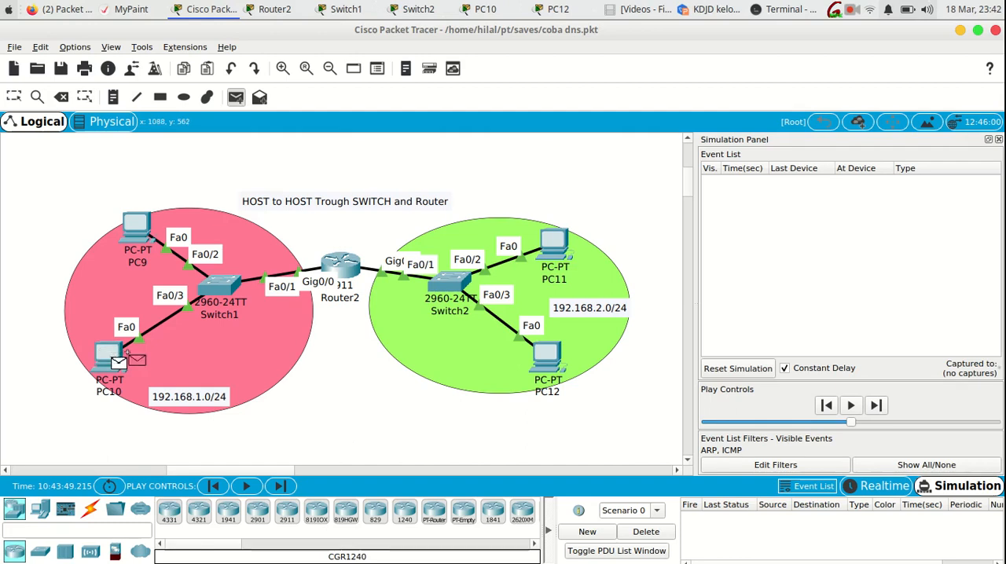
{"action": "left_click", "coordinate": [541, 358]}
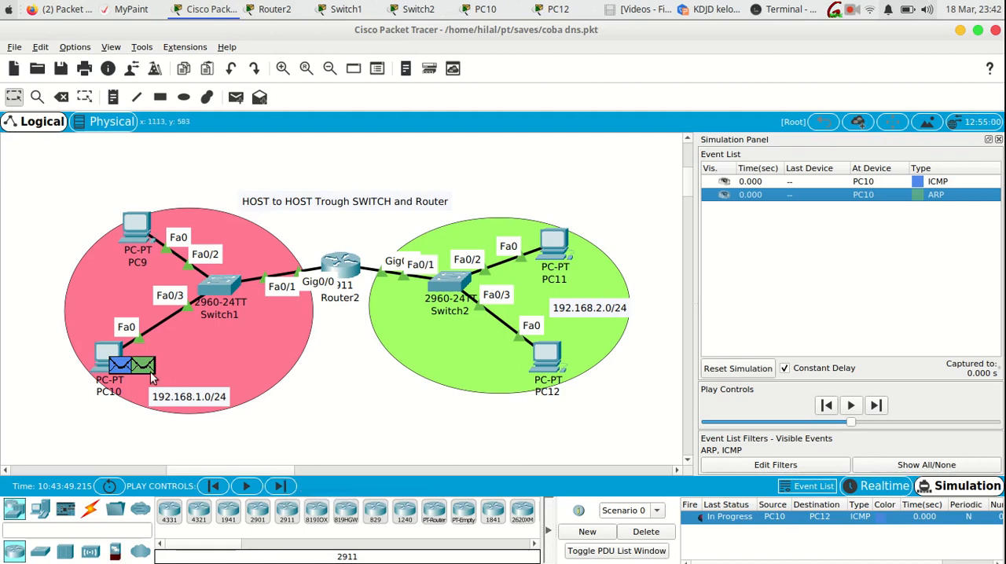
- Examine the PDU details of PC10's ARP packet, temporarily circling its source and destination MAC addresses and the 192.168.1.0/24 network label
{"action": "mouse_move", "coordinate": [152, 378]}
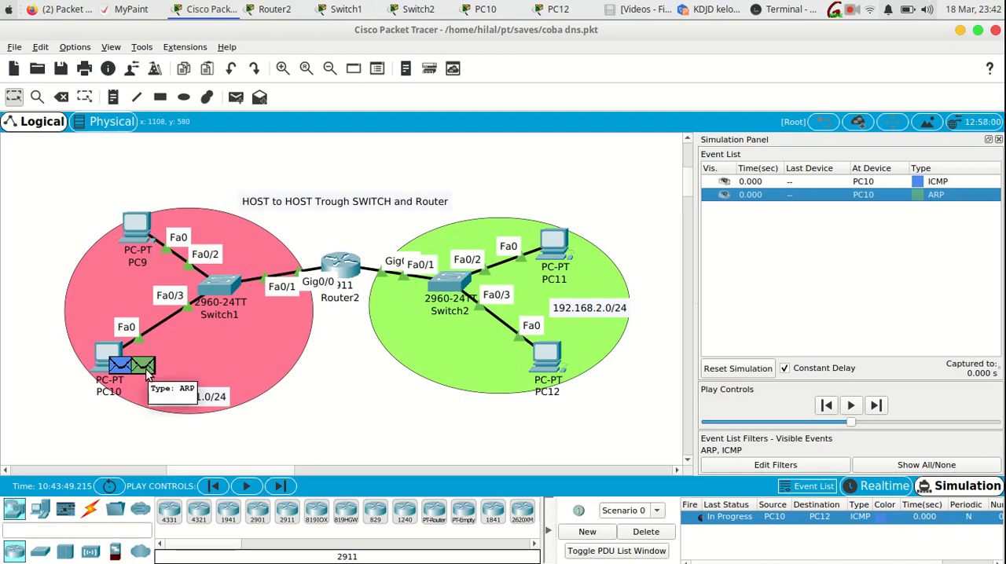
{"action": "left_click", "coordinate": [147, 375]}
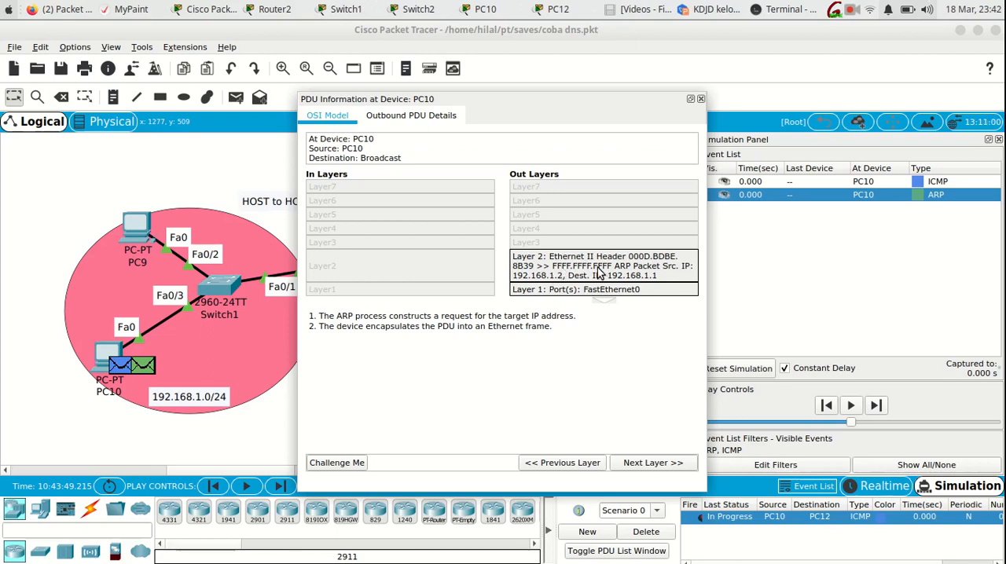
{"action": "left_click", "coordinate": [834, 14]}
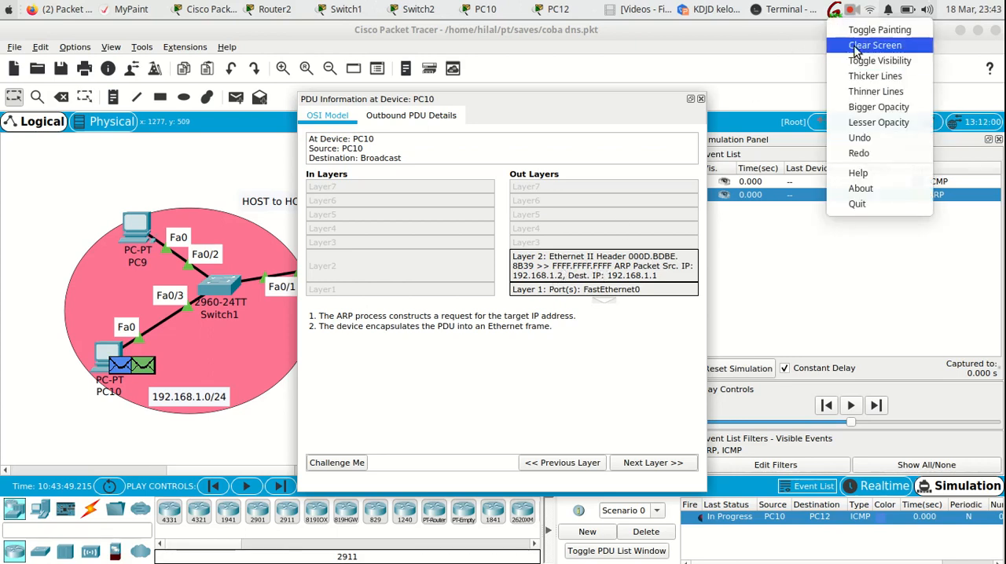
{"action": "left_click", "coordinate": [847, 29]}
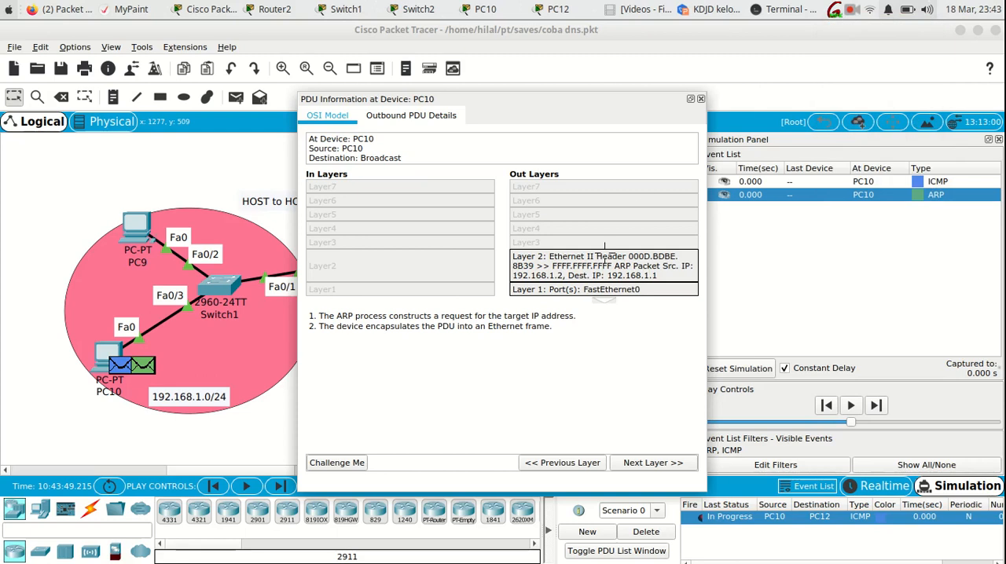
{"action": "mouse_move", "coordinate": [603, 267]}
{"action": "left_mouse_down"}
{"action": "mouse_move", "coordinate": [612, 259]}
{"action": "mouse_move", "coordinate": [595, 252]}
{"action": "mouse_move", "coordinate": [554, 256]}
{"action": "mouse_move", "coordinate": [566, 274]}
{"action": "mouse_move", "coordinate": [614, 264]}
{"action": "mouse_move", "coordinate": [601, 260]}
{"action": "left_mouse_up"}
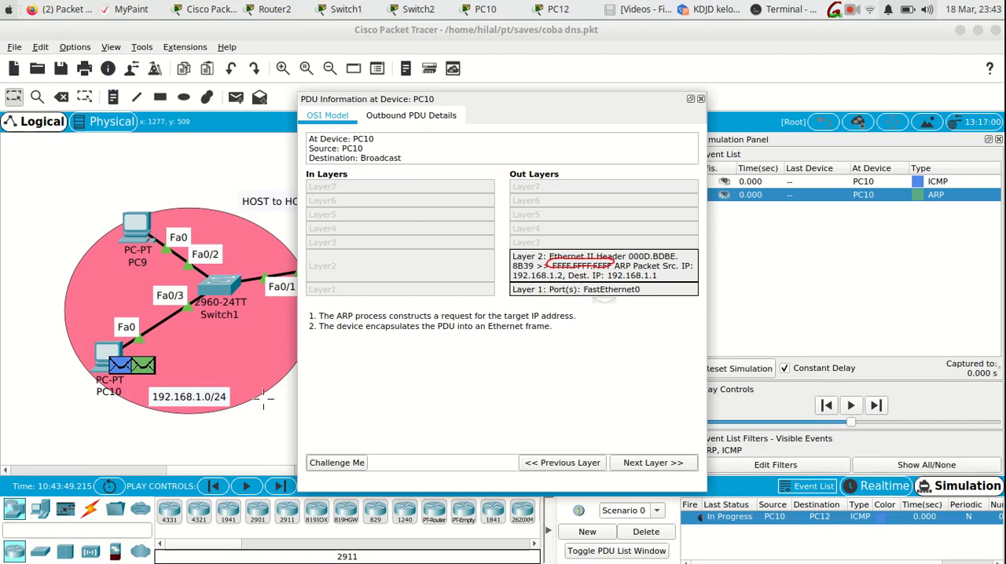
{"action": "mouse_move", "coordinate": [228, 397]}
{"action": "left_mouse_down"}
{"action": "mouse_move", "coordinate": [223, 375]}
{"action": "mouse_move", "coordinate": [154, 379]}
{"action": "mouse_move", "coordinate": [225, 409]}
{"action": "mouse_move", "coordinate": [180, 378]}
{"action": "left_mouse_up"}
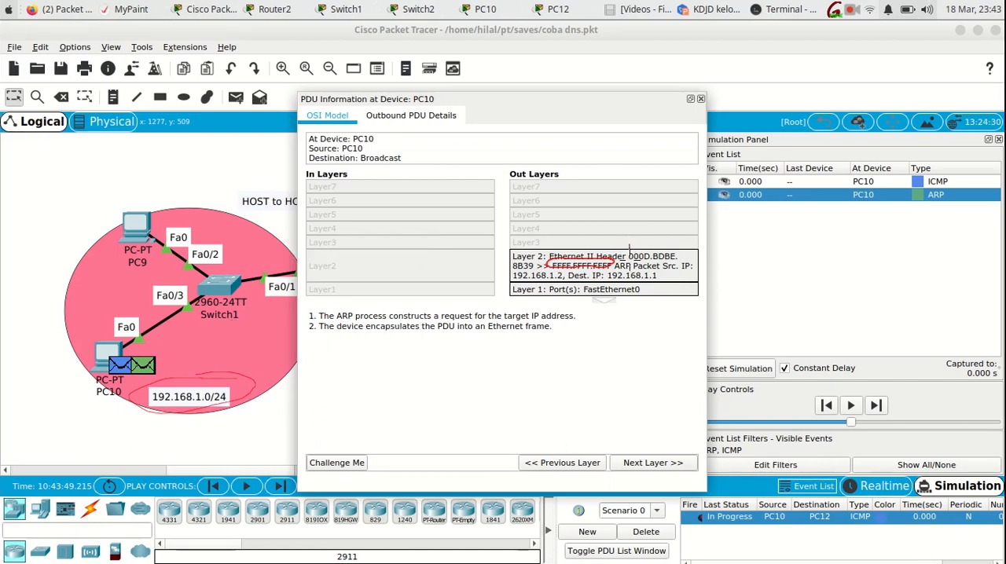
{"action": "mouse_move", "coordinate": [629, 248]}
{"action": "left_mouse_down"}
{"action": "mouse_move", "coordinate": [643, 265]}
{"action": "mouse_move", "coordinate": [682, 261]}
{"action": "mouse_move", "coordinate": [660, 247]}
{"action": "mouse_move", "coordinate": [627, 248]}
{"action": "left_mouse_up"}
{"action": "mouse_move", "coordinate": [541, 274]}
{"action": "left_mouse_down"}
{"action": "mouse_move", "coordinate": [522, 262]}
{"action": "mouse_move", "coordinate": [512, 272]}
{"action": "mouse_move", "coordinate": [537, 268]}
{"action": "left_mouse_up"}
{"action": "key", "text": "shift+F9"}
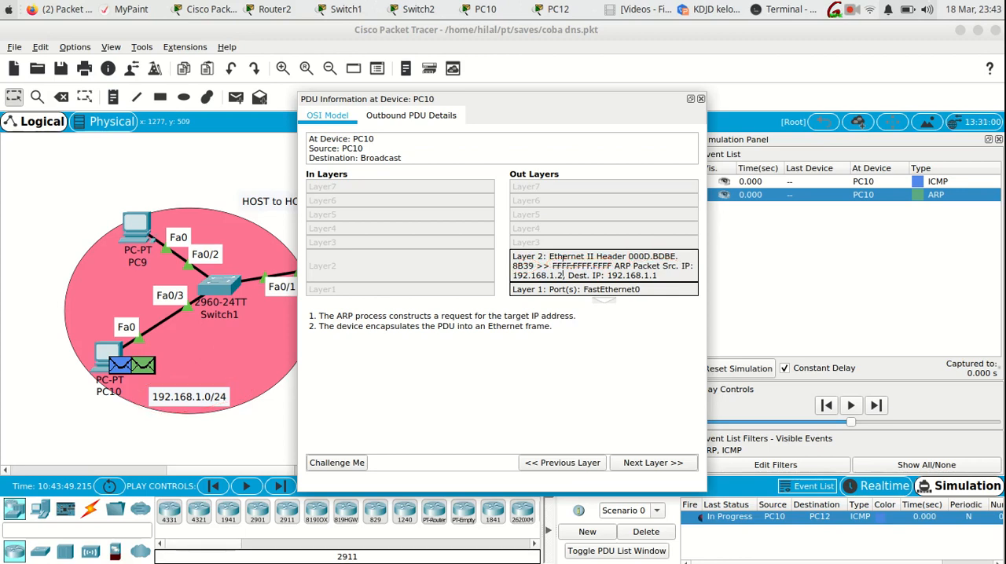
{"action": "left_click", "coordinate": [700, 101]}
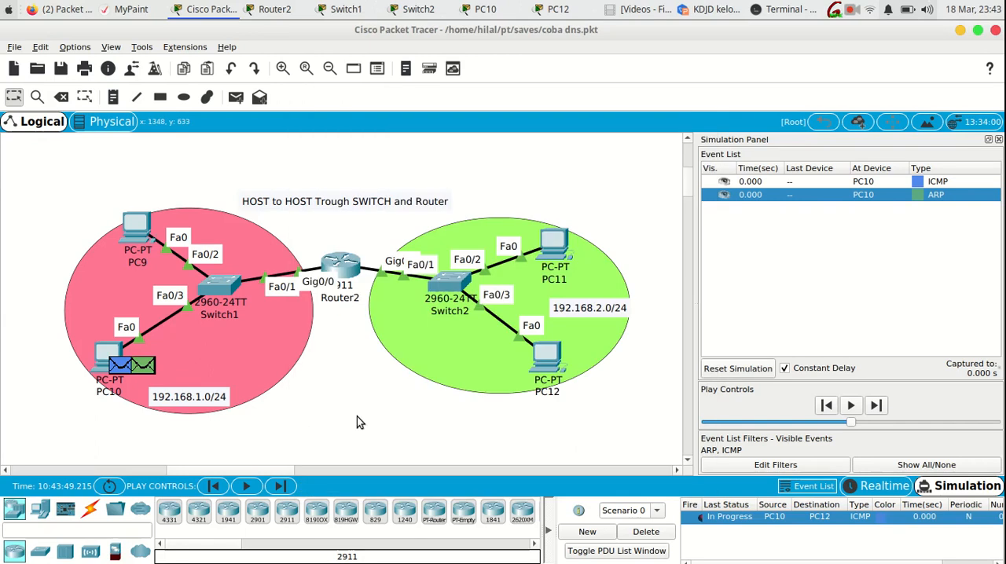
- Advance the simulation by one event and examine the ARP packet's PDU details at Switch1, keeping the topology uncovered
{"action": "left_click", "coordinate": [280, 487]}
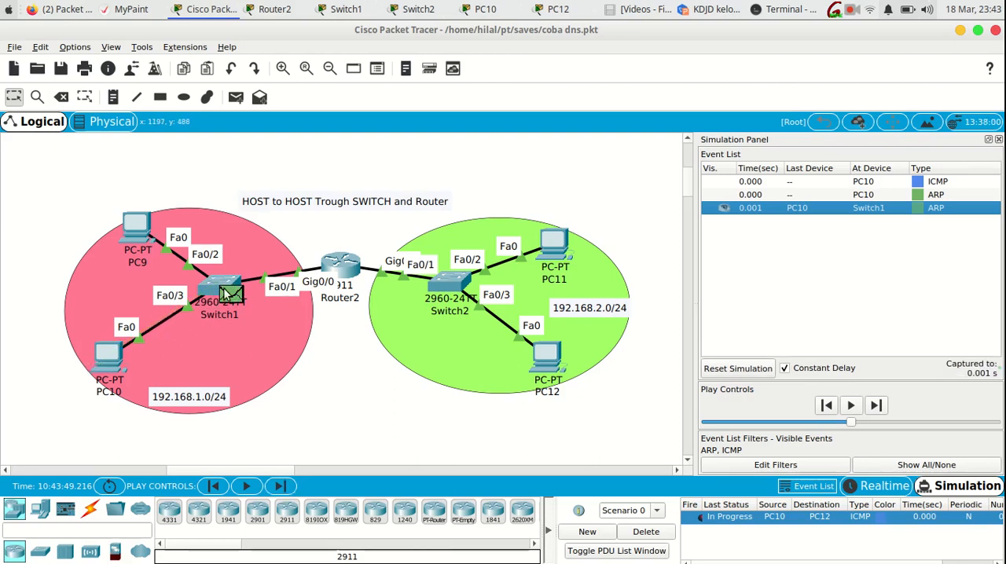
{"action": "mouse_move", "coordinate": [226, 292]}
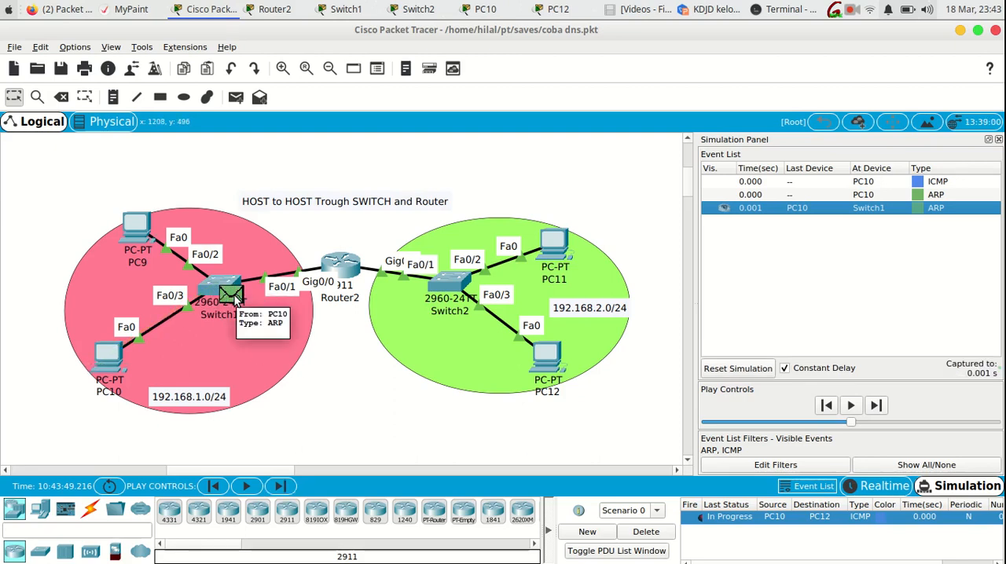
{"action": "left_click", "coordinate": [235, 298]}
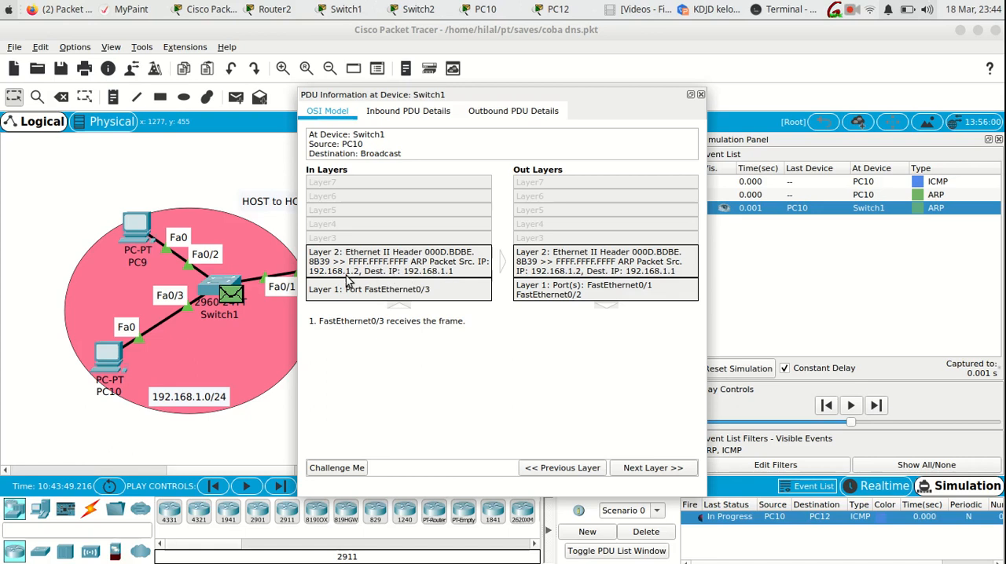
{"action": "left_click_drag", "start_coordinate": [410, 100], "coordinate": [505, 86]}
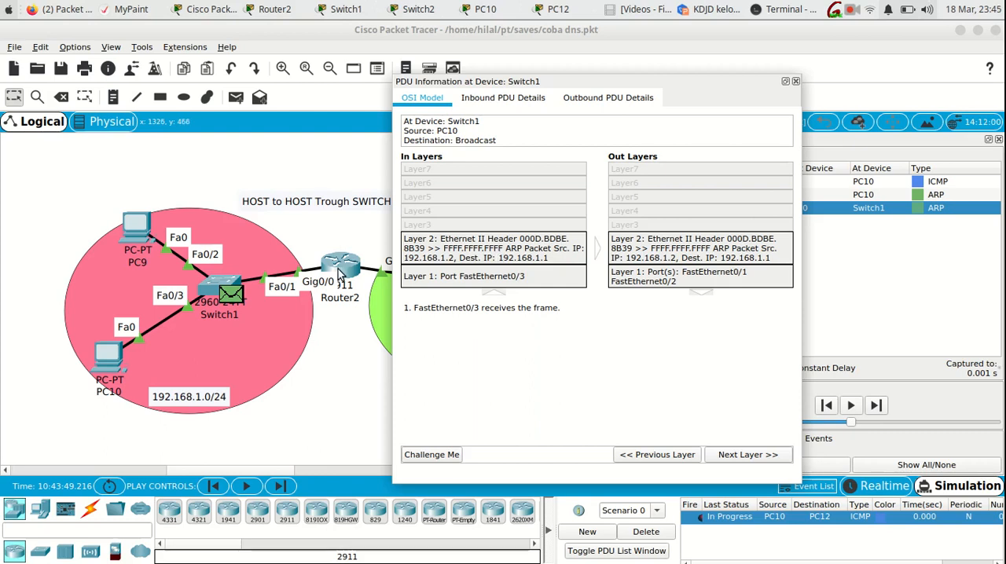
{"action": "left_click_drag", "start_coordinate": [515, 89], "coordinate": [700, 60]}
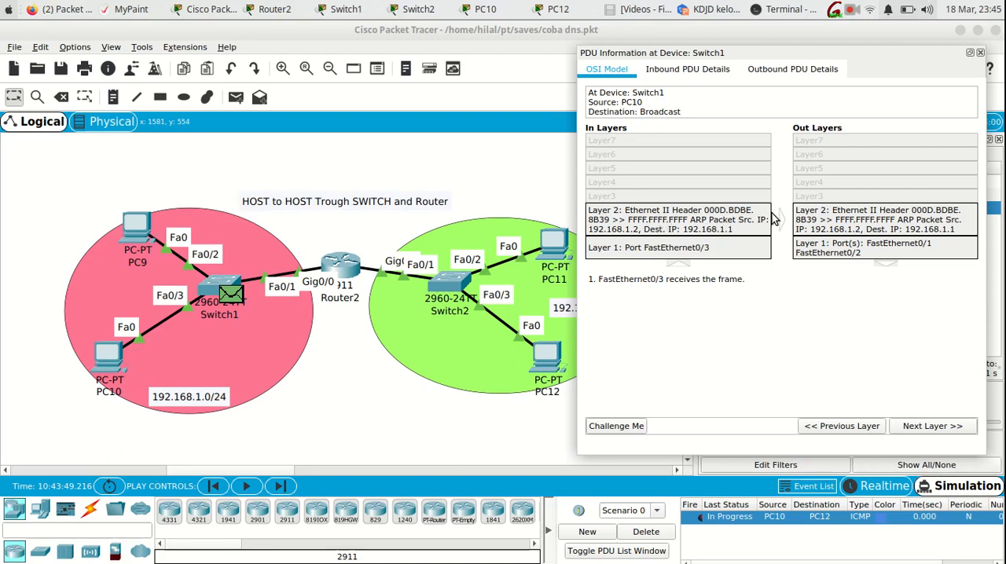
- Close the PDU details, run sh mac-address-table on Switch1, highlight the learned Fa0/3 entry, and return to the topology
{"action": "left_click_drag", "start_coordinate": [902, 56], "coordinate": [835, 71]}
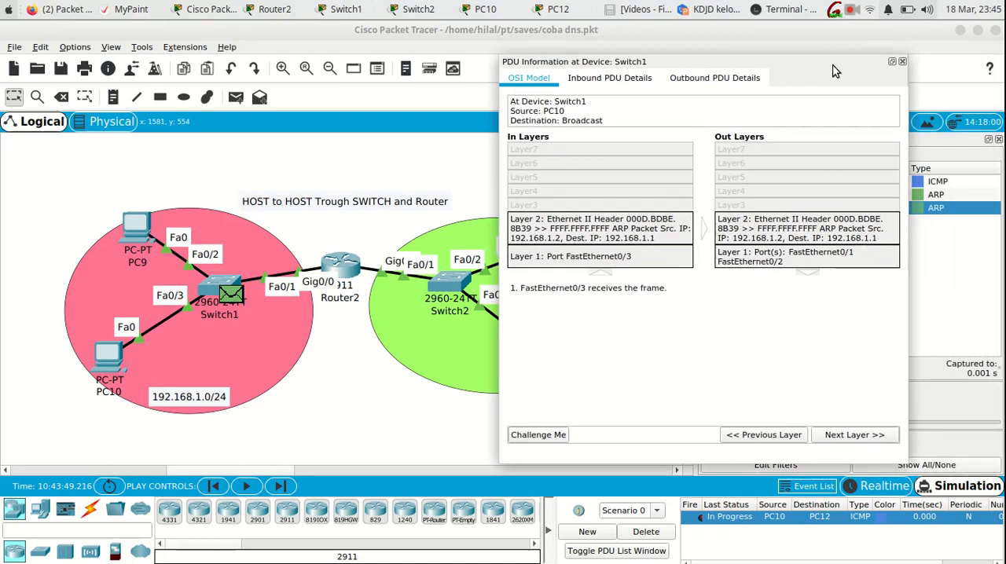
{"action": "left_click", "coordinate": [902, 62]}
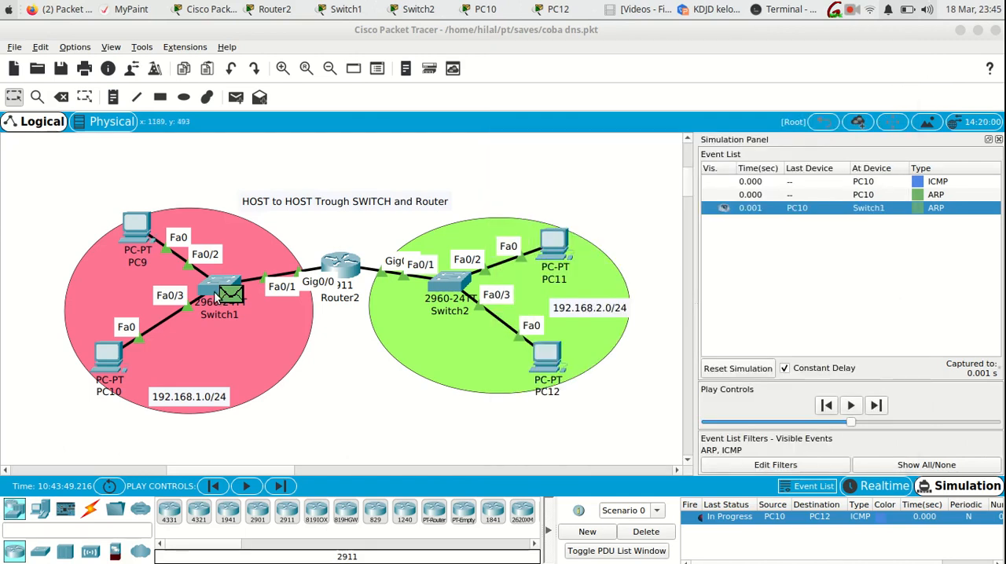
{"action": "left_click", "coordinate": [217, 292]}
{"action": "key", "text": "Up"}
{"action": "key", "text": "Return"}
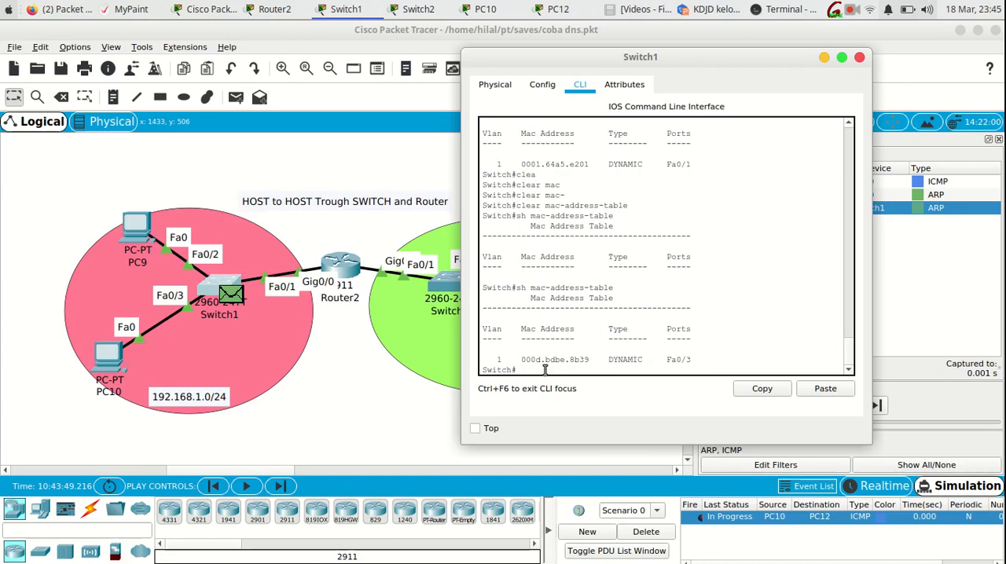
{"action": "left_click_drag", "start_coordinate": [695, 362], "coordinate": [496, 363]}
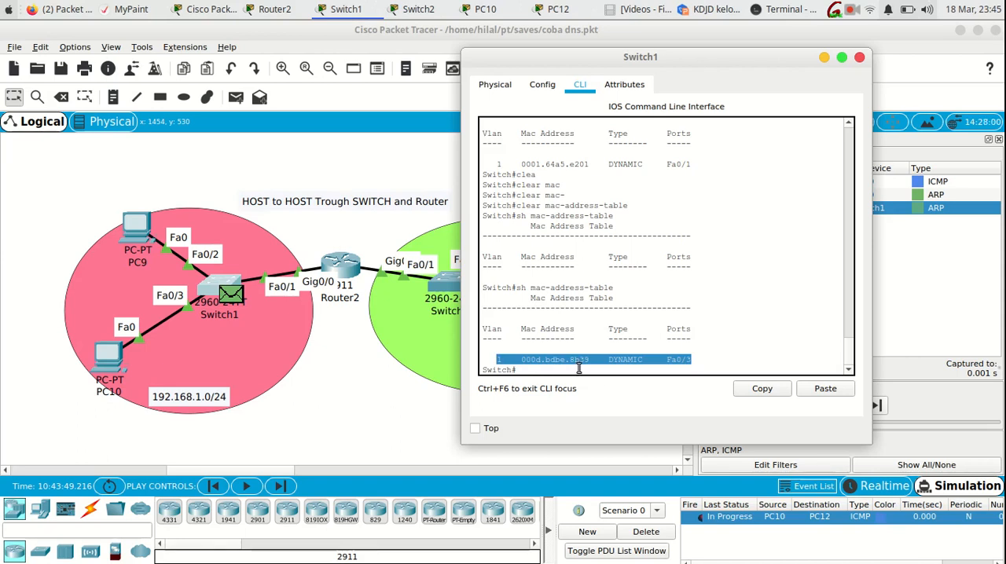
{"action": "left_click", "coordinate": [360, 390]}
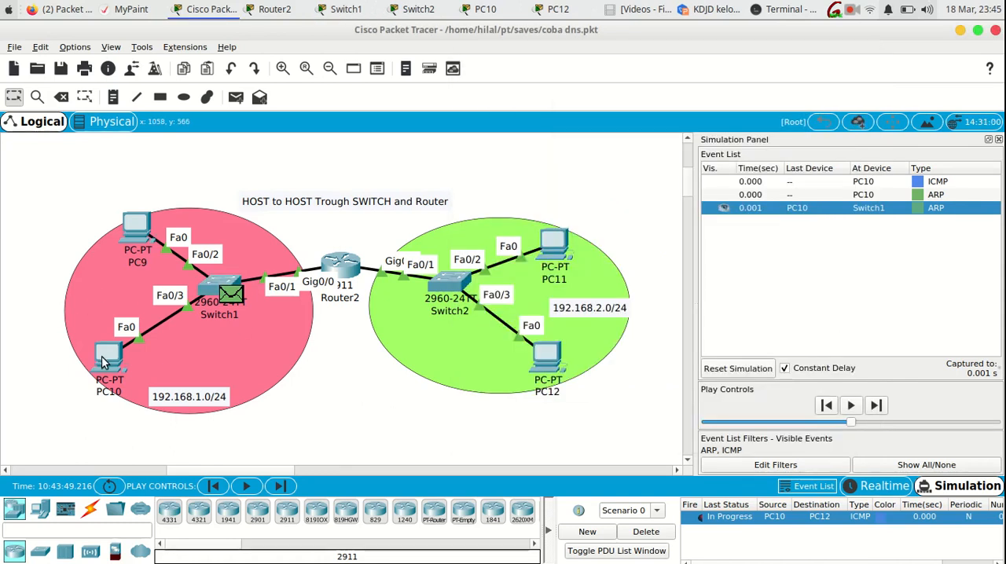
- Review PC10's port summary in the topology, open the device, and exit its Command Prompt
{"action": "mouse_move", "coordinate": [102, 361]}
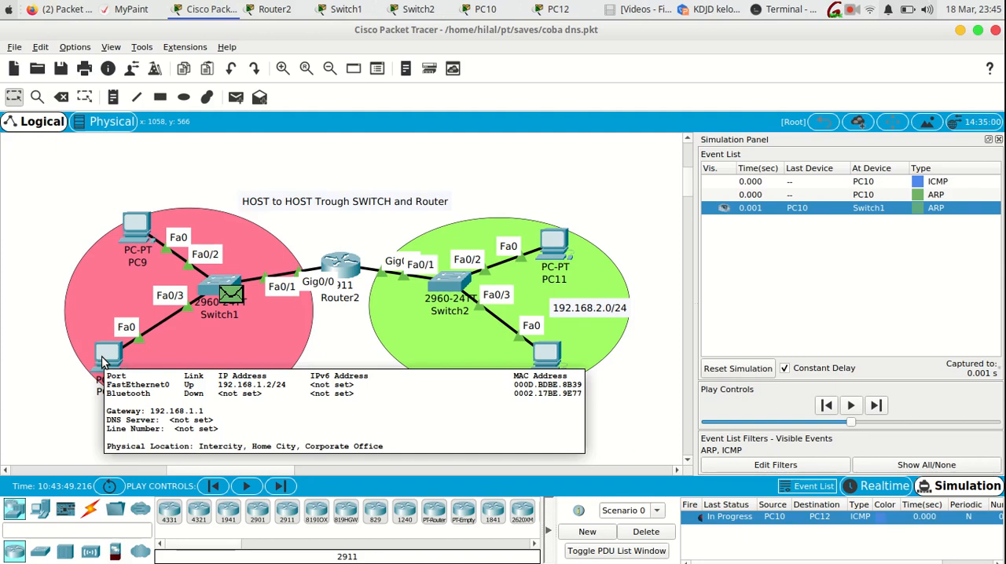
{"action": "left_click", "coordinate": [104, 357]}
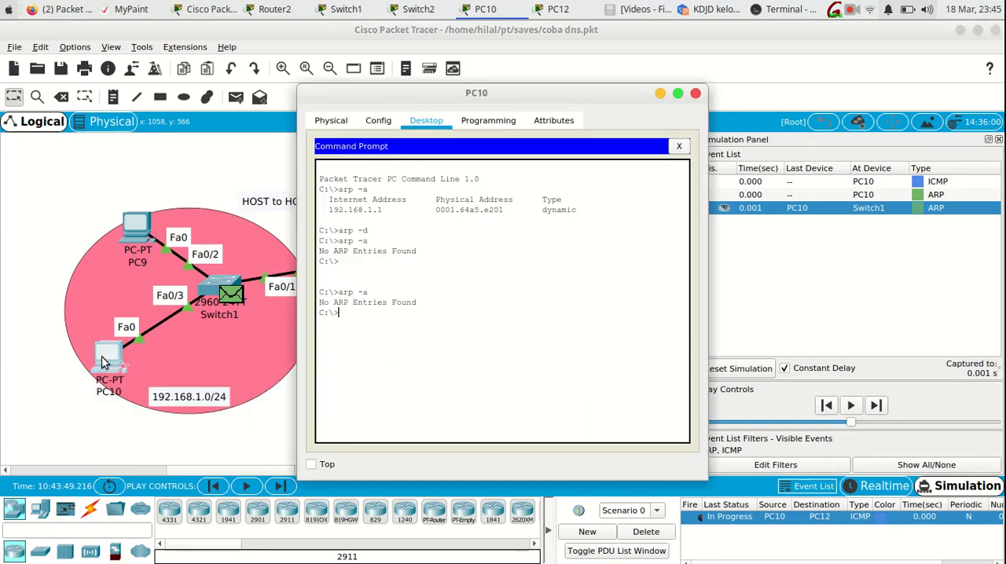
{"action": "left_click", "coordinate": [341, 124]}
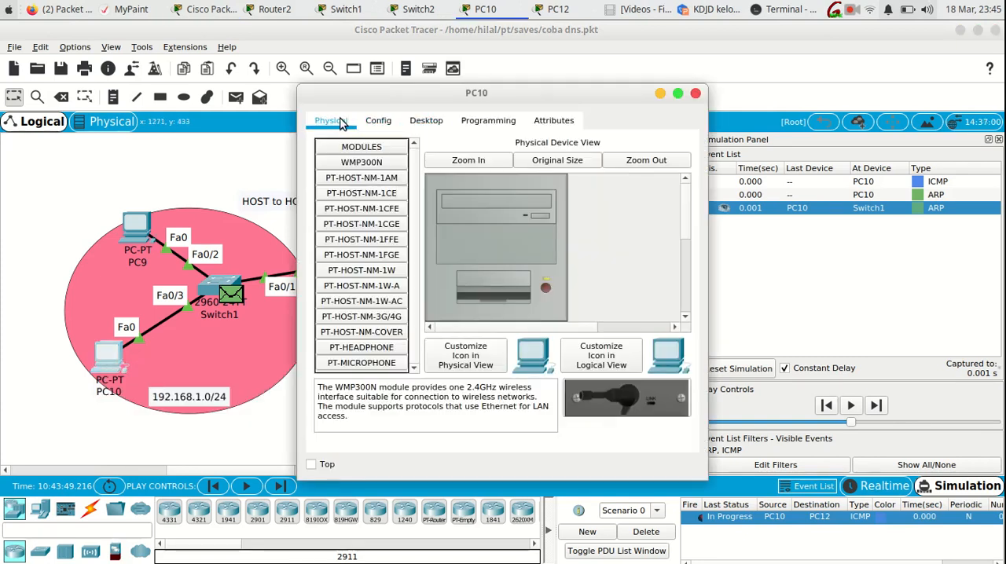
{"action": "left_click", "coordinate": [424, 122]}
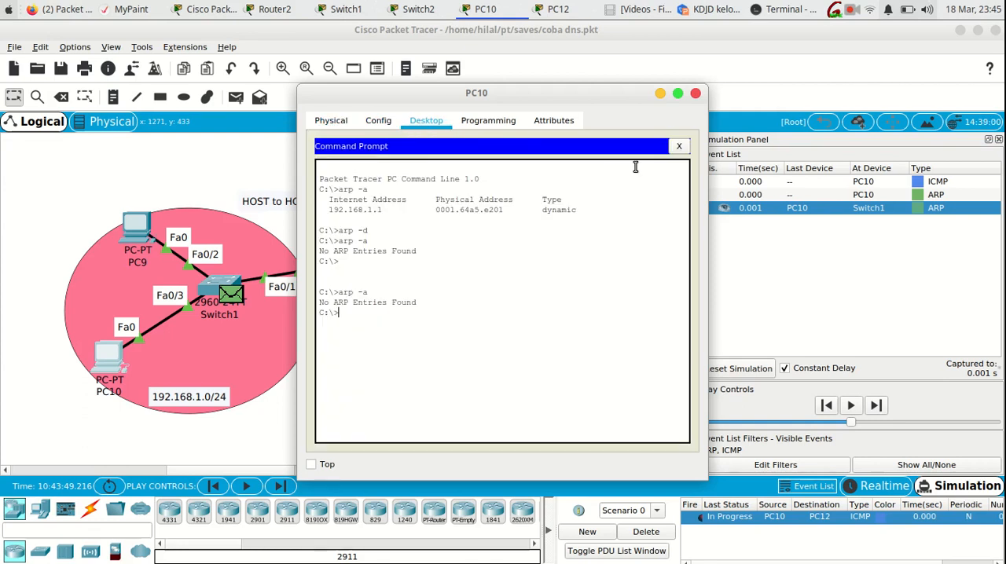
{"action": "left_click", "coordinate": [679, 146]}
- Examine PC10's global and FastEthernet0 configuration in a widened window, highlight its MAC address, and close the device window
{"action": "left_click", "coordinate": [381, 122]}
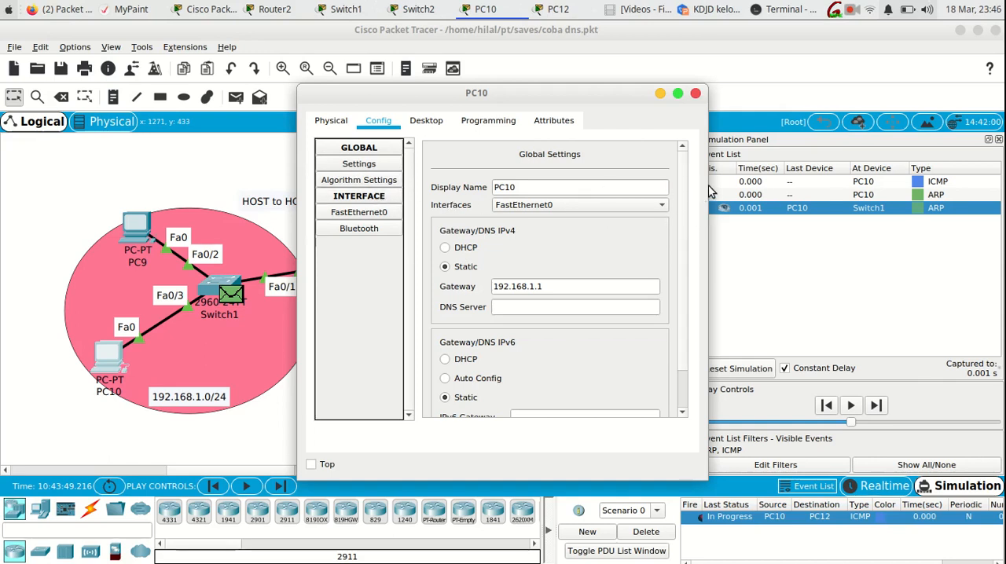
{"action": "left_click_drag", "start_coordinate": [706, 195], "coordinate": [841, 168]}
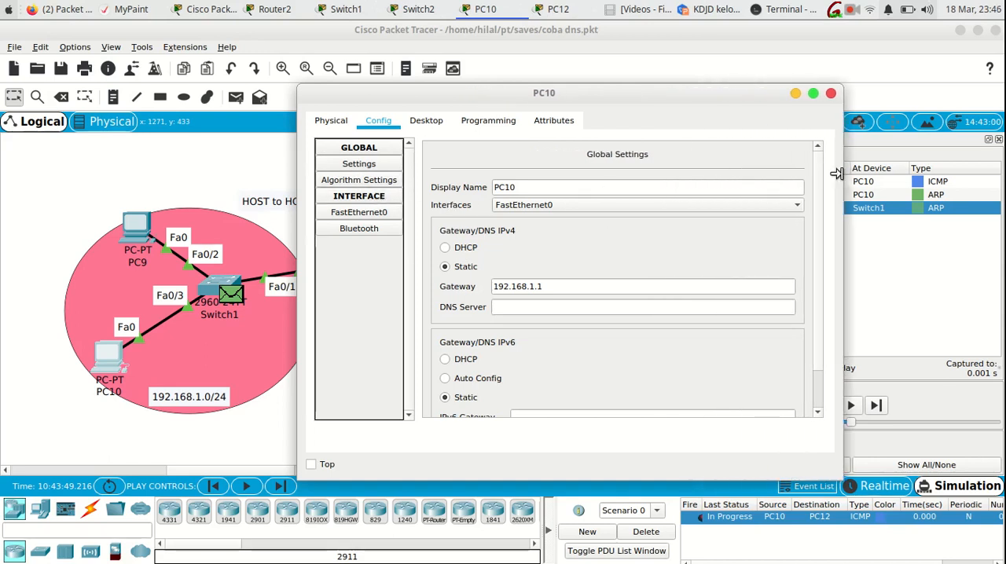
{"action": "scroll", "coordinate": [817, 220], "scroll_direction": "down", "scroll_amount": 2}
{"action": "scroll", "coordinate": [817, 228], "scroll_direction": "down", "scroll_amount": 1}
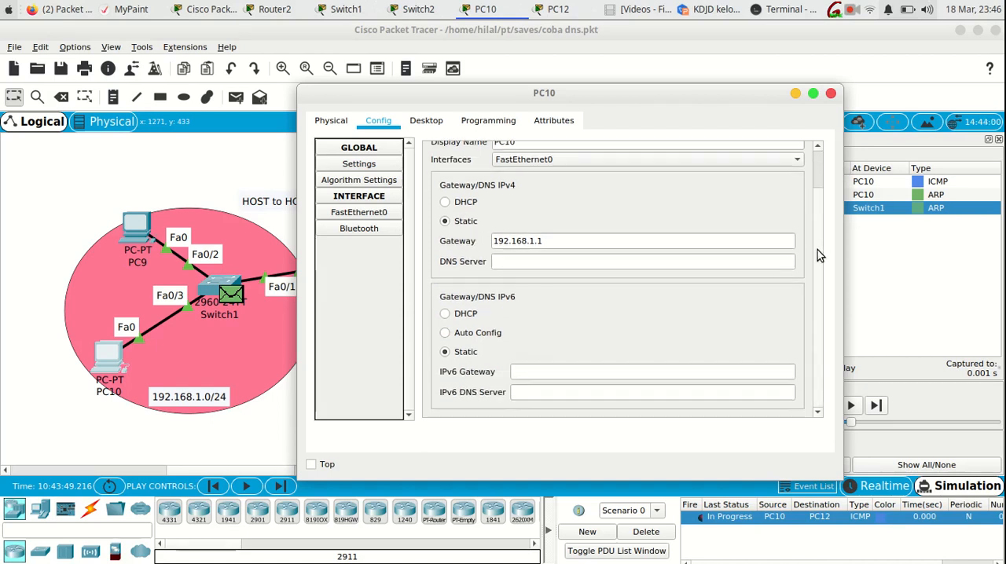
{"action": "scroll", "coordinate": [817, 228], "scroll_direction": "up", "scroll_amount": 3}
{"action": "scroll", "coordinate": [817, 199], "scroll_direction": "up", "scroll_amount": 1}
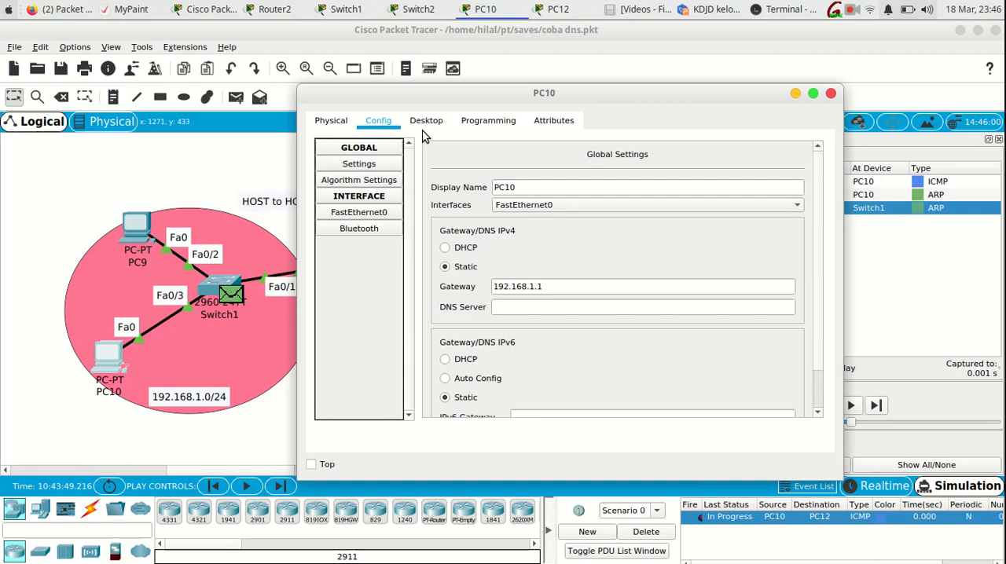
{"action": "left_click", "coordinate": [373, 218]}
{"action": "left_click_drag", "start_coordinate": [705, 203], "coordinate": [595, 205]}
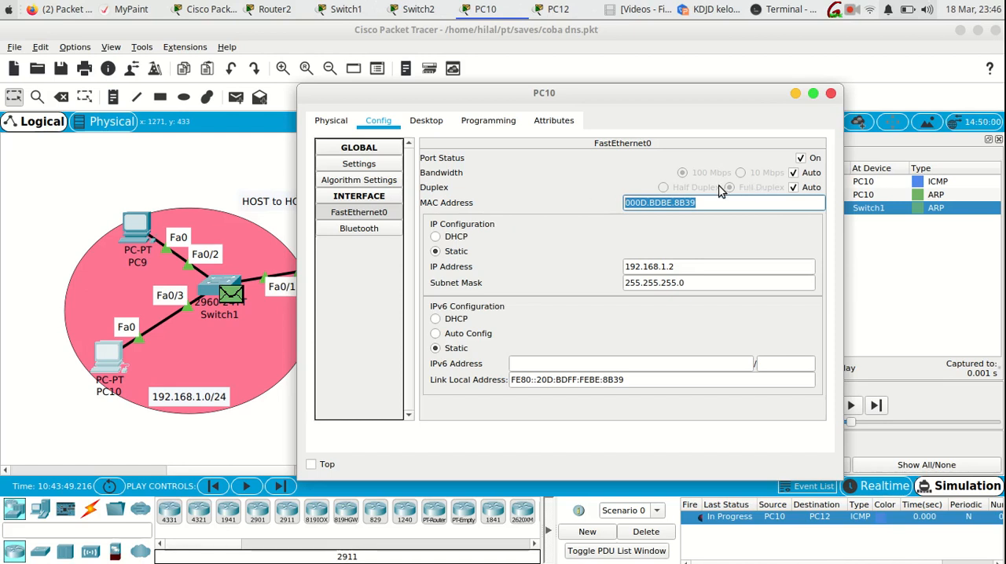
{"action": "left_click", "coordinate": [831, 93]}
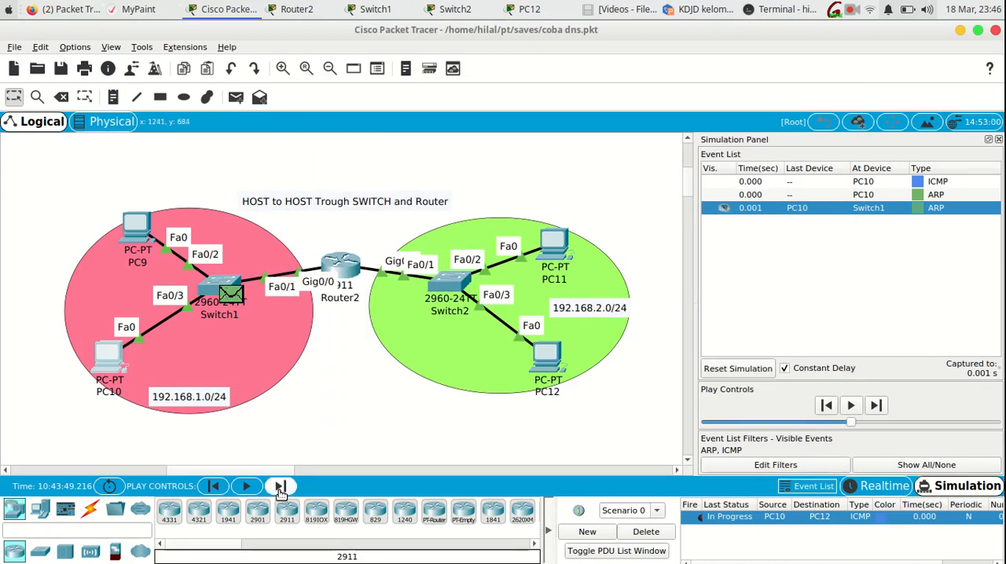
- Advance the simulation by one event and examine the ARP packet's inbound and outbound layers at Router2, keeping the topology uncovered
{"action": "mouse_move", "coordinate": [228, 292]}
{"action": "left_click", "coordinate": [275, 486]}
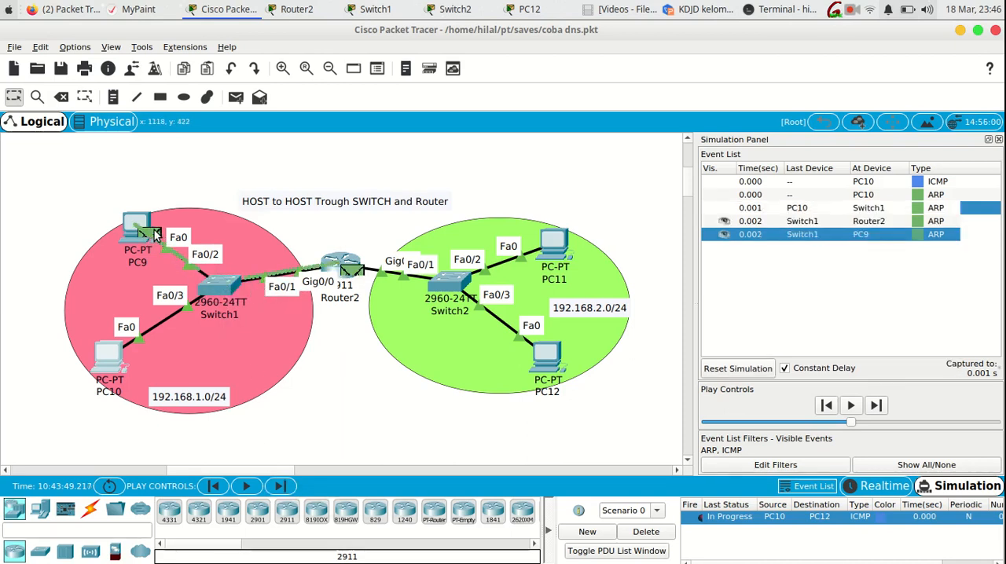
{"action": "mouse_move", "coordinate": [146, 234]}
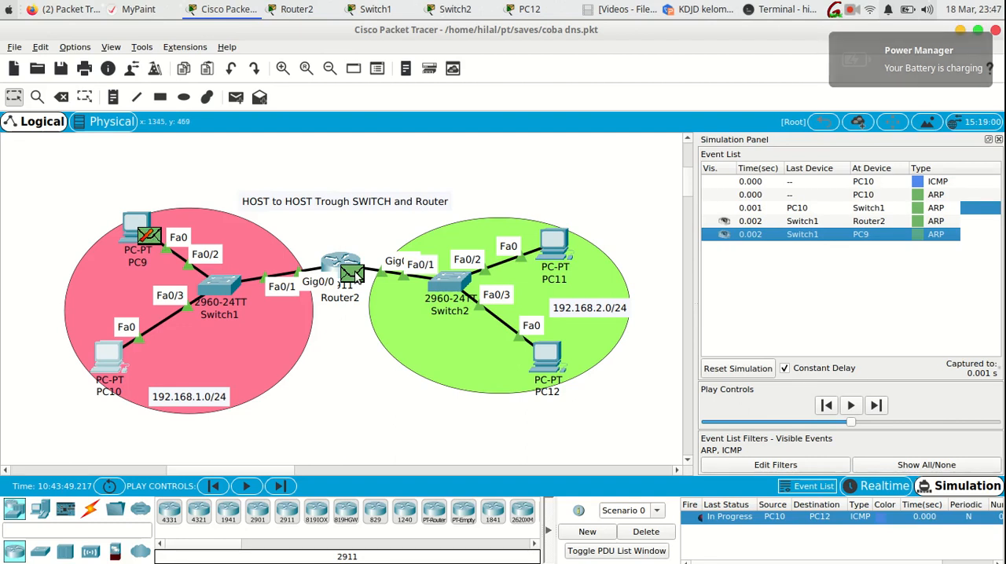
{"action": "left_click", "coordinate": [355, 275]}
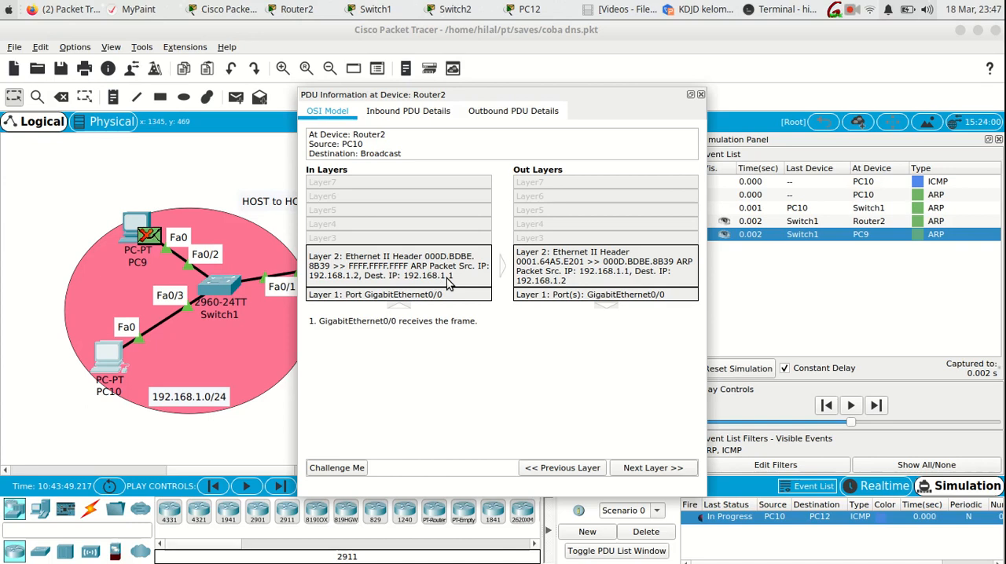
{"action": "left_click_drag", "start_coordinate": [463, 98], "coordinate": [562, 84]}
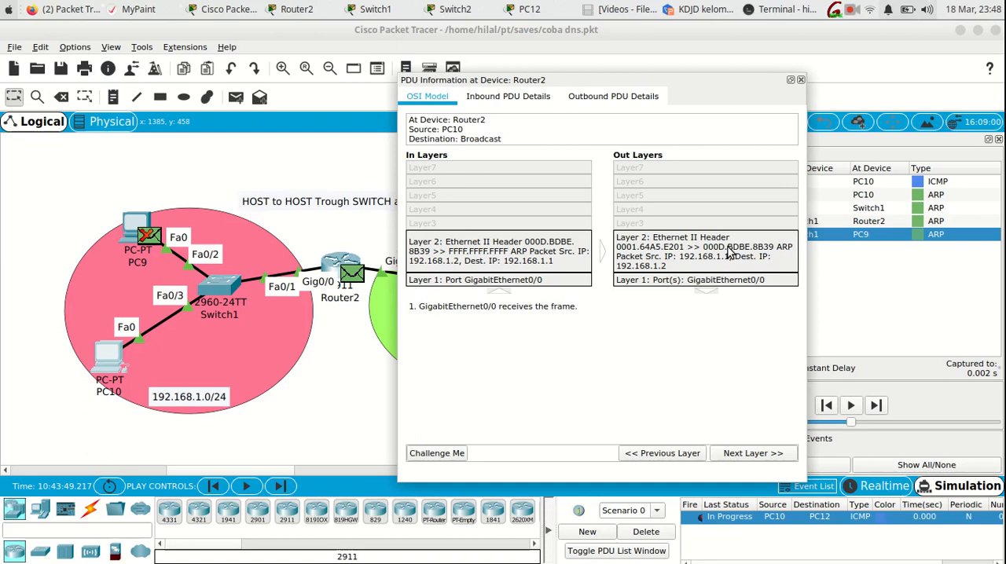
{"action": "left_click", "coordinate": [800, 80]}
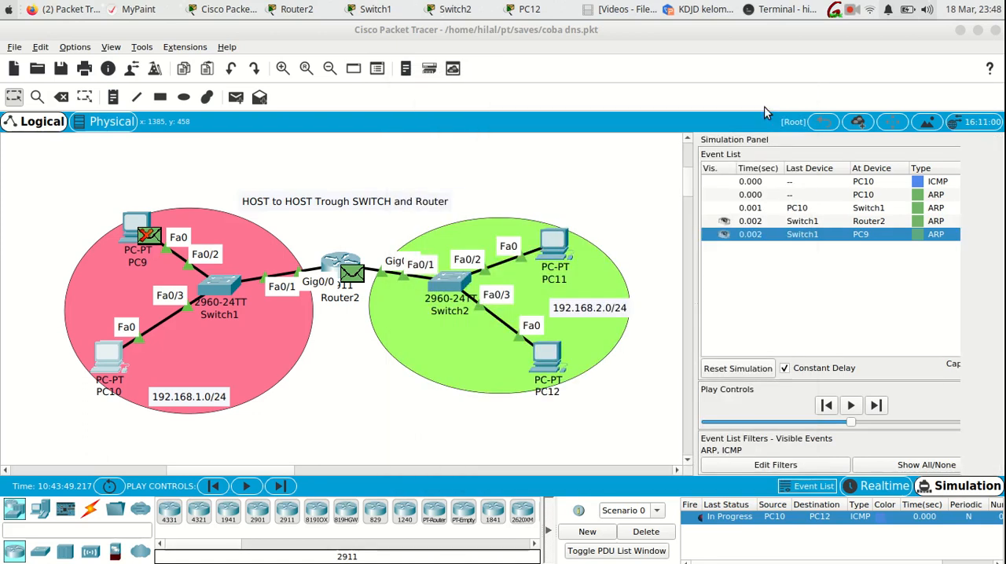
- Advance the simulation by one event and examine Router2's ARP reply in the PDU details at Switch1
{"action": "left_click", "coordinate": [281, 486]}
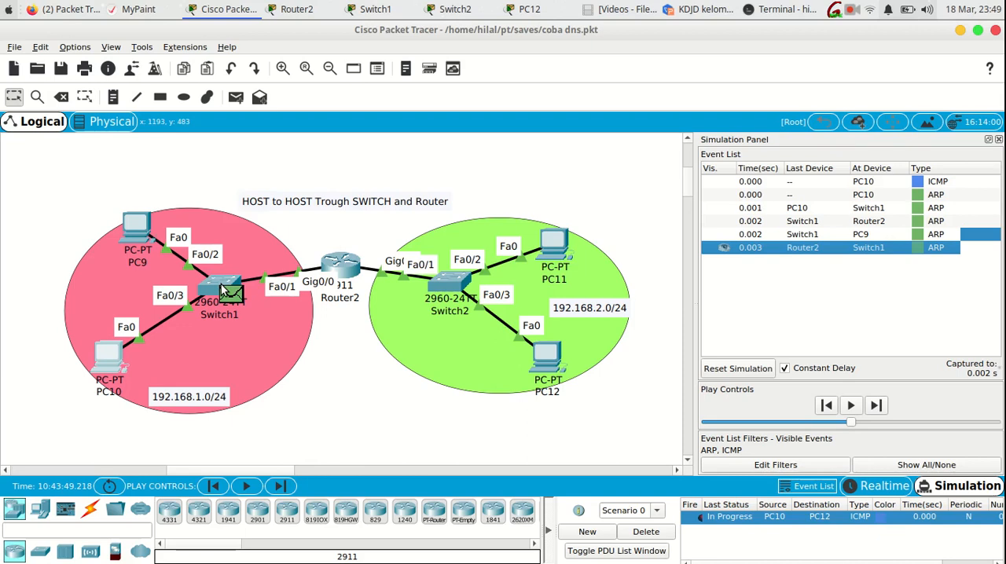
{"action": "mouse_move", "coordinate": [214, 293]}
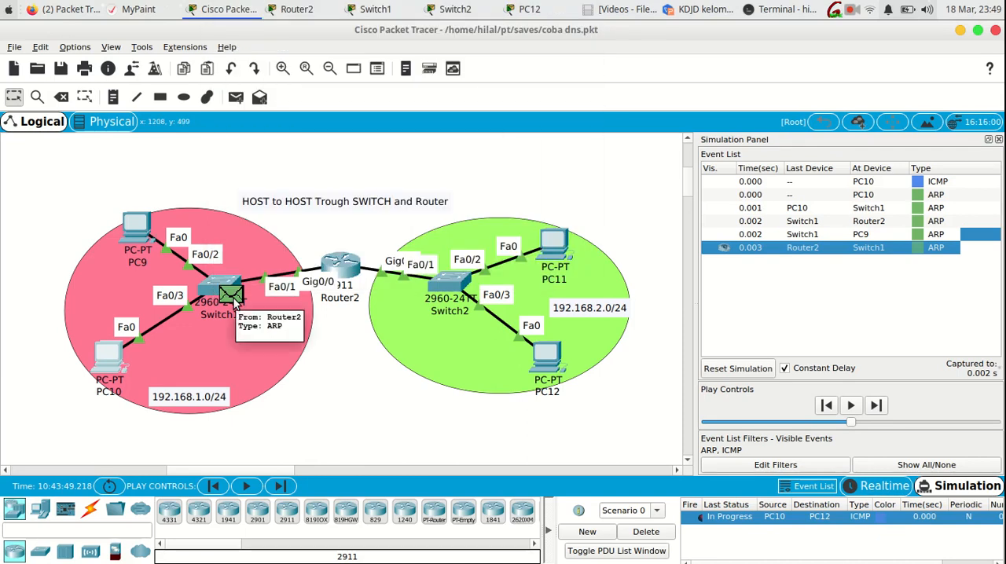
{"action": "left_click", "coordinate": [234, 298]}
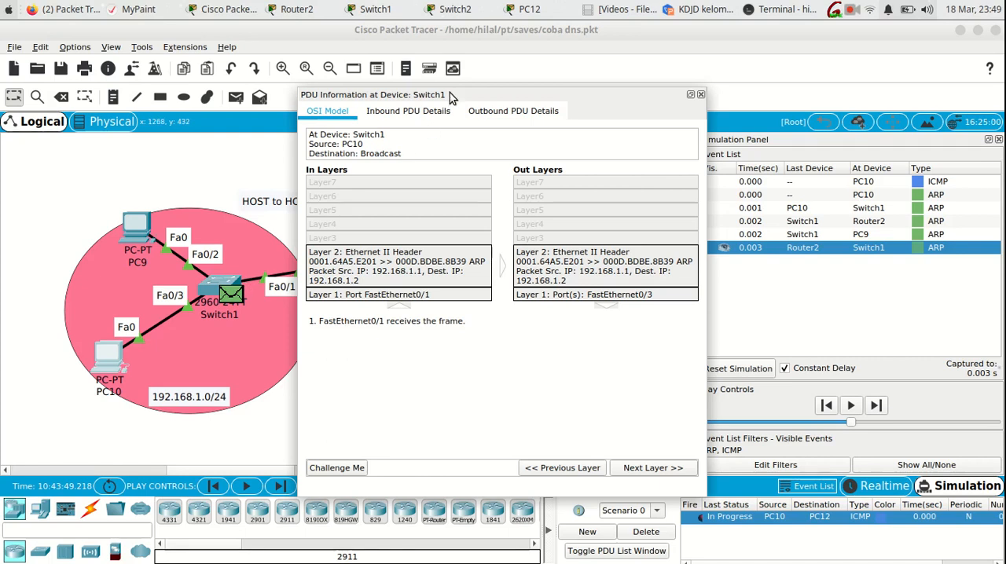
{"action": "left_click_drag", "start_coordinate": [452, 95], "coordinate": [526, 72]}
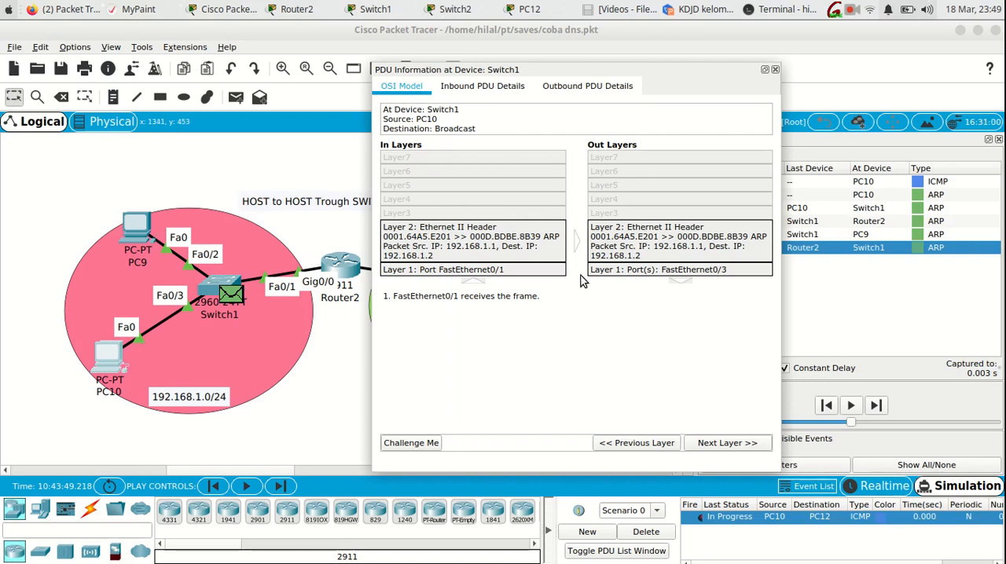
{"action": "left_click", "coordinate": [774, 70]}
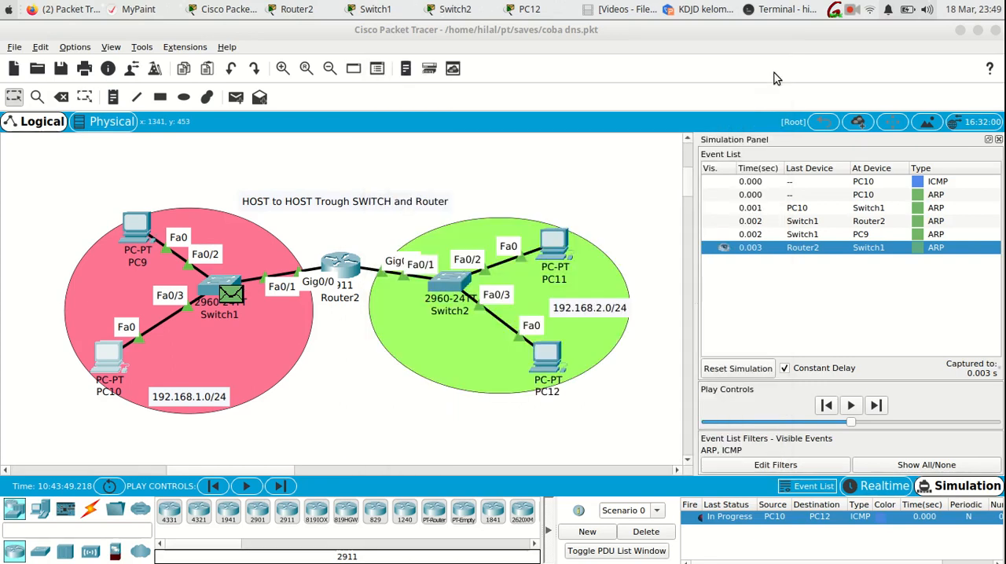
- Run sh mac-address-table on Switch1 again, highlight the Fa0/1 MAC address and both table entries, and return to the topology
{"action": "left_click", "coordinate": [214, 291]}
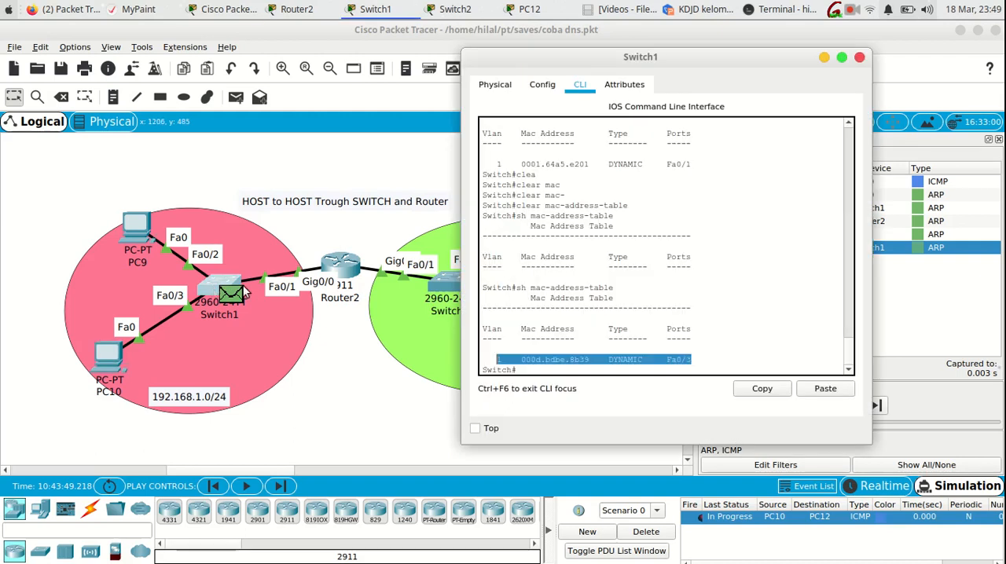
{"action": "left_click", "coordinate": [528, 369]}
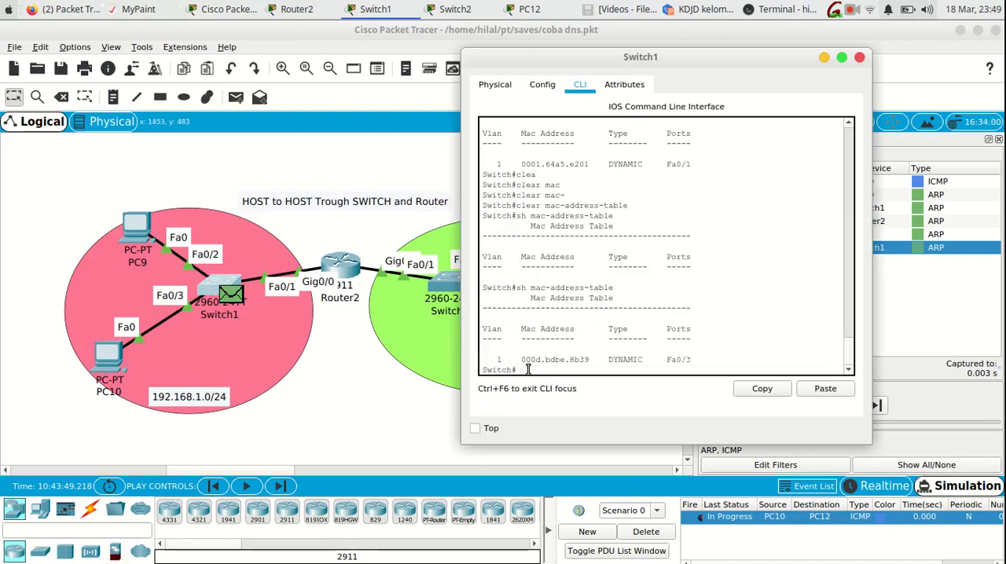
{"action": "key", "text": "Up"}
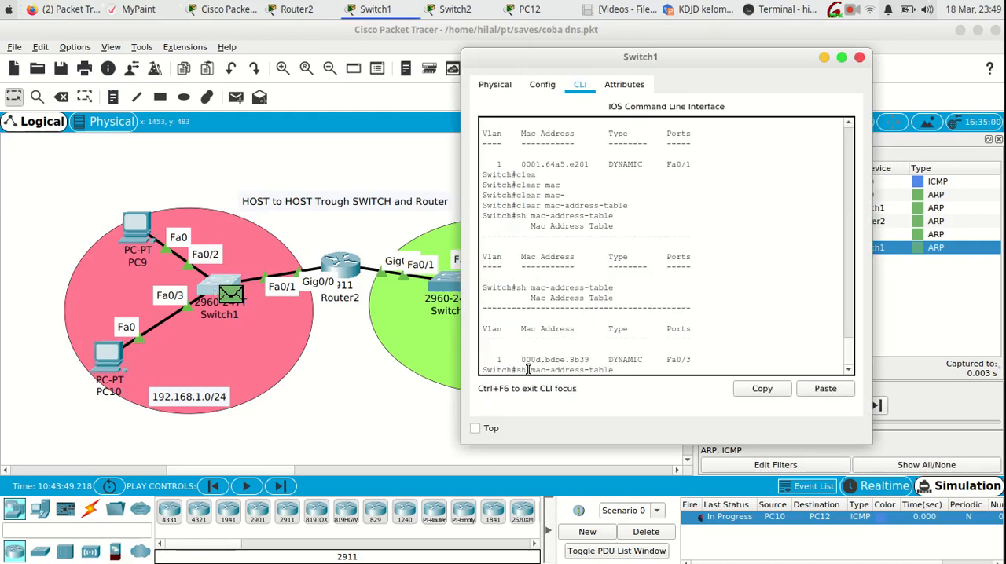
{"action": "key", "text": "Return"}
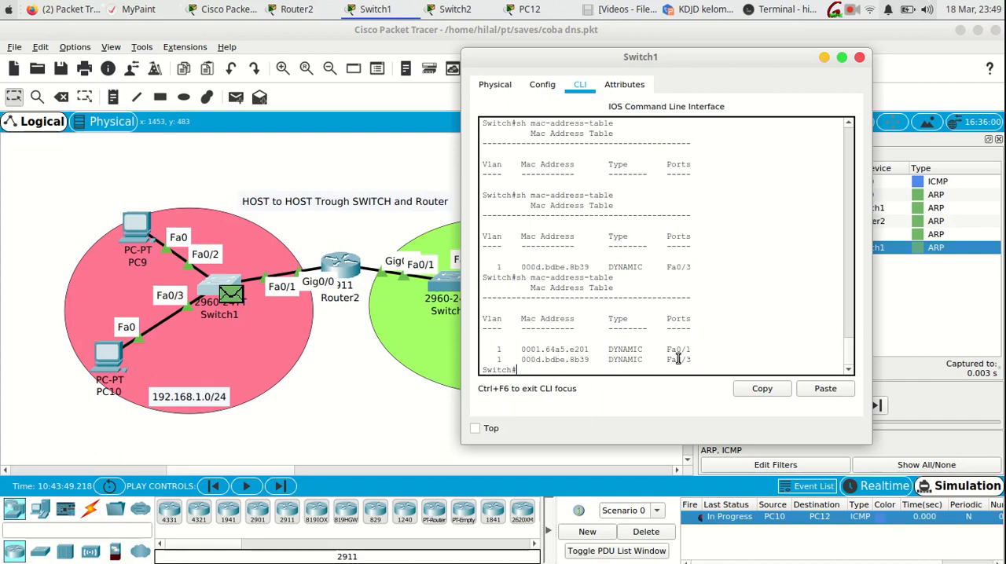
{"action": "left_click_drag", "start_coordinate": [691, 352], "coordinate": [525, 350]}
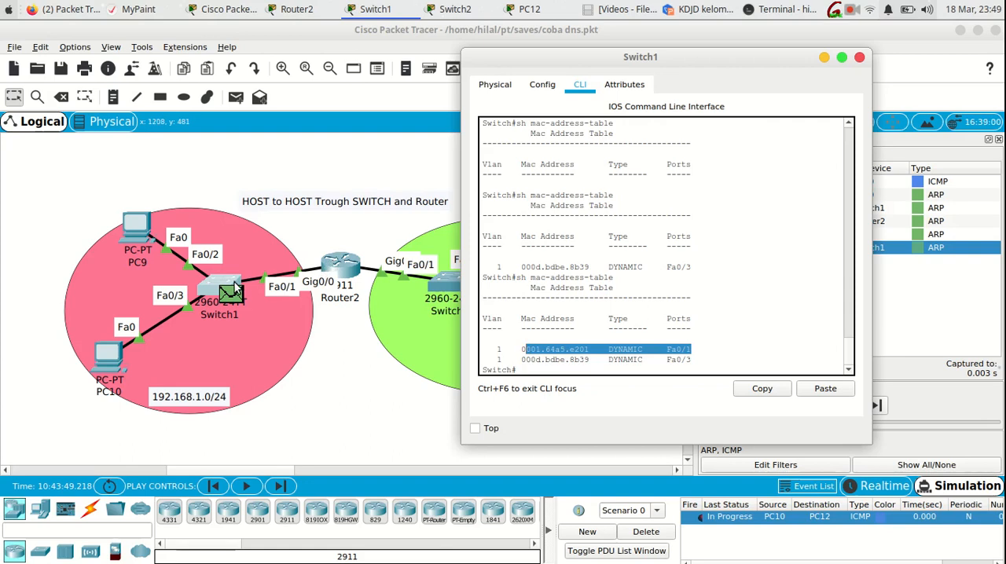
{"action": "left_click", "coordinate": [592, 347]}
{"action": "left_click_drag", "start_coordinate": [592, 349], "coordinate": [521, 349]}
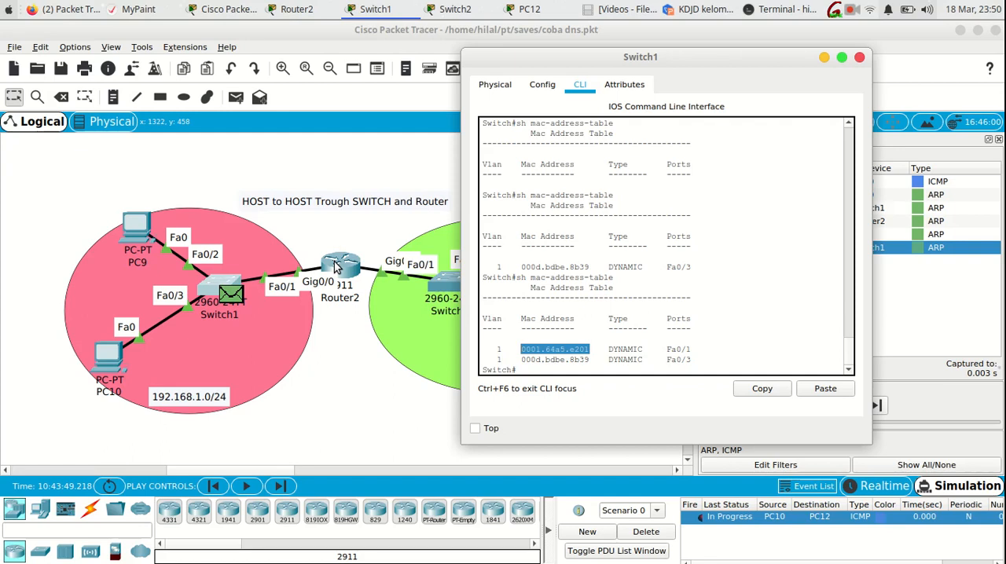
{"action": "left_click", "coordinate": [338, 348]}
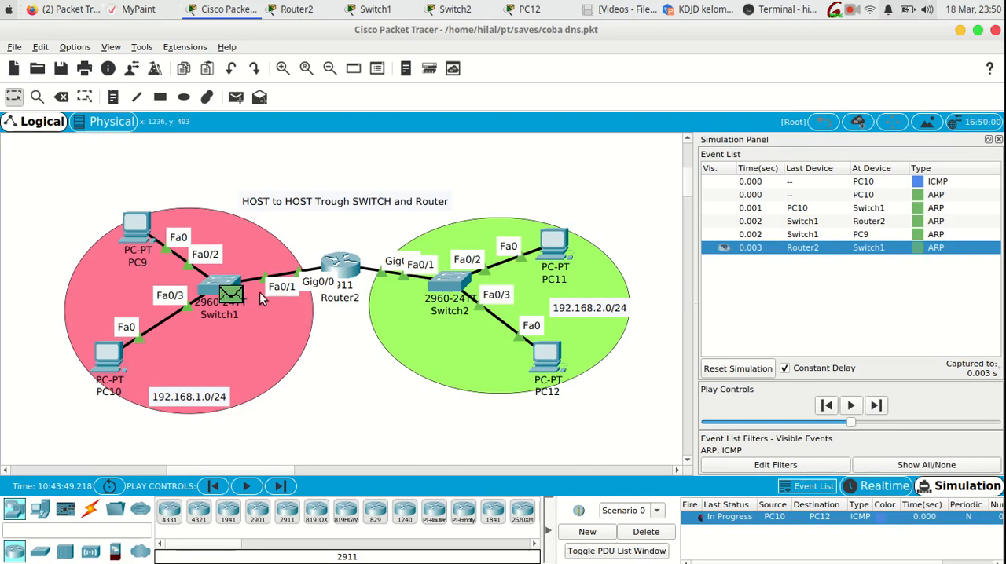
{"action": "left_click", "coordinate": [210, 291]}
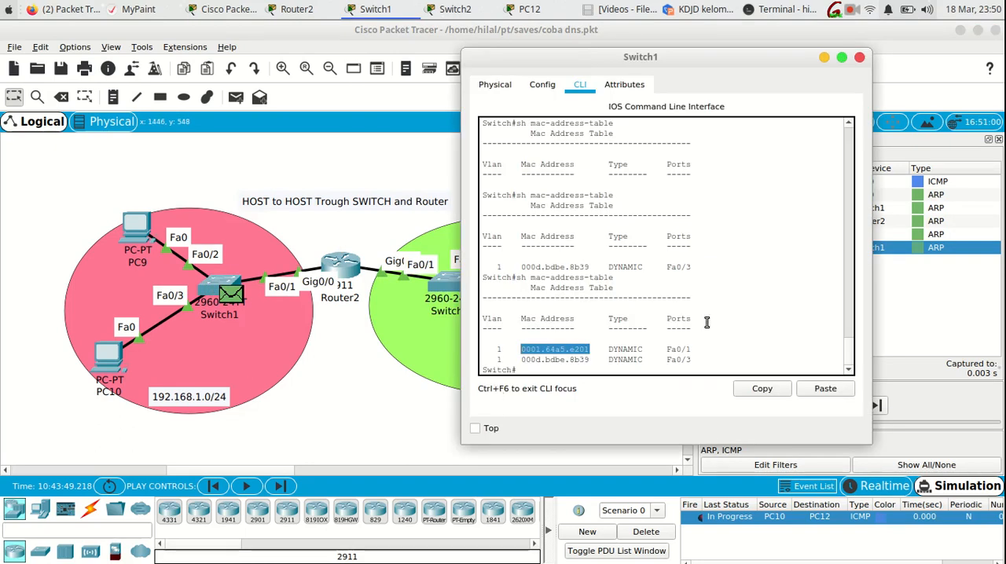
{"action": "left_click_drag", "start_coordinate": [699, 361], "coordinate": [506, 353]}
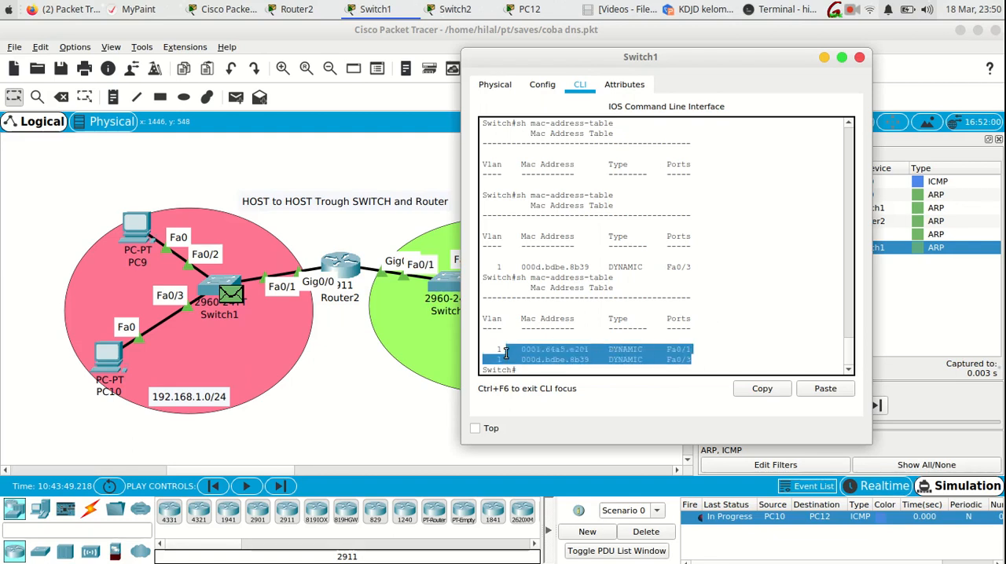
{"action": "left_click", "coordinate": [344, 383]}
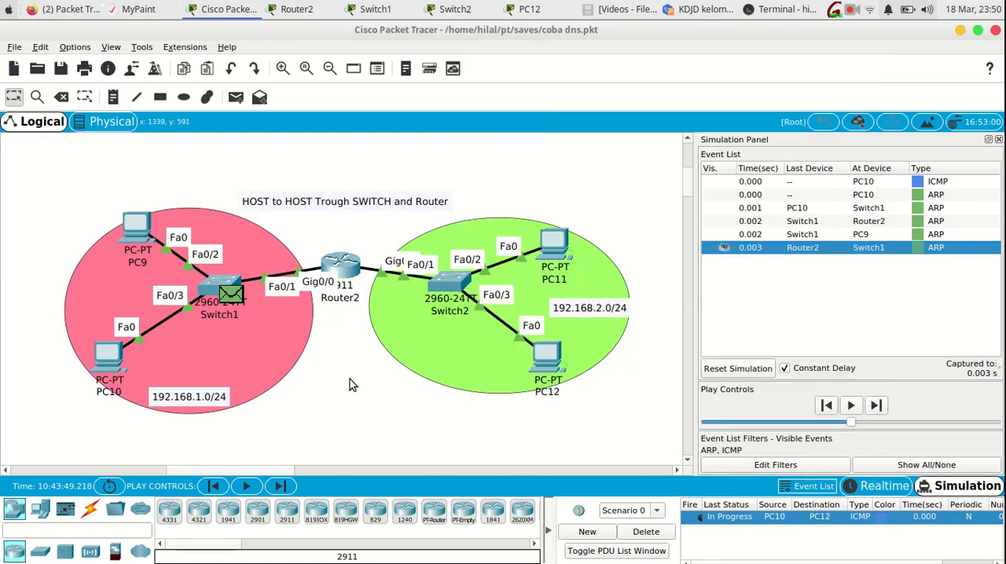
- Advance the simulation by two events, examine the ICMP packet's inbound and outbound layers at Switch1, and close its PDU information
{"action": "left_click", "coordinate": [281, 486]}
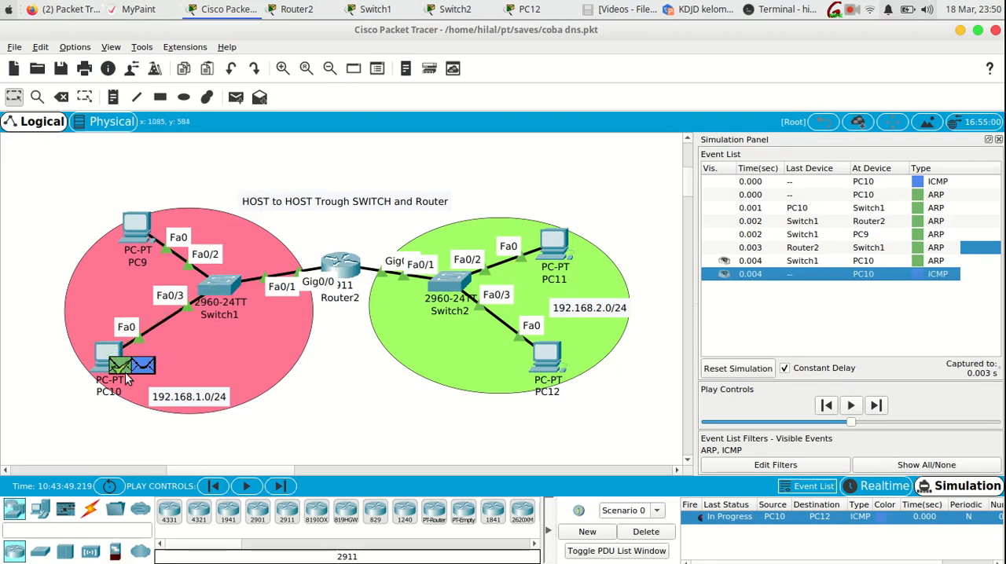
{"action": "mouse_move", "coordinate": [124, 376]}
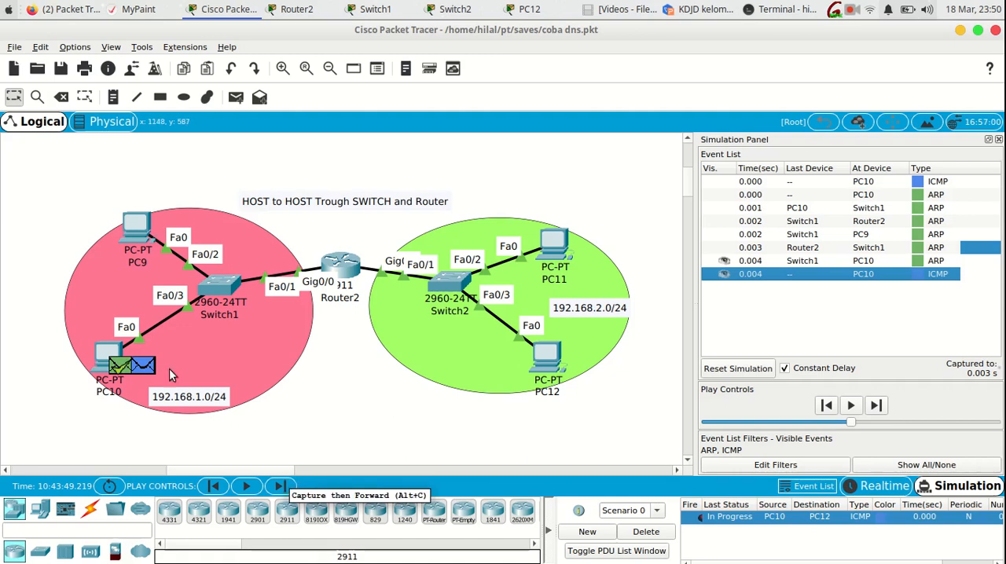
{"action": "mouse_move", "coordinate": [149, 365]}
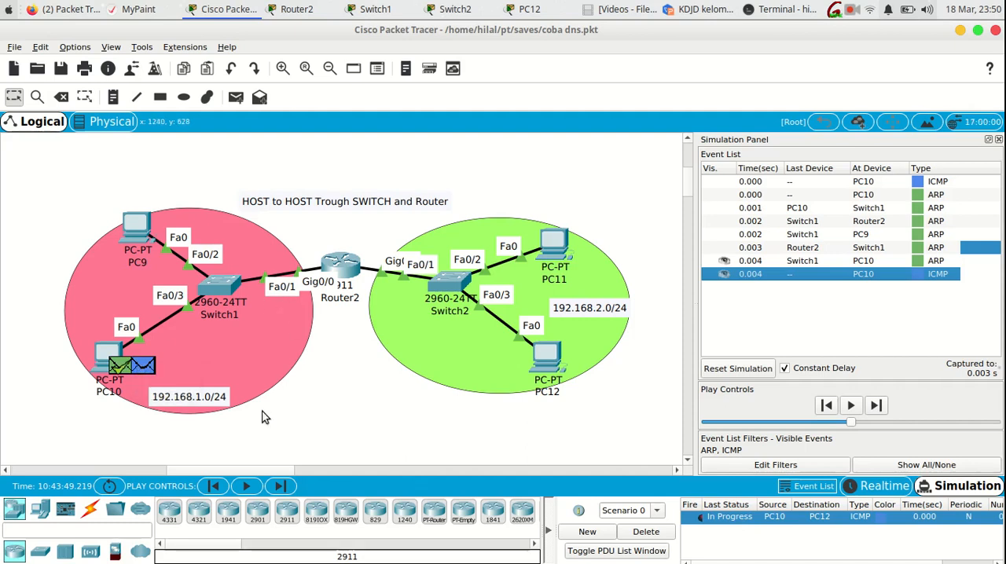
{"action": "left_click", "coordinate": [281, 487]}
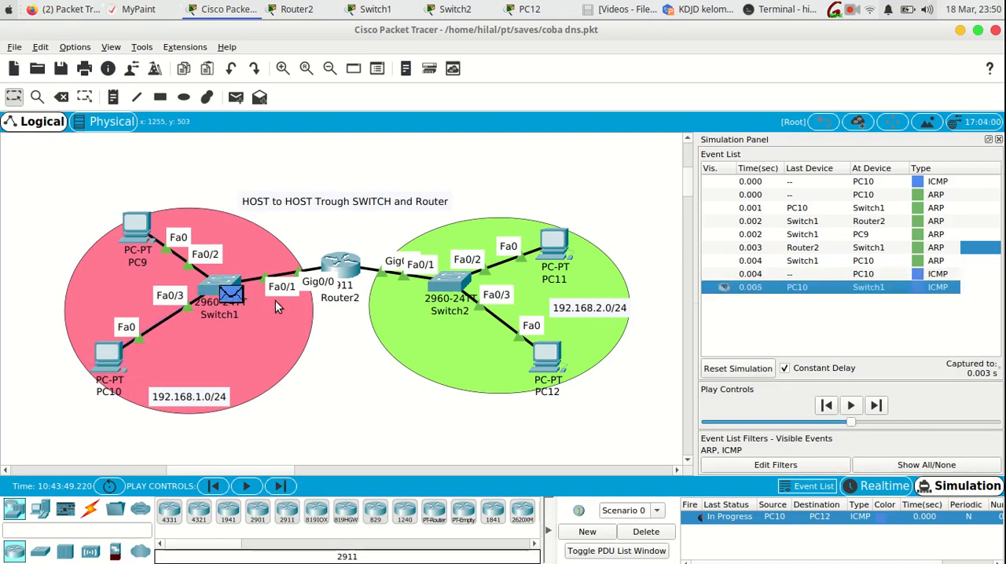
{"action": "left_click", "coordinate": [235, 294]}
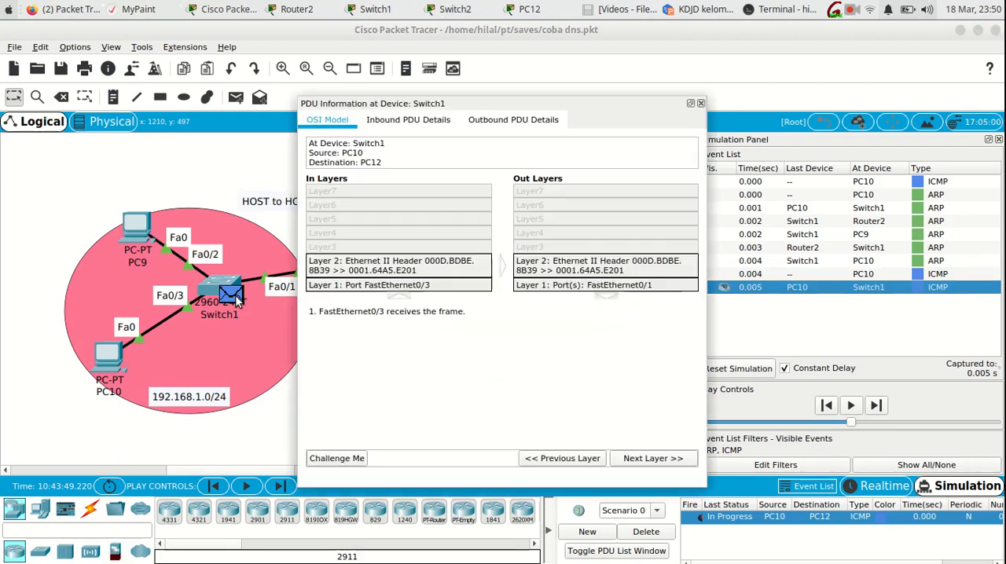
{"action": "left_click", "coordinate": [700, 105]}
- Step the simulation back by one event and examine the ARP reply's inbound layers at PC10
{"action": "left_click", "coordinate": [213, 487]}
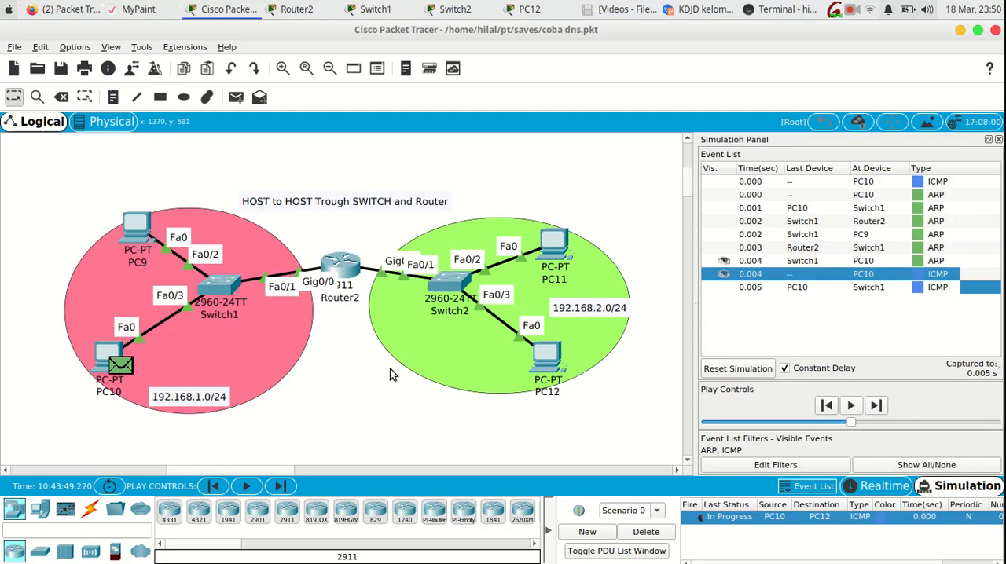
{"action": "left_click", "coordinate": [113, 368]}
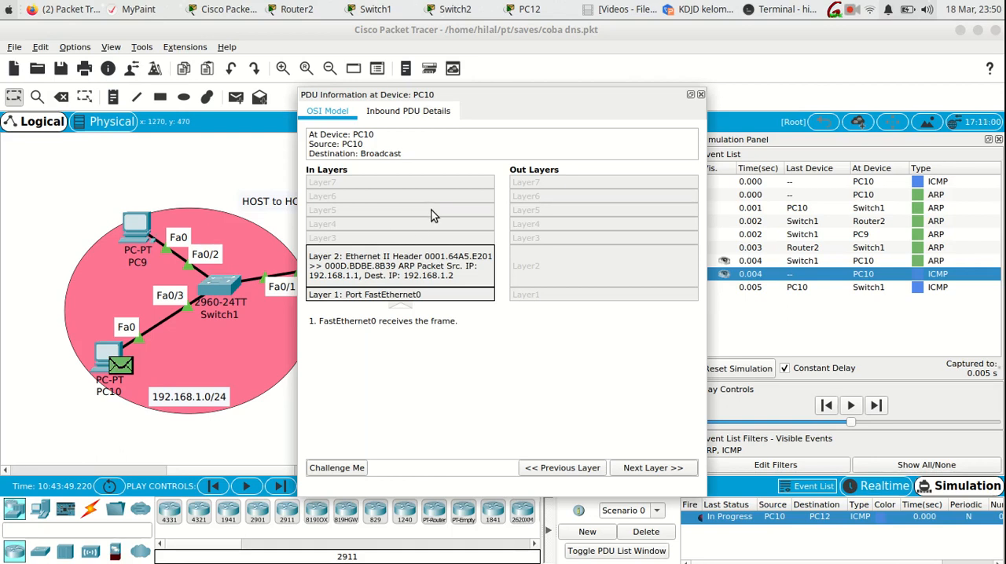
{"action": "left_click", "coordinate": [700, 94]}
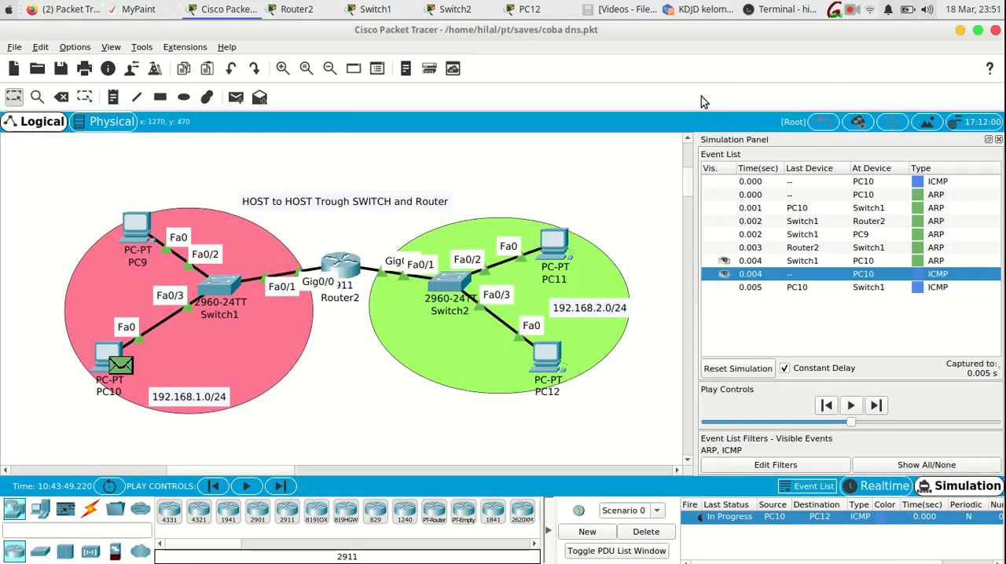
- Examine PC10's 0.004 s ICMP event, highlight the destination MAC in its outbound PDU details, and review its OSI layers
{"action": "left_click", "coordinate": [840, 275]}
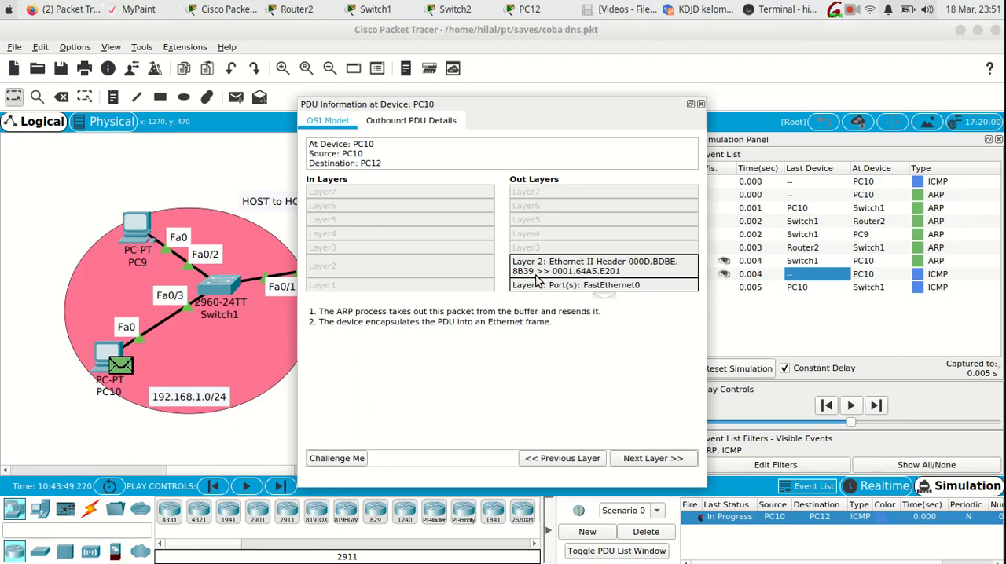
{"action": "left_click", "coordinate": [401, 124]}
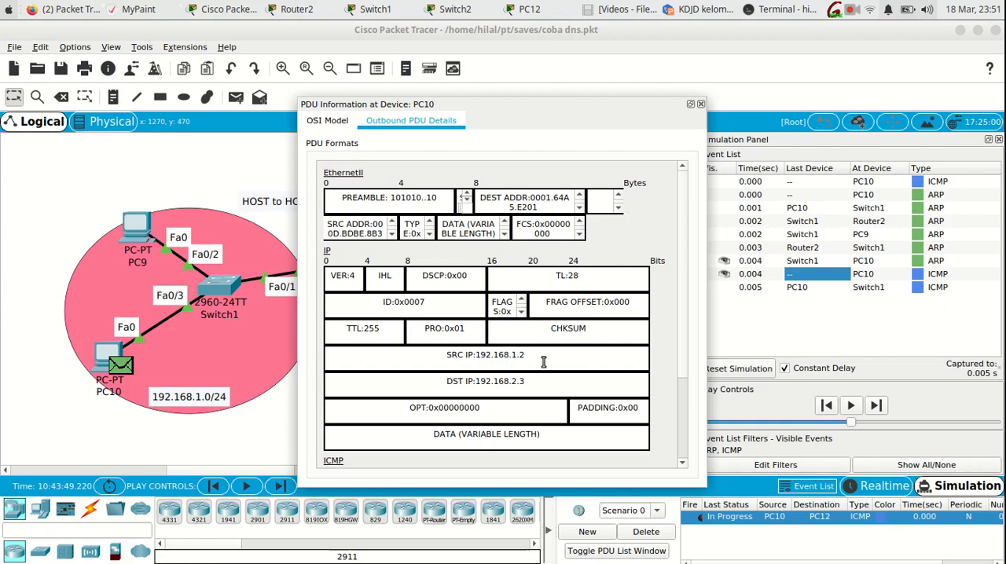
{"action": "double_click", "coordinate": [532, 194]}
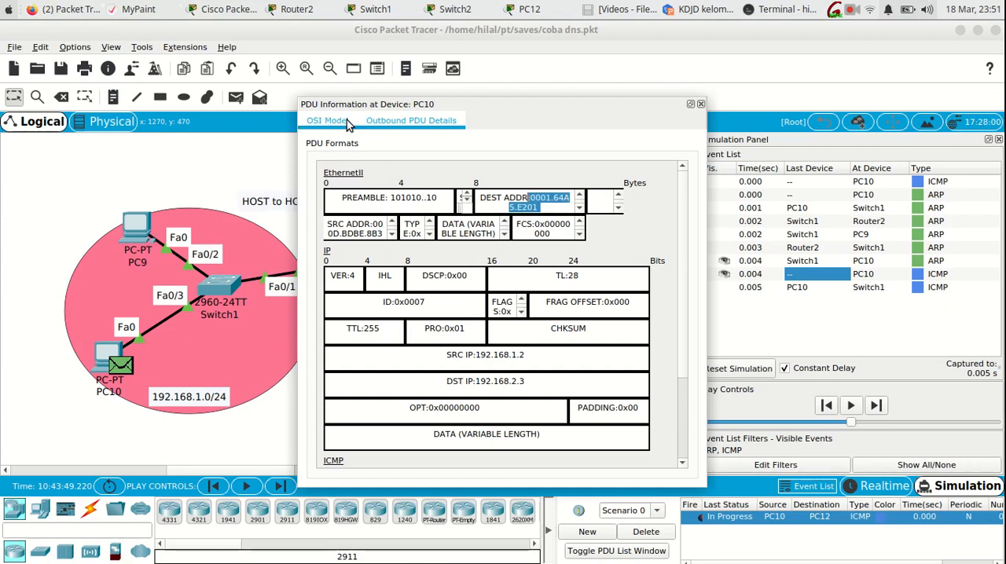
{"action": "left_click", "coordinate": [326, 121]}
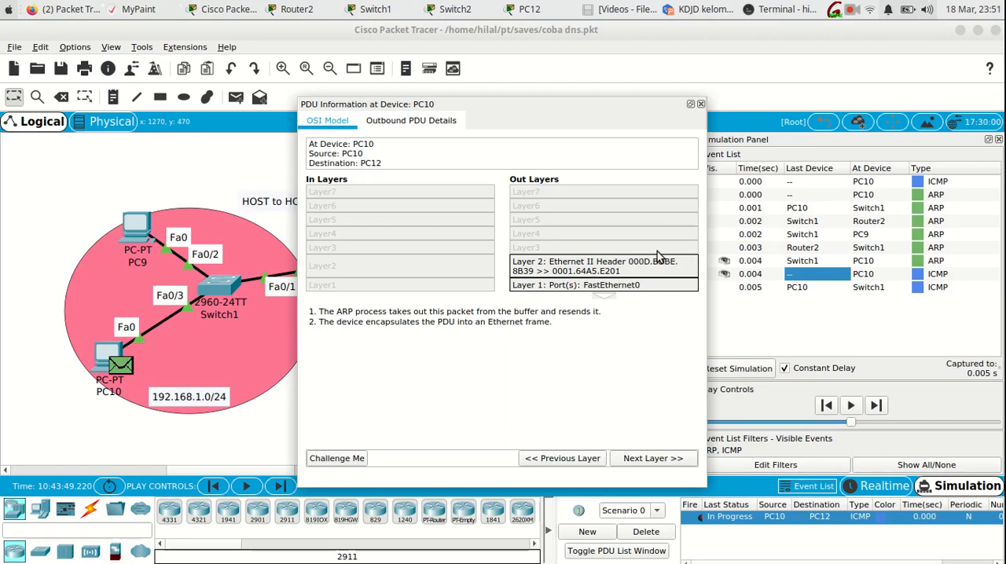
{"action": "left_click", "coordinate": [700, 104]}
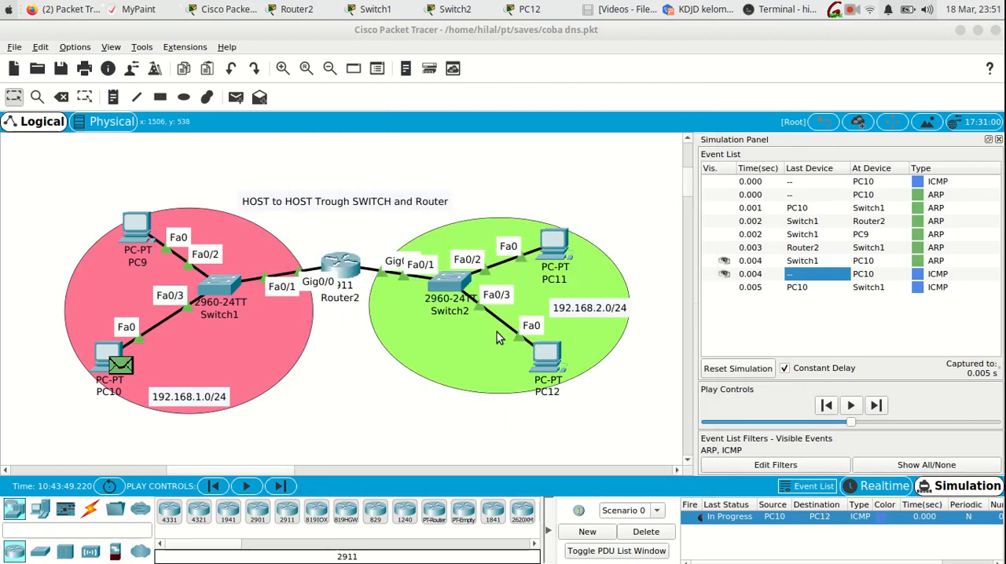
- Advance the simulation by one event and check the ICMP packet's layers at Switch1 again
{"action": "left_click", "coordinate": [281, 486]}
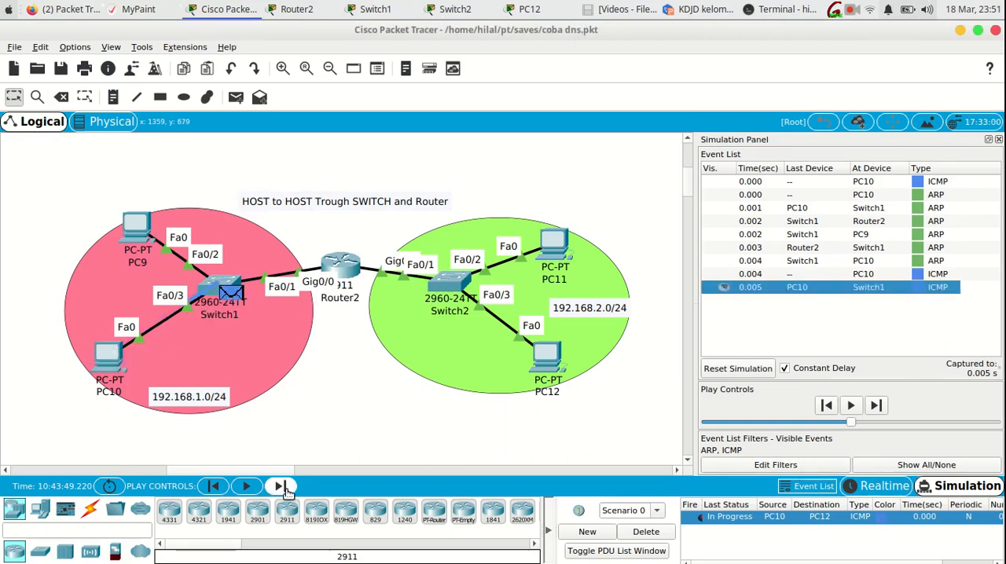
{"action": "left_click", "coordinate": [235, 294]}
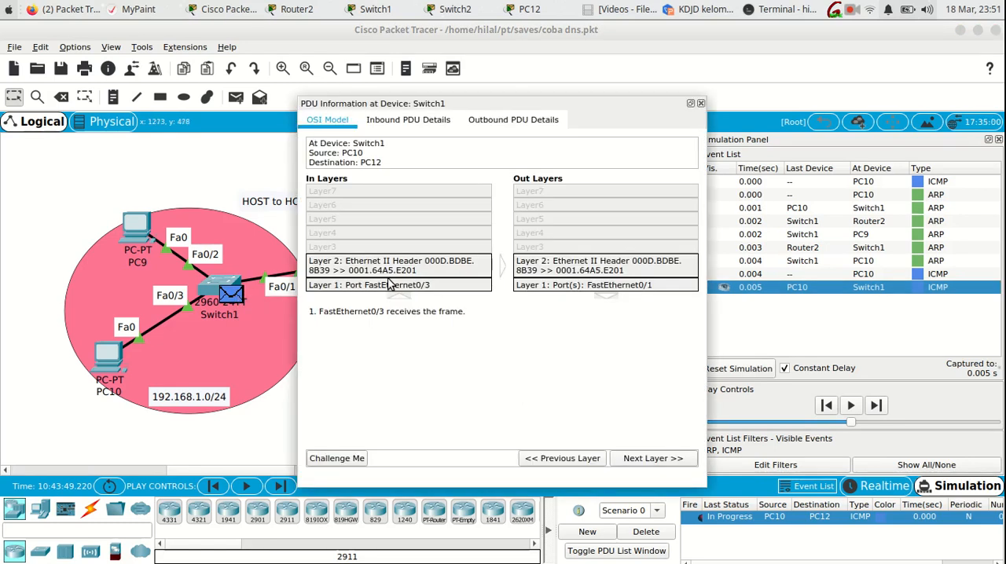
{"action": "left_click", "coordinate": [700, 104]}
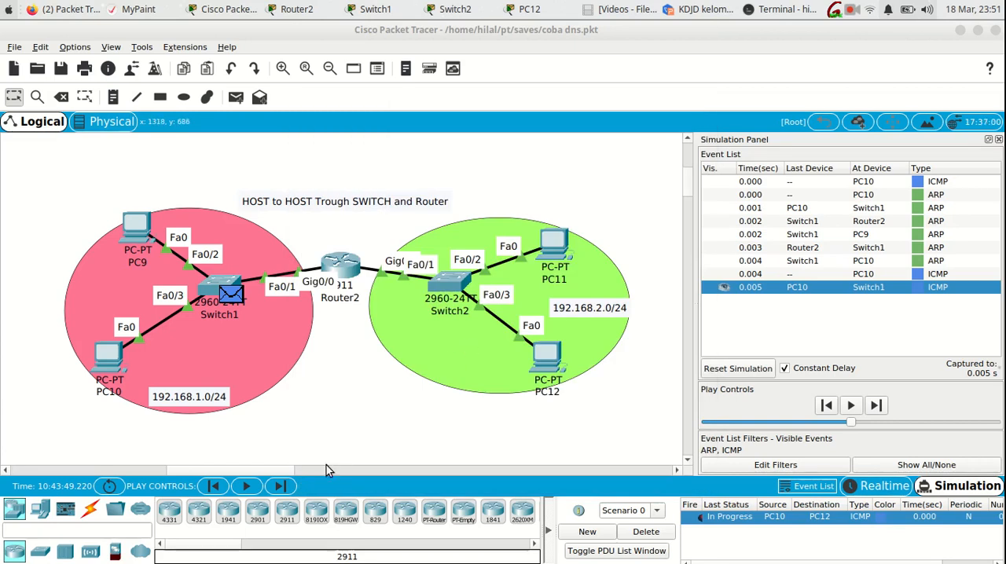
- Advance the simulation by one event and examine the held ICMP packet's inbound and outbound layers at Router2
{"action": "left_click", "coordinate": [281, 486]}
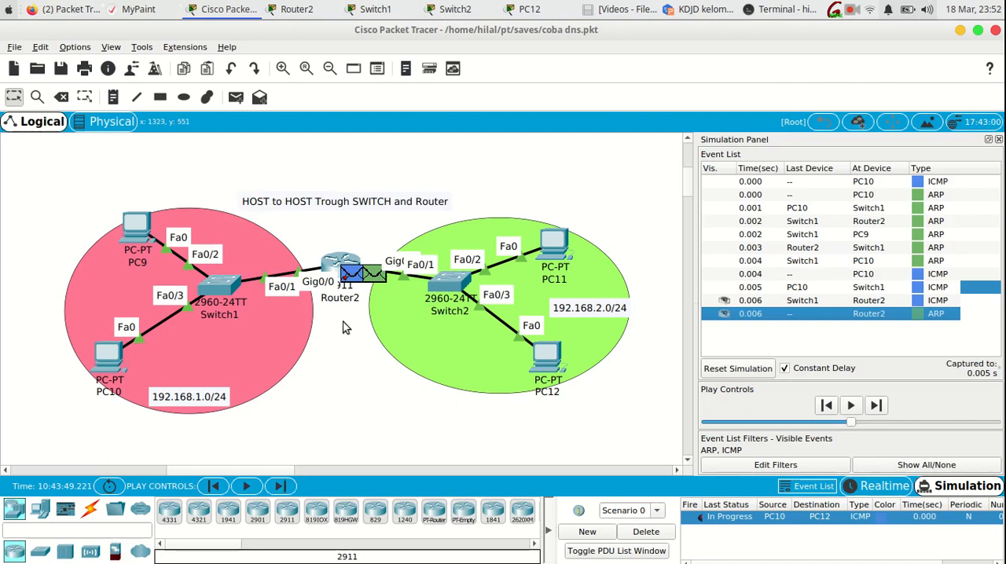
{"action": "mouse_move", "coordinate": [355, 280]}
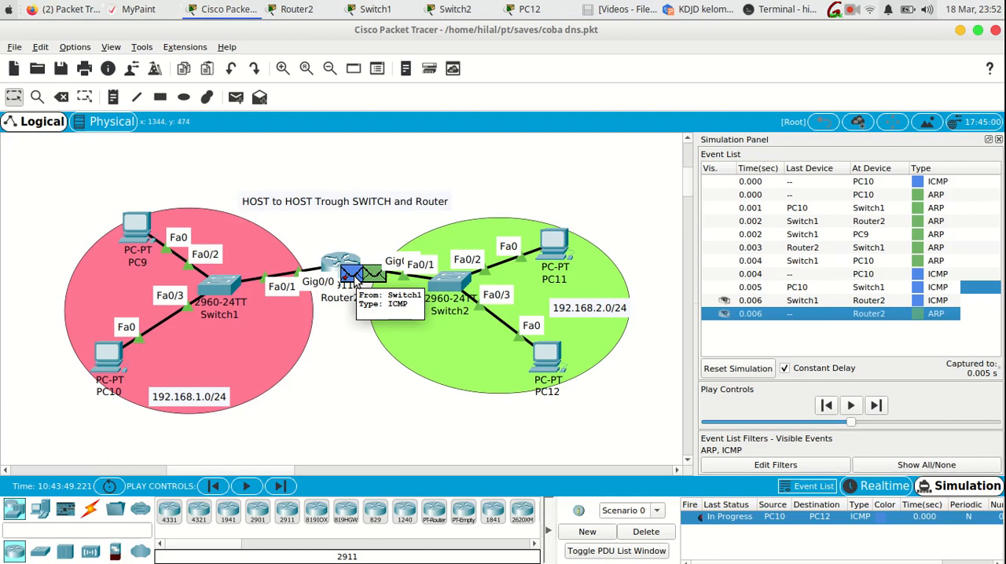
{"action": "left_click", "coordinate": [354, 282]}
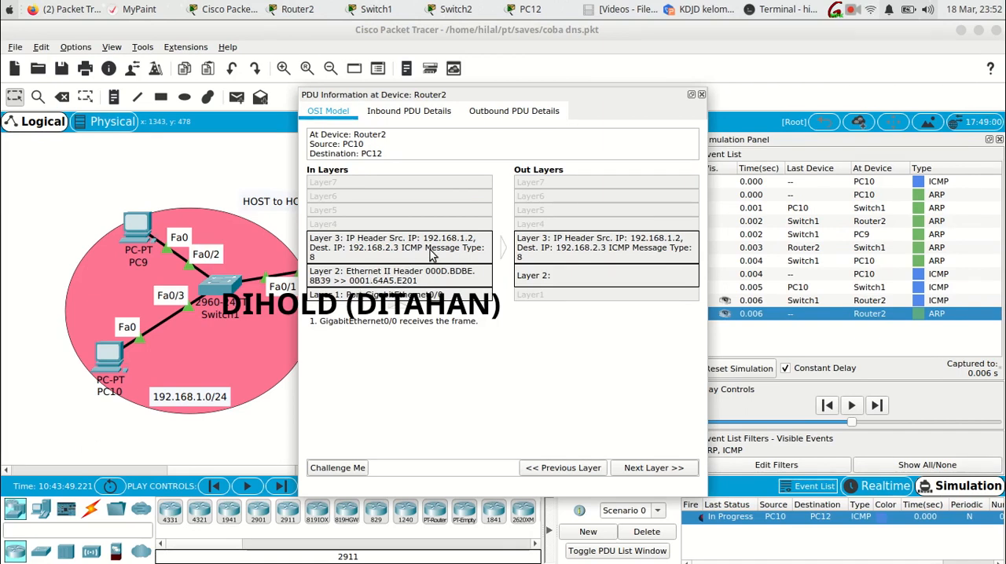
{"action": "left_click_drag", "start_coordinate": [473, 100], "coordinate": [528, 85]}
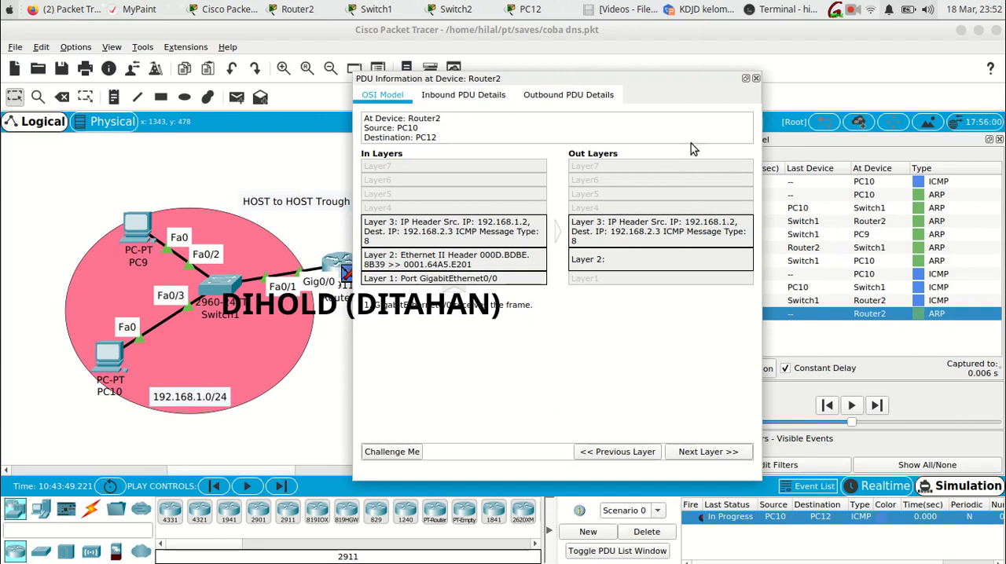
{"action": "left_click", "coordinate": [756, 79]}
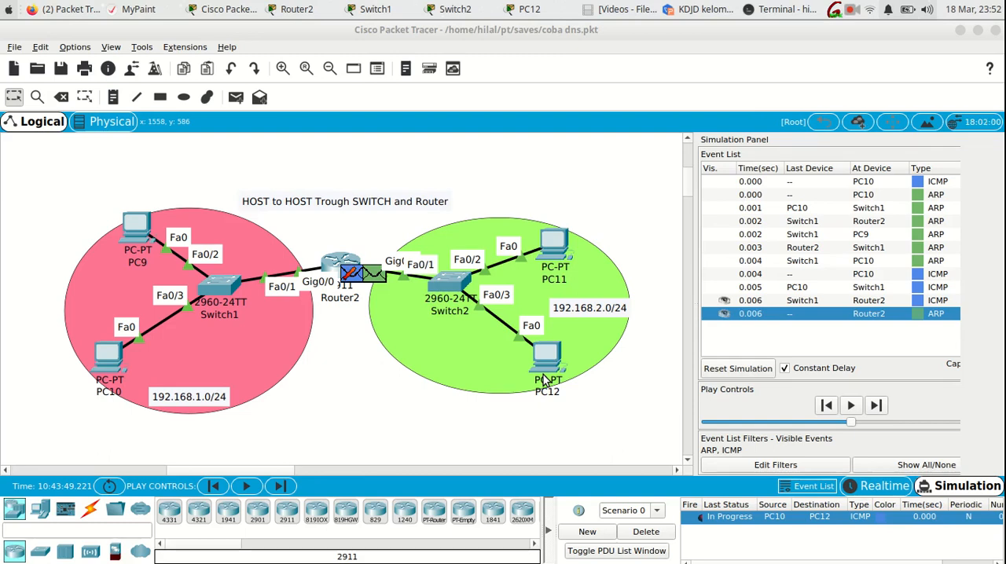
- Advance the simulation by one event, examine Router2's outbound ARP request with the topology uncovered, and highlight its target IP
{"action": "left_click", "coordinate": [285, 488]}
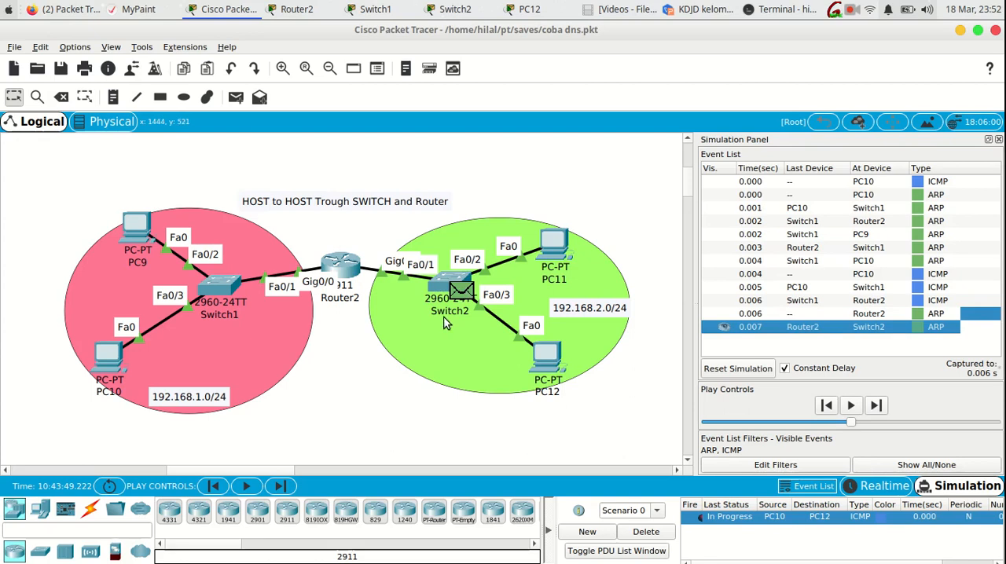
{"action": "left_click", "coordinate": [877, 314]}
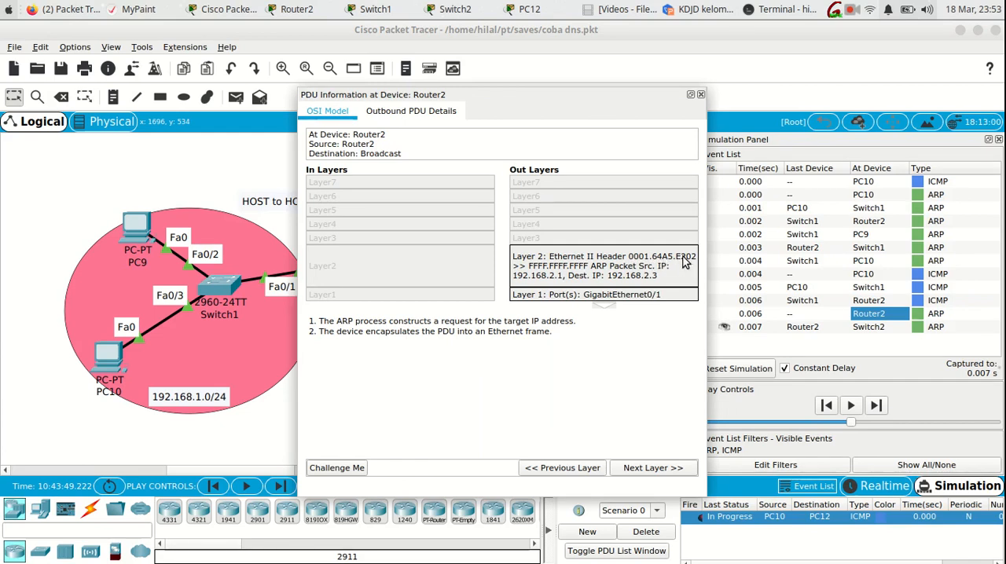
{"action": "left_click_drag", "start_coordinate": [602, 106], "coordinate": [835, 111]}
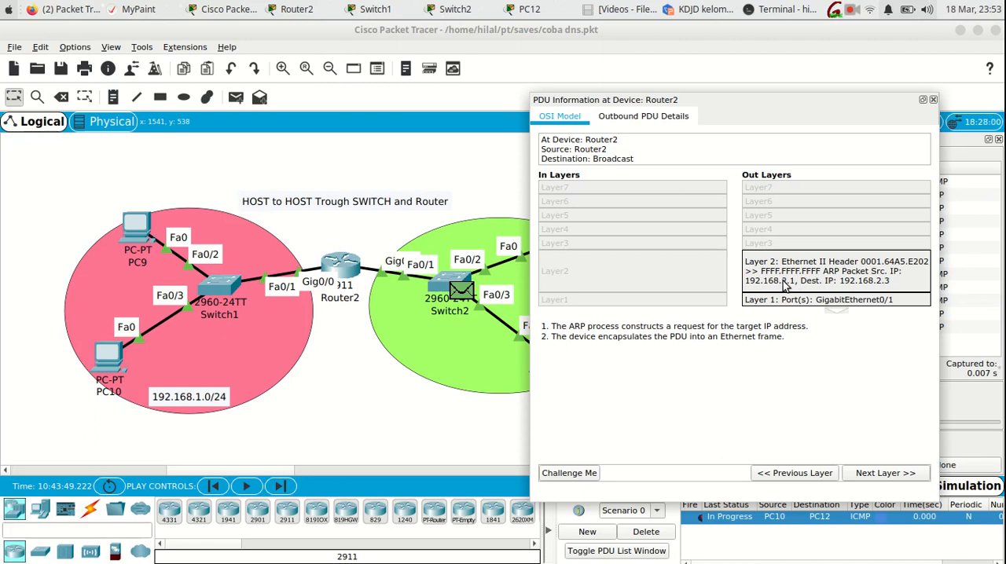
{"action": "left_click", "coordinate": [645, 117]}
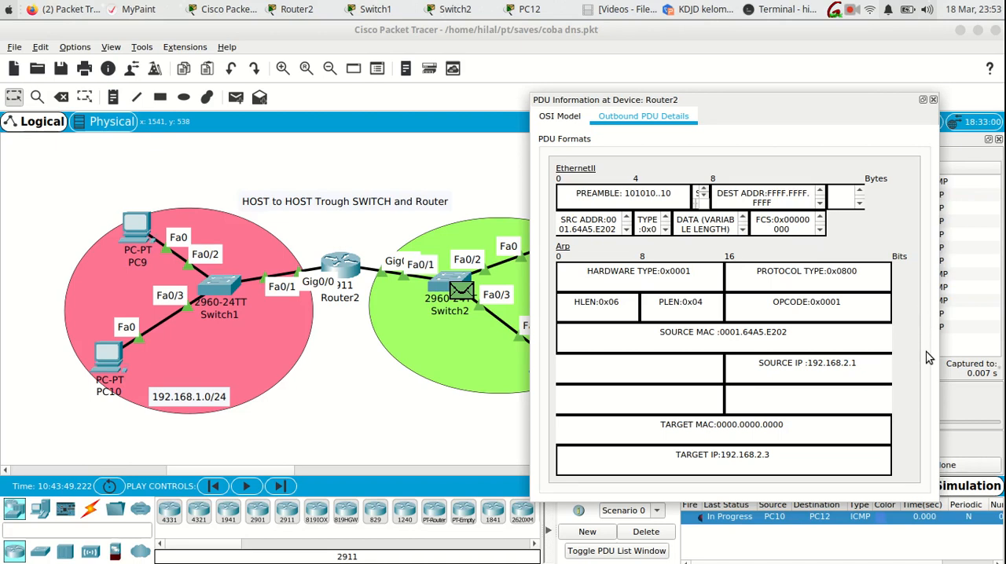
{"action": "left_click_drag", "start_coordinate": [773, 454], "coordinate": [682, 454]}
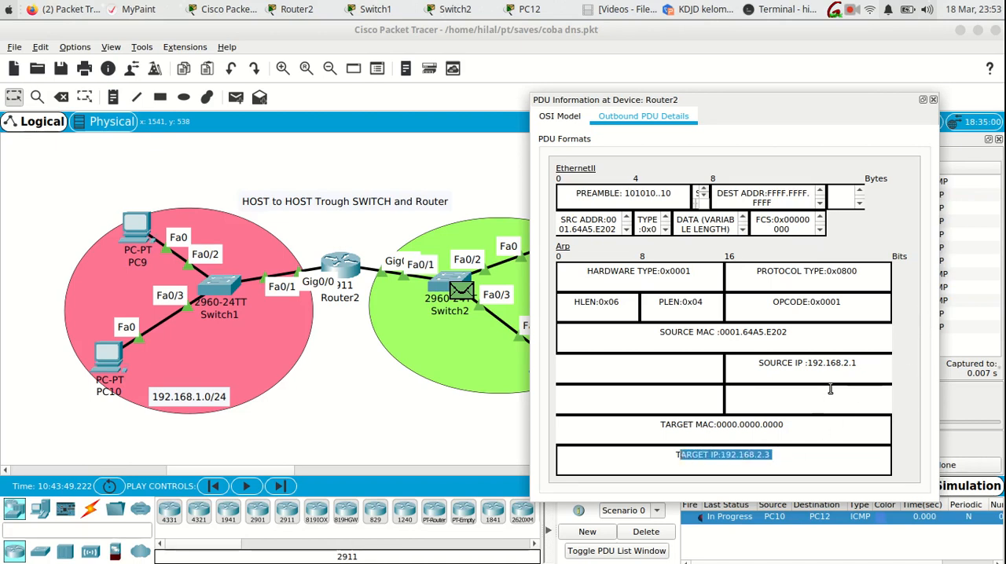
{"action": "left_click", "coordinate": [932, 100]}
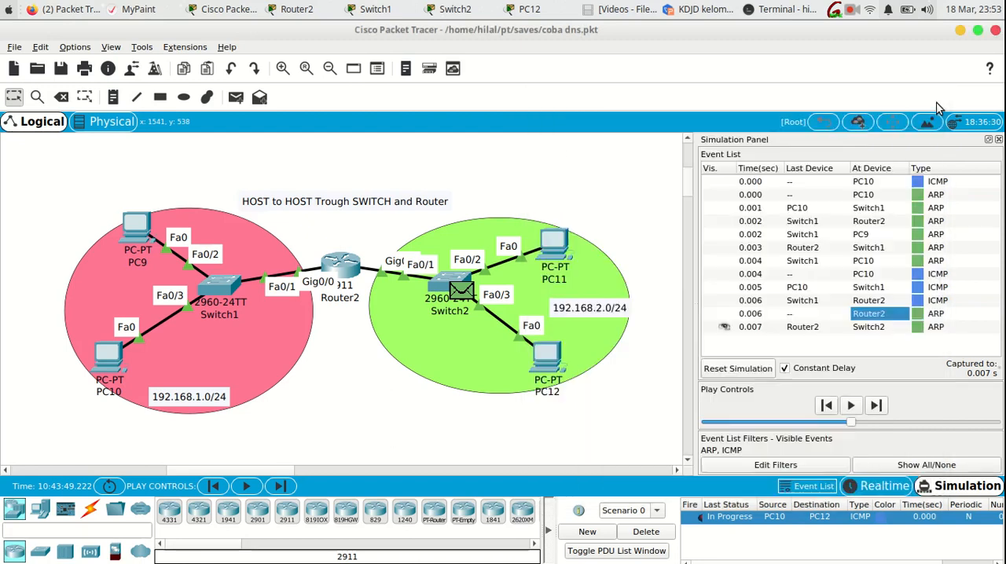
- Run sh mac-address-table on Switch2, highlight the Fa0/1 entry and its MAC address beside the topology, and return to the topology
{"action": "left_click", "coordinate": [435, 282]}
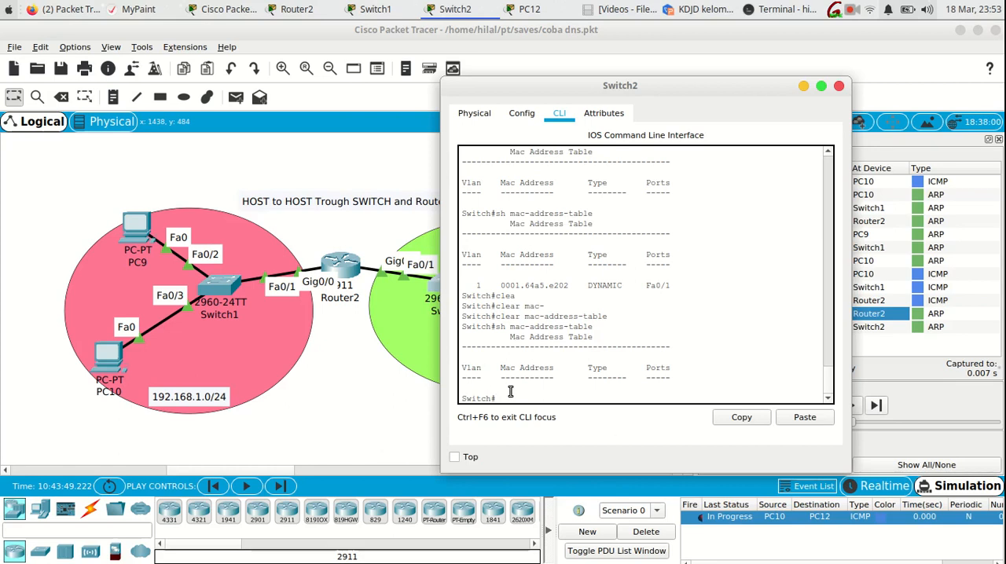
{"action": "key", "text": "Up"}
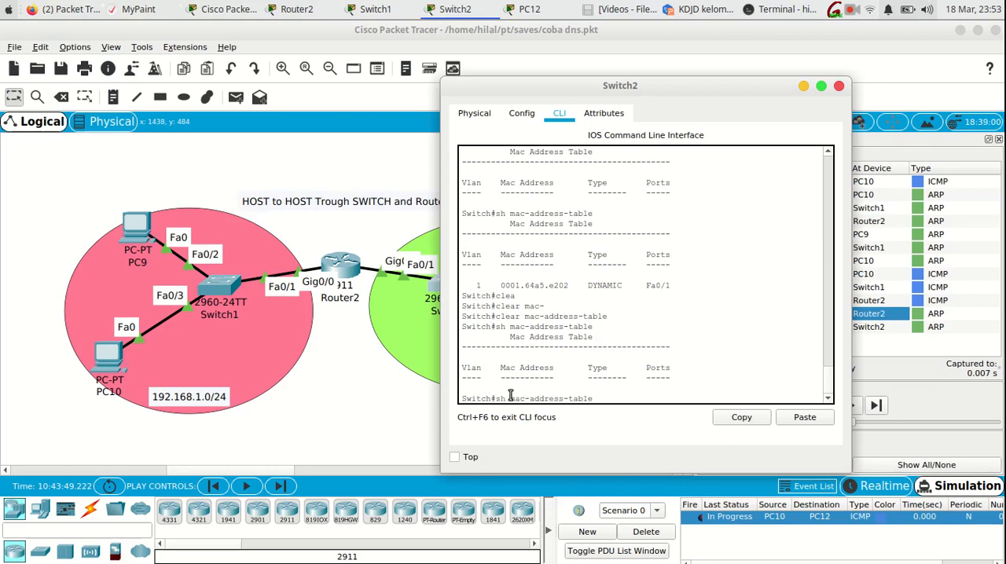
{"action": "key", "text": "Return"}
{"action": "left_click_drag", "start_coordinate": [672, 388], "coordinate": [463, 376]}
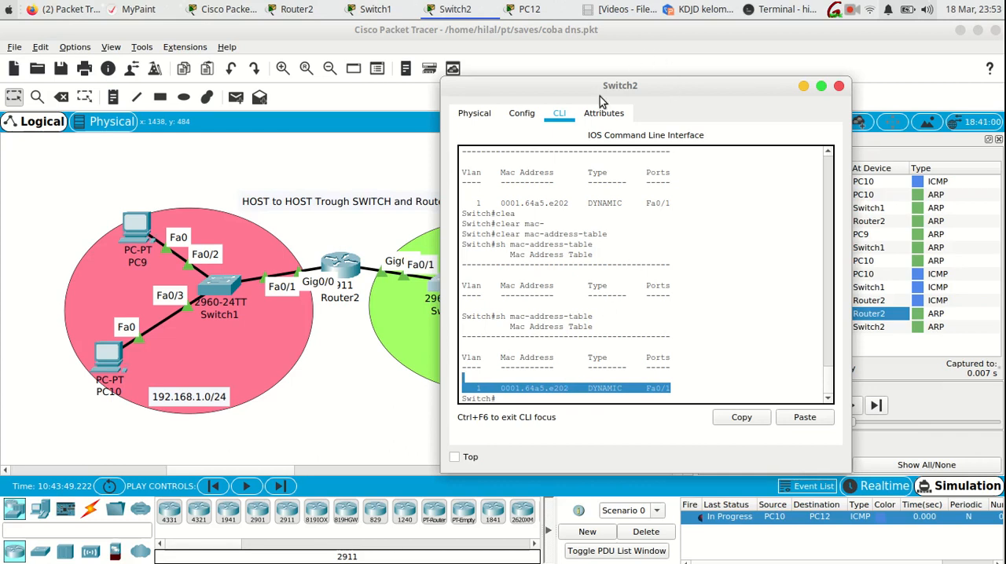
{"action": "left_click_drag", "start_coordinate": [599, 87], "coordinate": [709, 60]}
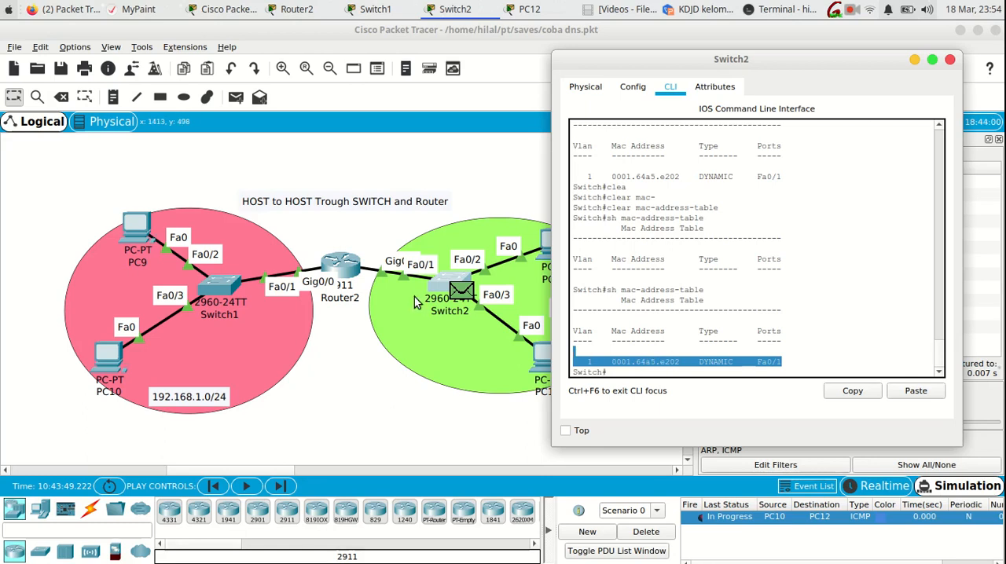
{"action": "left_click_drag", "start_coordinate": [682, 362], "coordinate": [616, 362]}
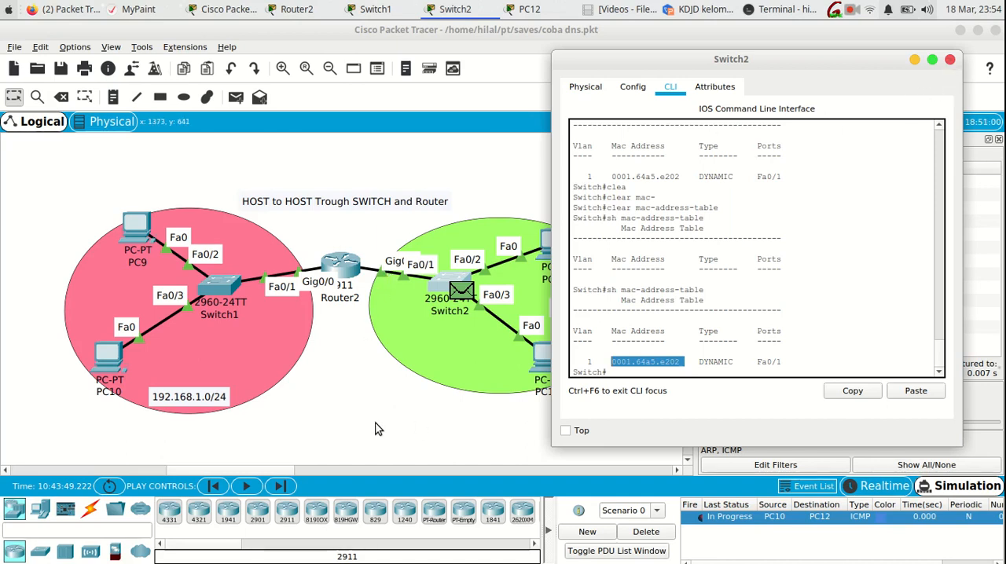
{"action": "left_click", "coordinate": [392, 402]}
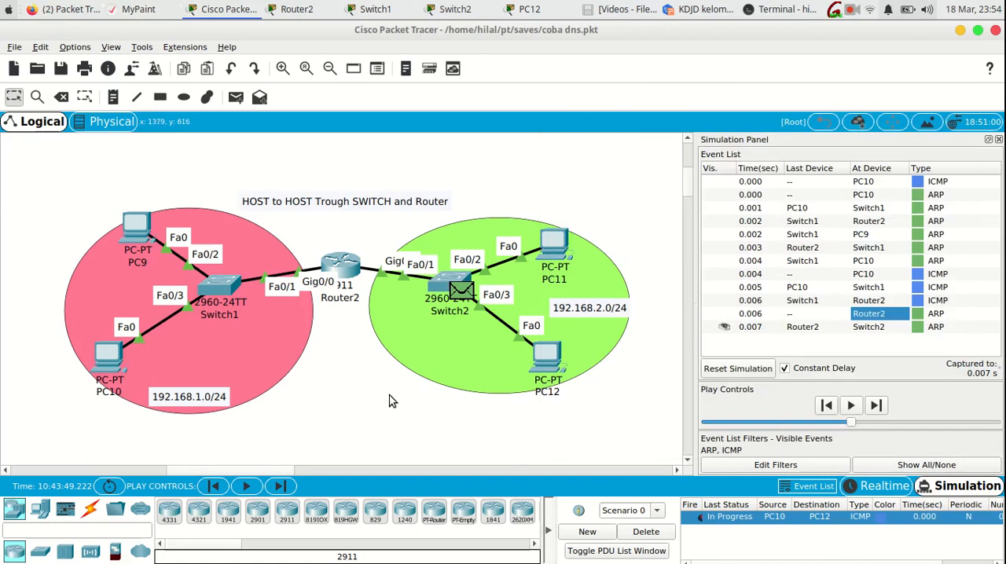
- Advance the simulation by one event and examine the ARP packet's inbound and outbound layers at PC12 beside the topology
{"action": "left_click", "coordinate": [288, 487]}
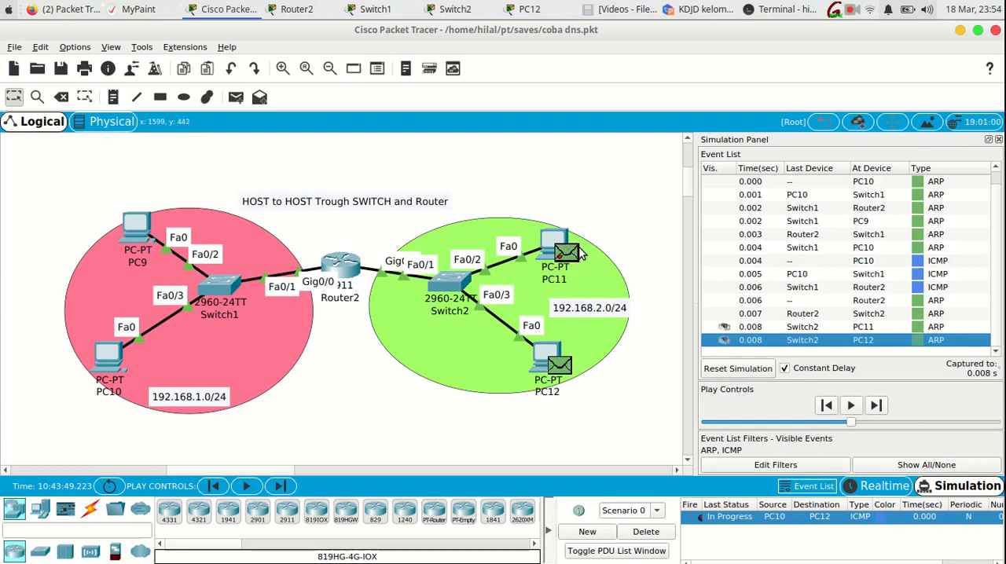
{"action": "left_click", "coordinate": [560, 367]}
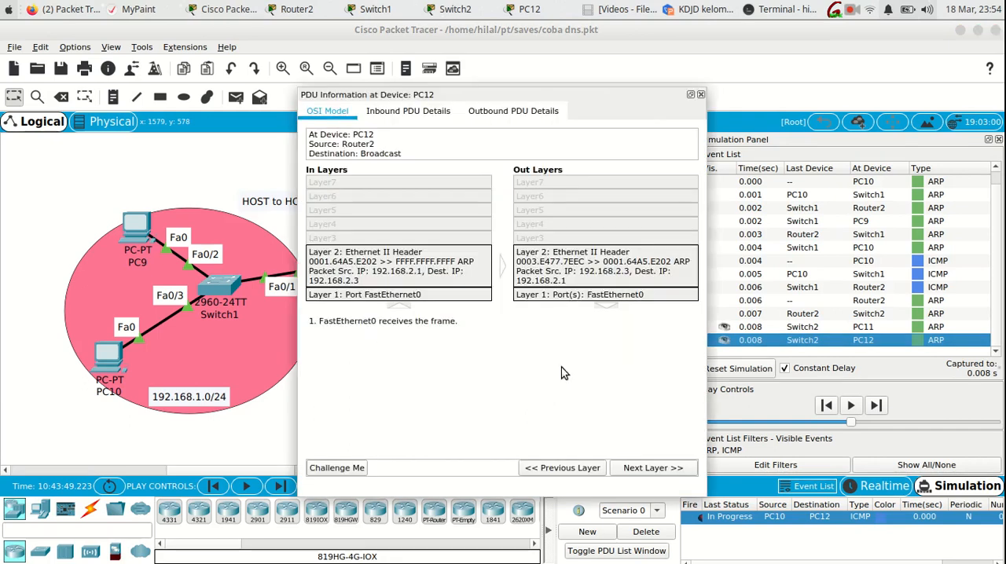
{"action": "left_click", "coordinate": [700, 94]}
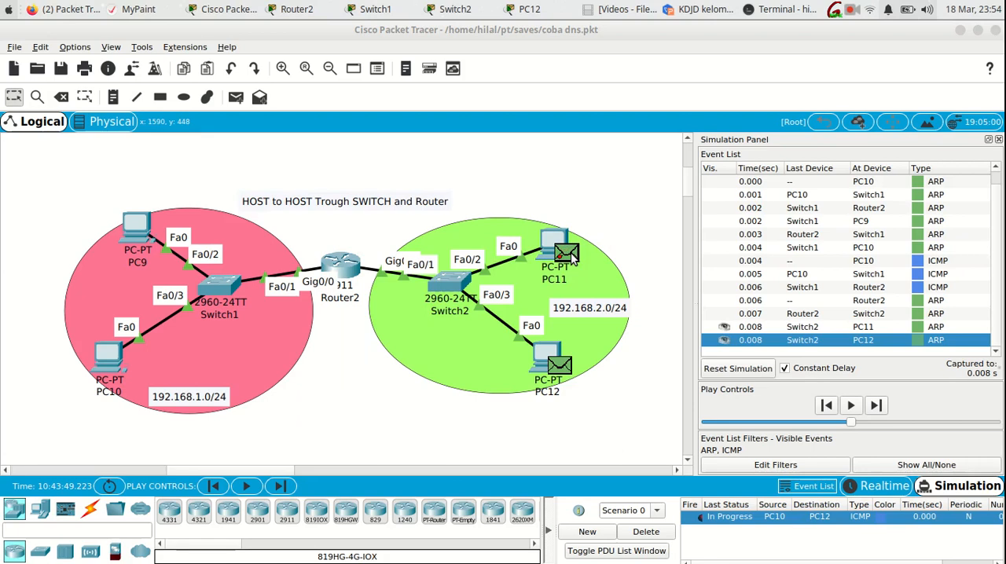
{"action": "left_click", "coordinate": [560, 366]}
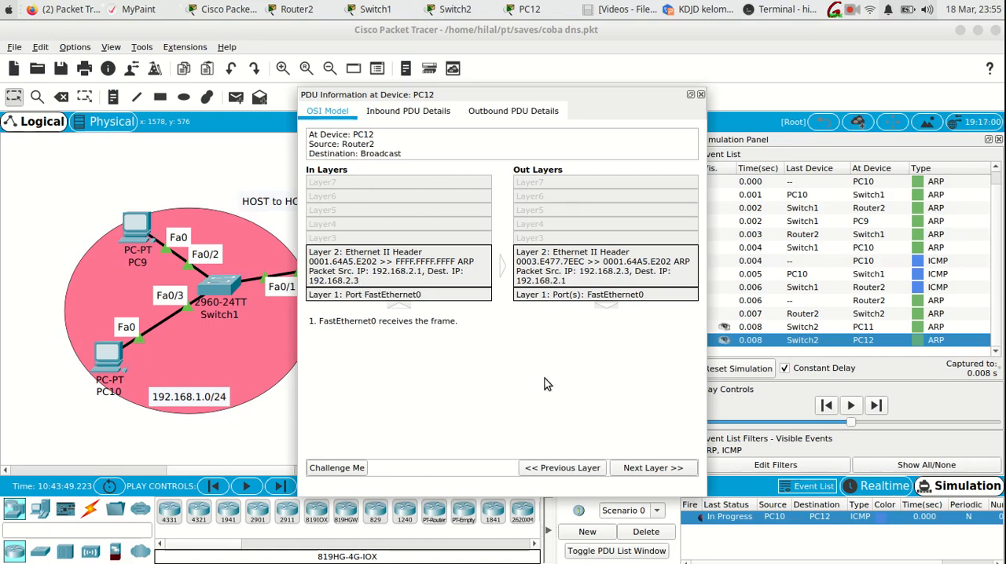
{"action": "left_click_drag", "start_coordinate": [574, 99], "coordinate": [339, 125]}
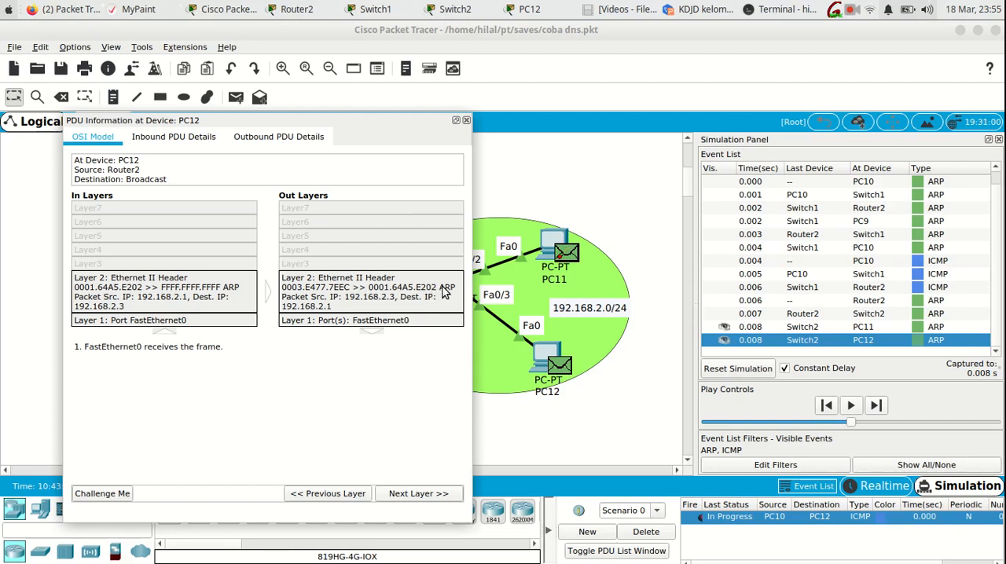
{"action": "left_click_drag", "start_coordinate": [347, 119], "coordinate": [200, 113]}
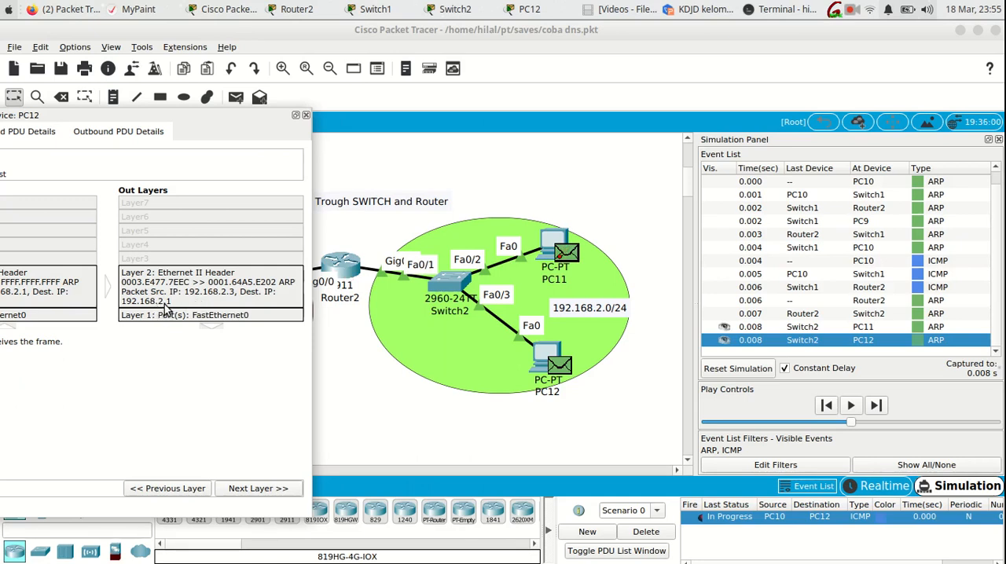
{"action": "left_click", "coordinate": [306, 115]}
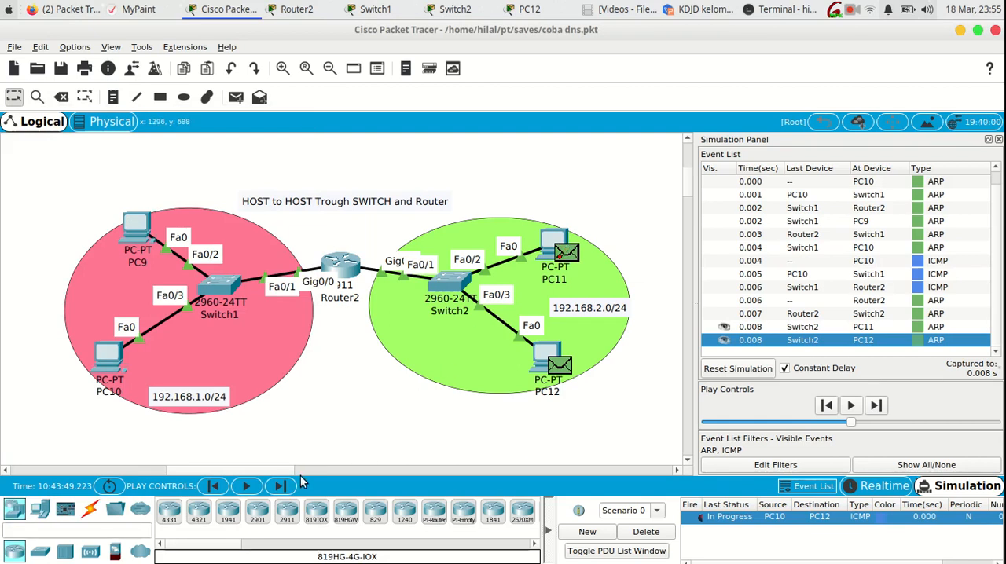
- Advance the simulation by one event, run sh mac-address-table on Switch2, and highlight the Fa0/3 entry and its MAC address
{"action": "left_click", "coordinate": [283, 486]}
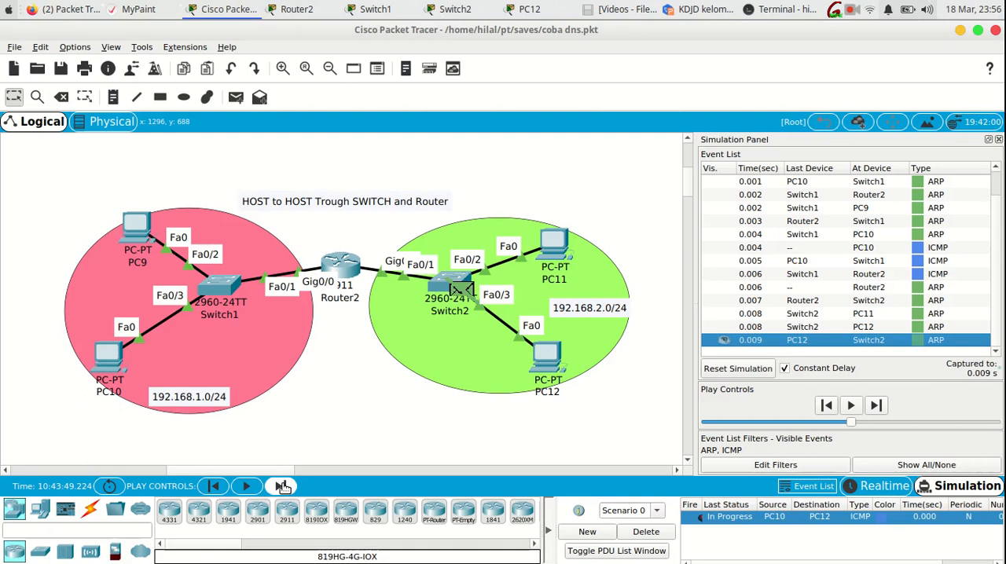
{"action": "left_click", "coordinate": [436, 291]}
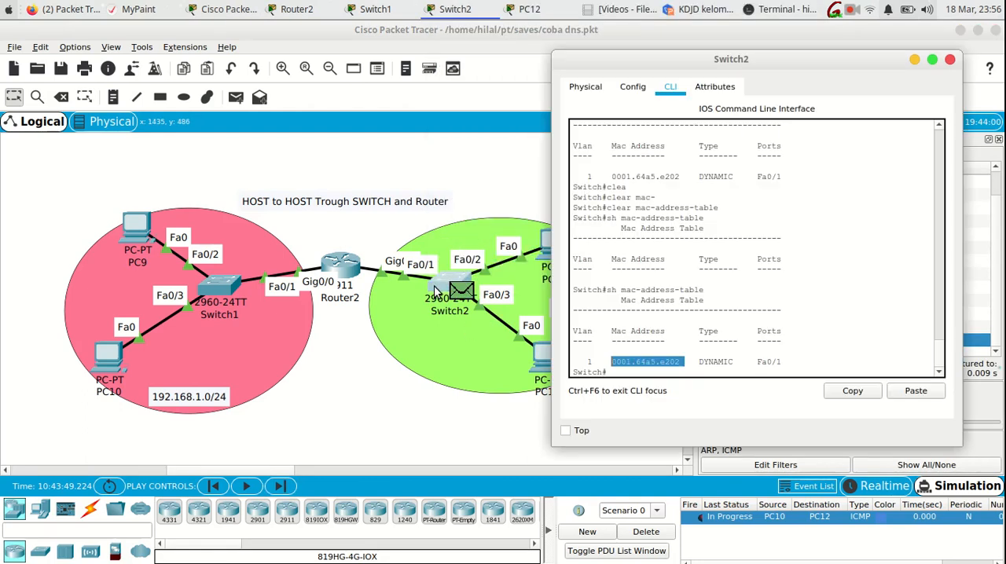
{"action": "left_click", "coordinate": [616, 371]}
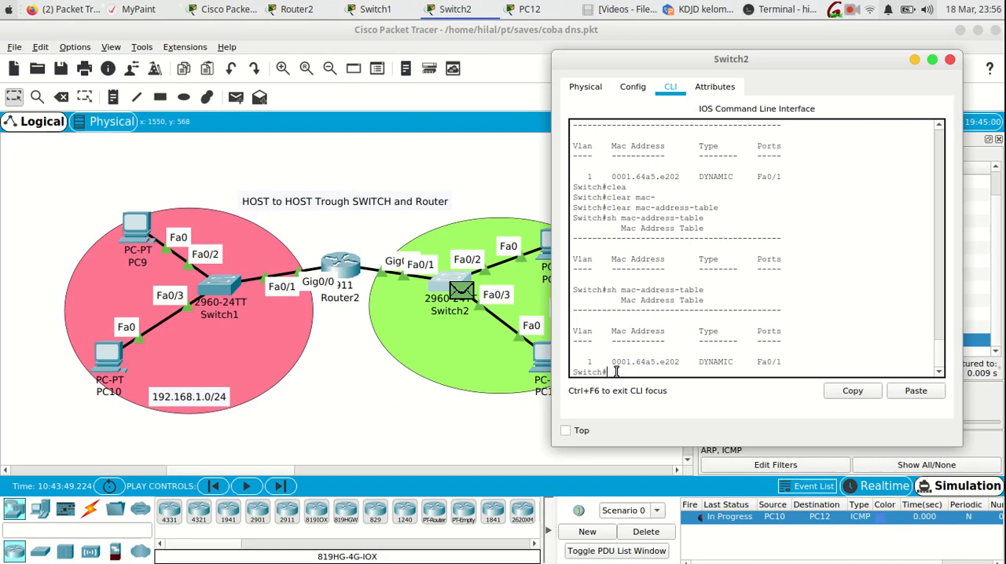
{"action": "key", "text": "Up"}
{"action": "key", "text": "Return"}
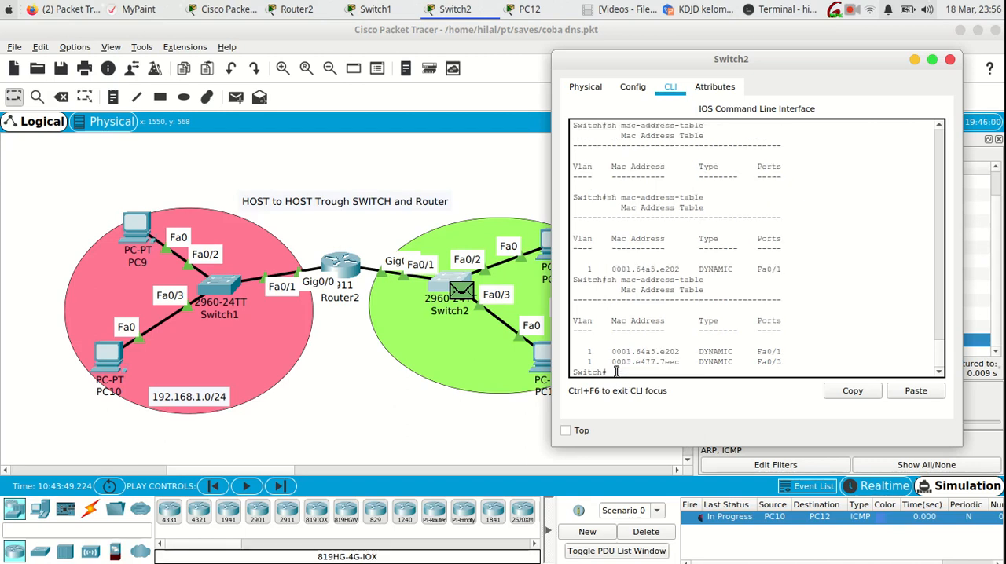
{"action": "left_click_drag", "start_coordinate": [783, 363], "coordinate": [611, 362]}
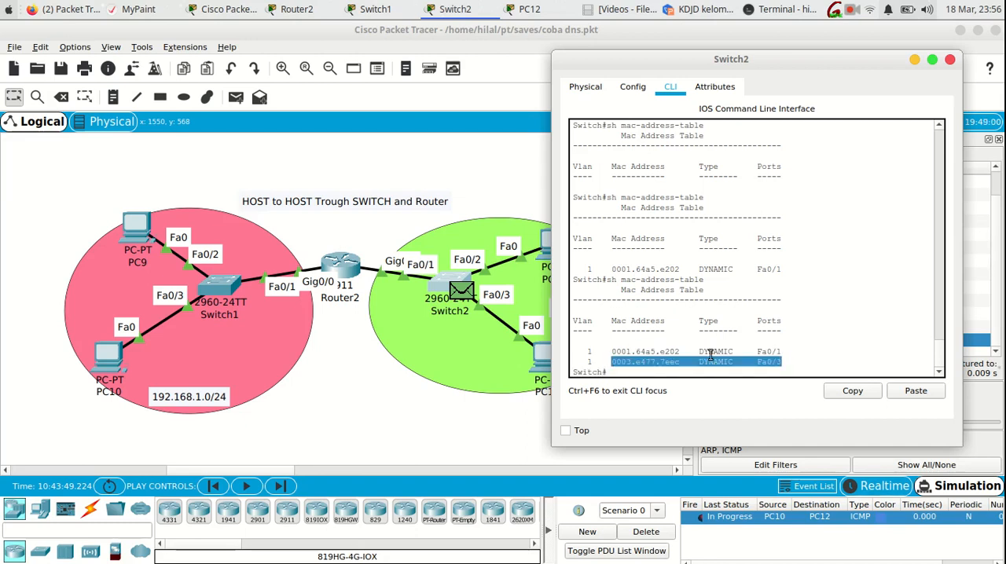
{"action": "left_click_drag", "start_coordinate": [681, 361], "coordinate": [608, 360]}
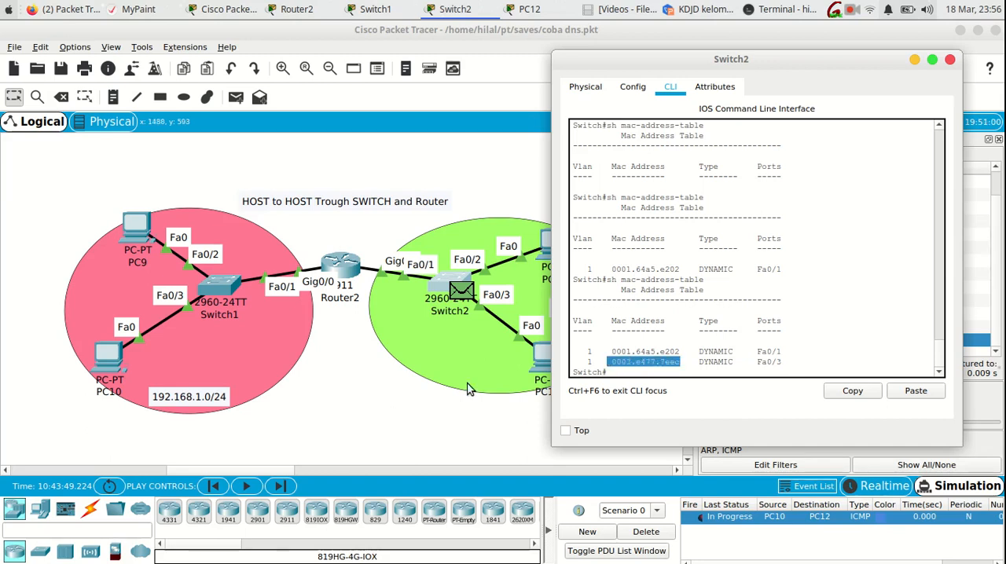
{"action": "left_click", "coordinate": [365, 460]}
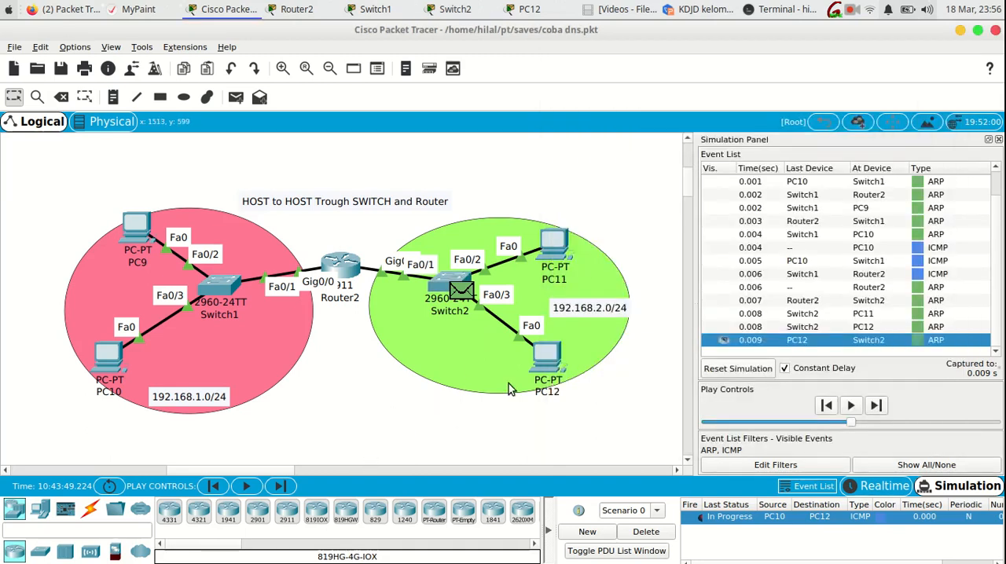
- Check PC12's FastEthernet0 configuration and highlight its MAC address, with the switches and router uncovered
{"action": "left_click", "coordinate": [544, 361]}
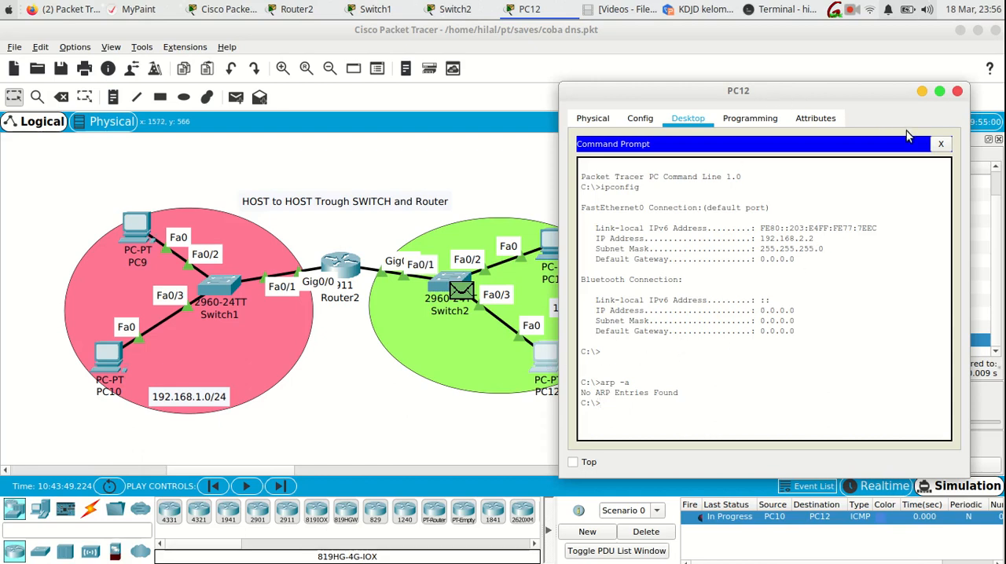
{"action": "left_click", "coordinate": [940, 144]}
{"action": "left_click", "coordinate": [639, 118]}
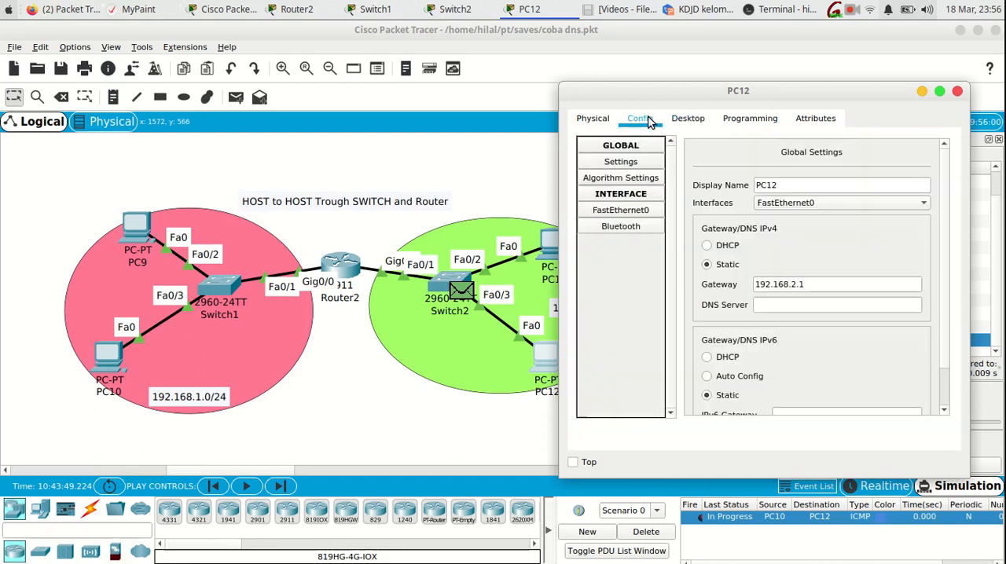
{"action": "left_click", "coordinate": [629, 212]}
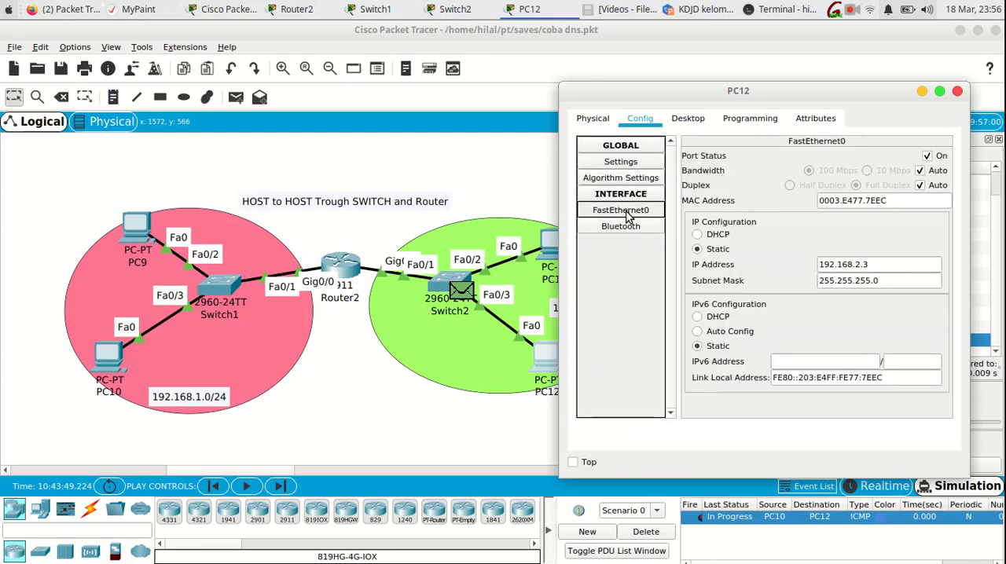
{"action": "left_click_drag", "start_coordinate": [896, 201], "coordinate": [817, 202]}
{"action": "left_click_drag", "start_coordinate": [797, 99], "coordinate": [733, 98]}
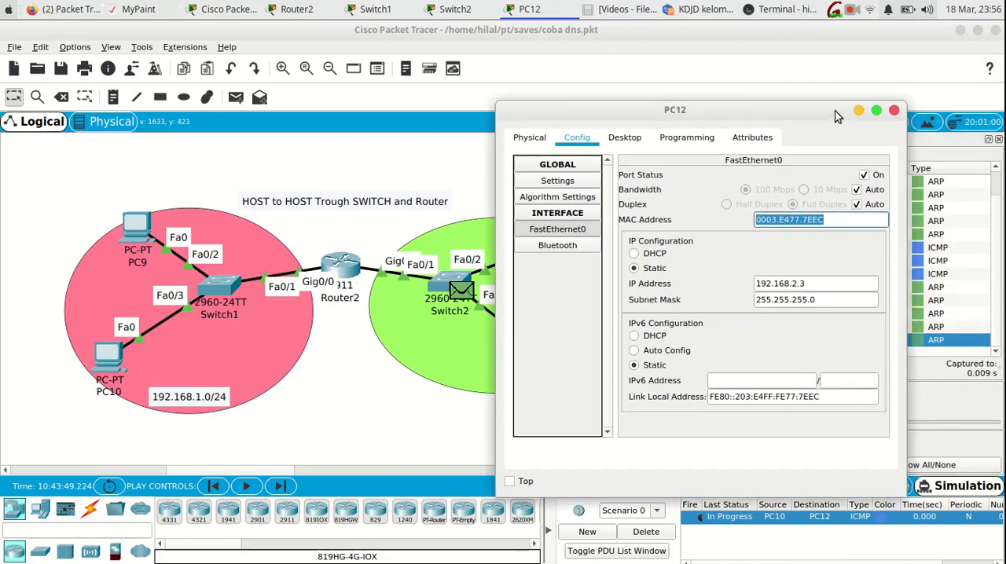
{"action": "left_click", "coordinate": [897, 108]}
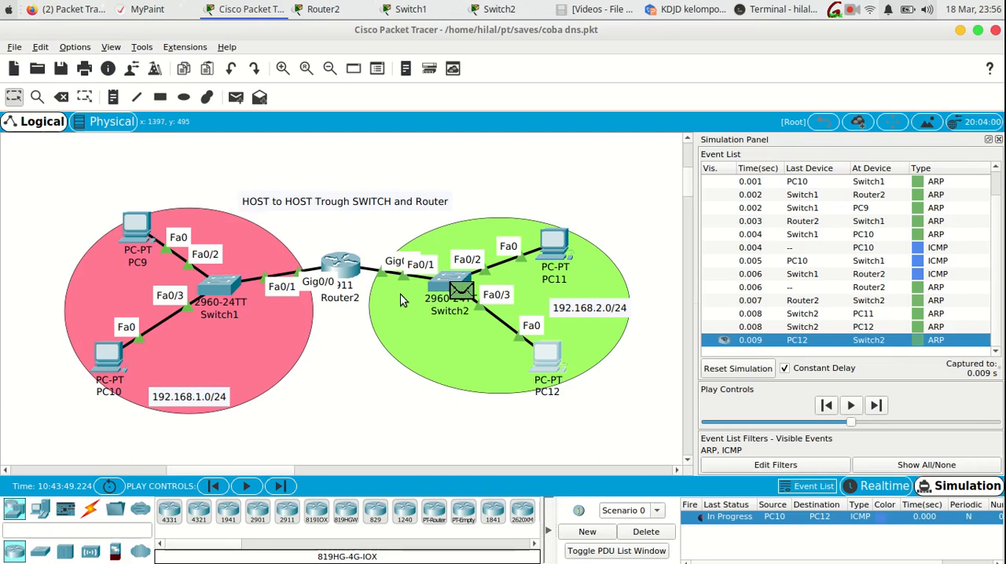
- Advance the simulation by one event and highlight PC12's FastEthernet0 MAC address again
{"action": "left_click", "coordinate": [286, 487]}
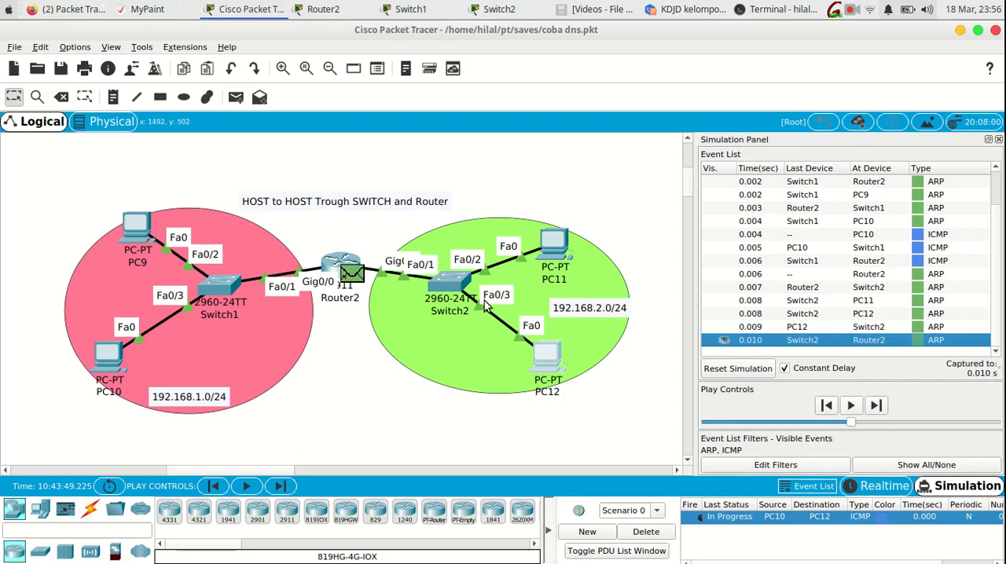
{"action": "mouse_move", "coordinate": [540, 356]}
{"action": "left_click", "coordinate": [542, 353]}
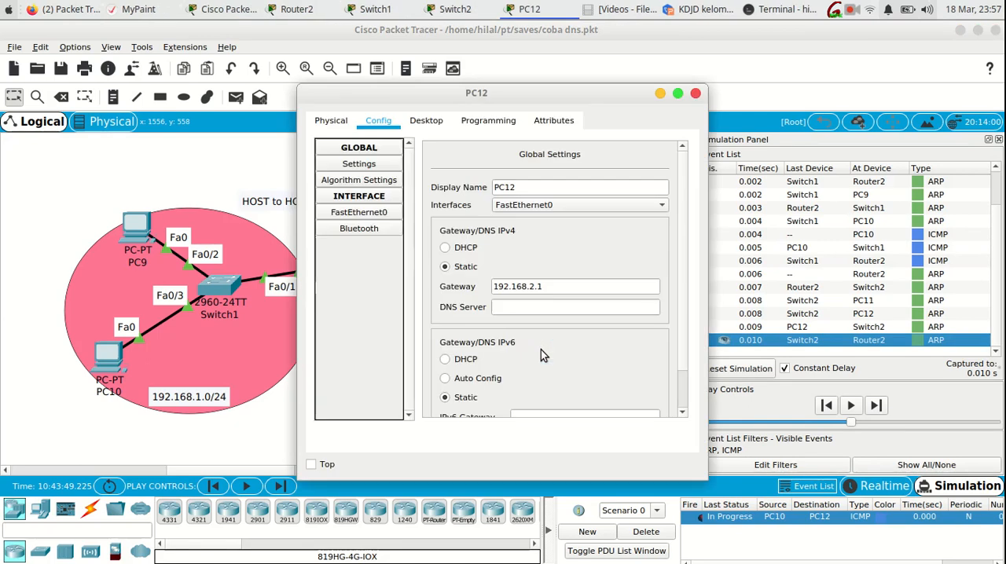
{"action": "left_click", "coordinate": [358, 212]}
{"action": "left_click_drag", "start_coordinate": [642, 203], "coordinate": [515, 203]}
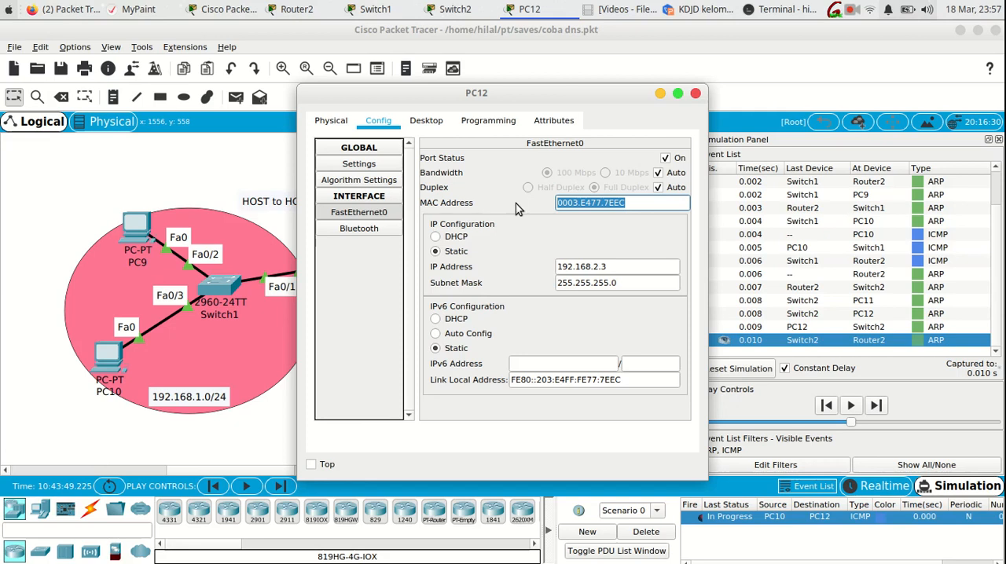
{"action": "left_click", "coordinate": [696, 94]}
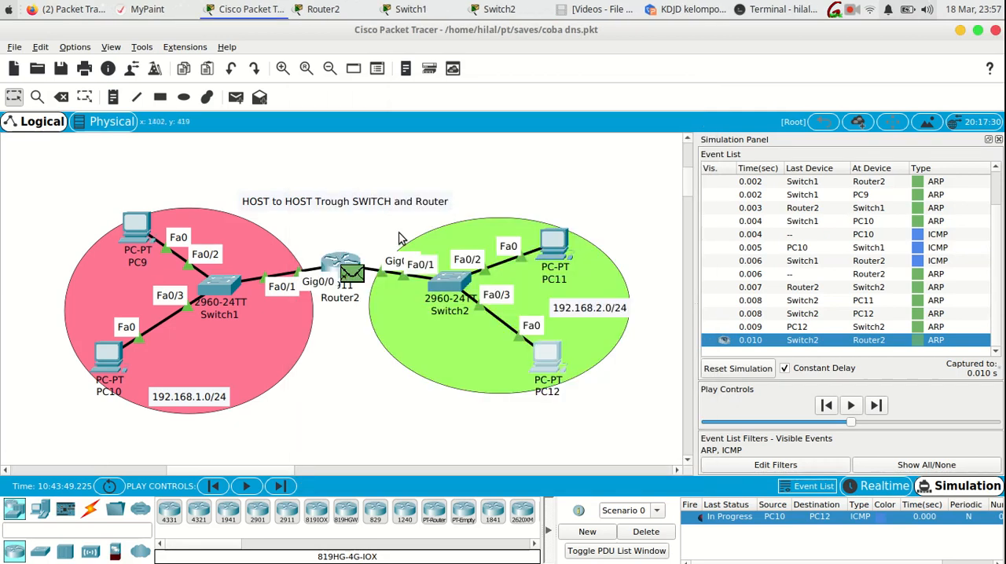
- Leave global configuration mode on Router2's command line with exit
{"action": "left_click", "coordinate": [330, 268]}
{"action": "left_click", "coordinate": [574, 417]}
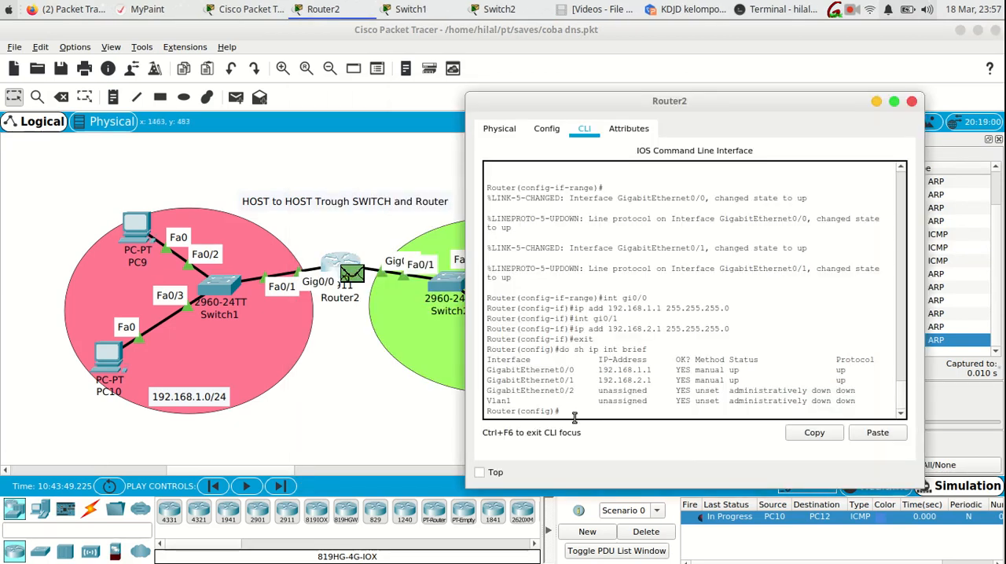
{"action": "type", "text": "sh"}
{"action": "key", "text": "BackSpace"}
{"action": "key", "text": "BackSpace"}
{"action": "type", "text": "exit"}
{"action": "key", "text": "Return"}
- Run sh arp on Router2, highlight the 192.168.2.3 entry with its hardware address, and return to the topology
{"action": "type", "text": "d"}
{"action": "key", "text": "BackSpace"}
{"action": "type", "text": "sh arp"}
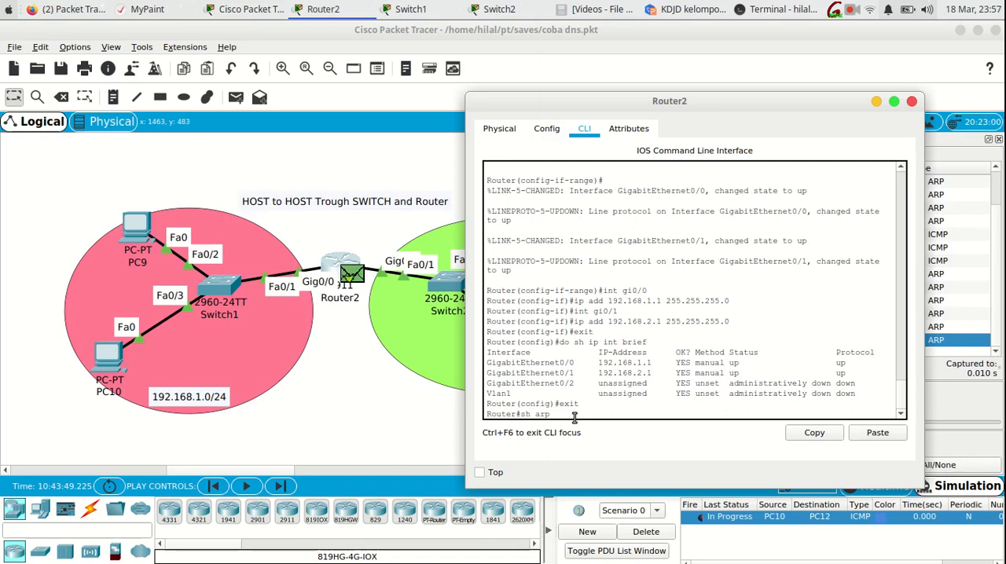
{"action": "key", "text": "Return"}
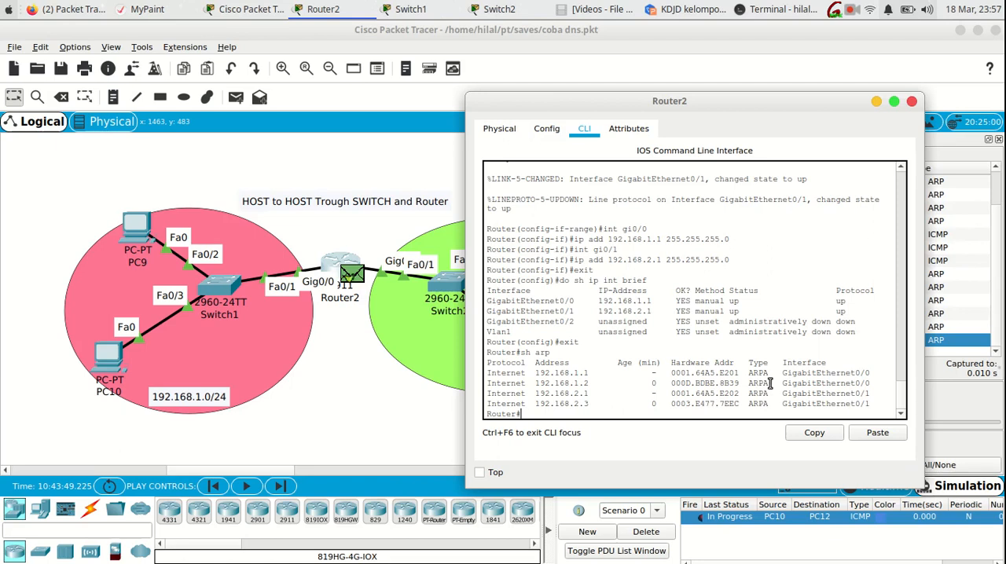
{"action": "left_click_drag", "start_coordinate": [795, 363], "coordinate": [640, 363]}
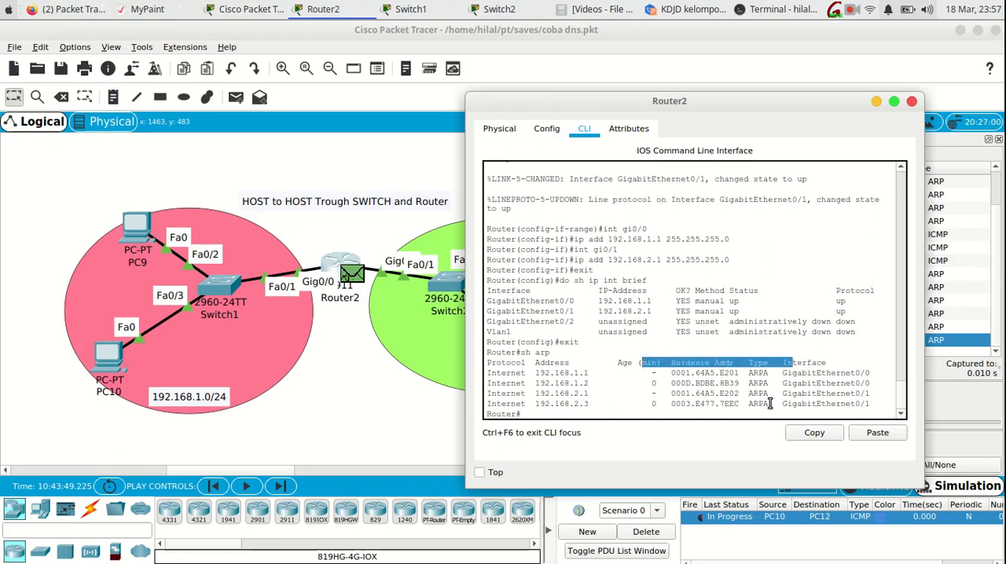
{"action": "left_click_drag", "start_coordinate": [744, 404], "coordinate": [491, 403]}
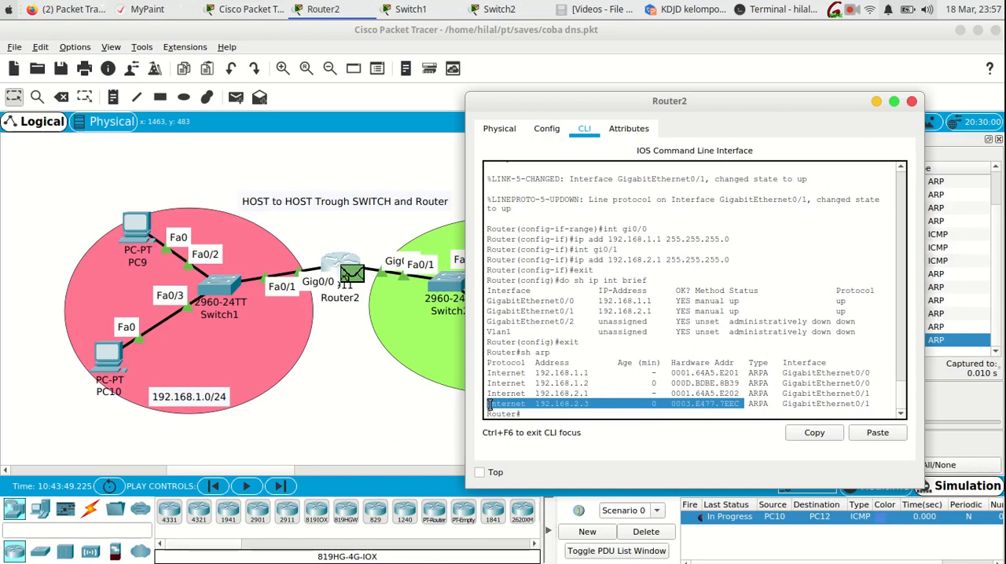
{"action": "left_click", "coordinate": [354, 385]}
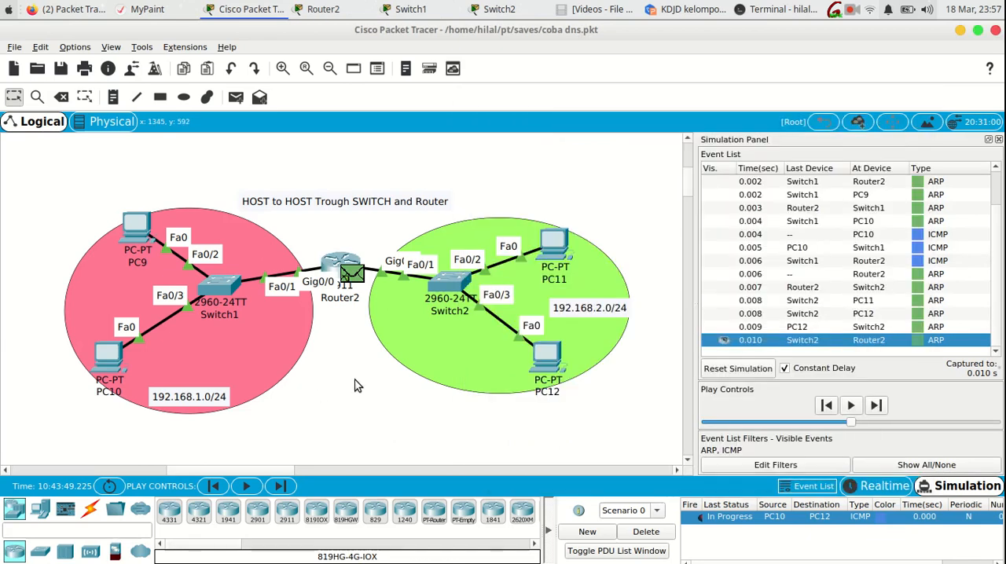
- Run arp -a in PC12's Command Prompt and view the ARP table beside the uncovered topology
{"action": "left_click", "coordinate": [550, 358]}
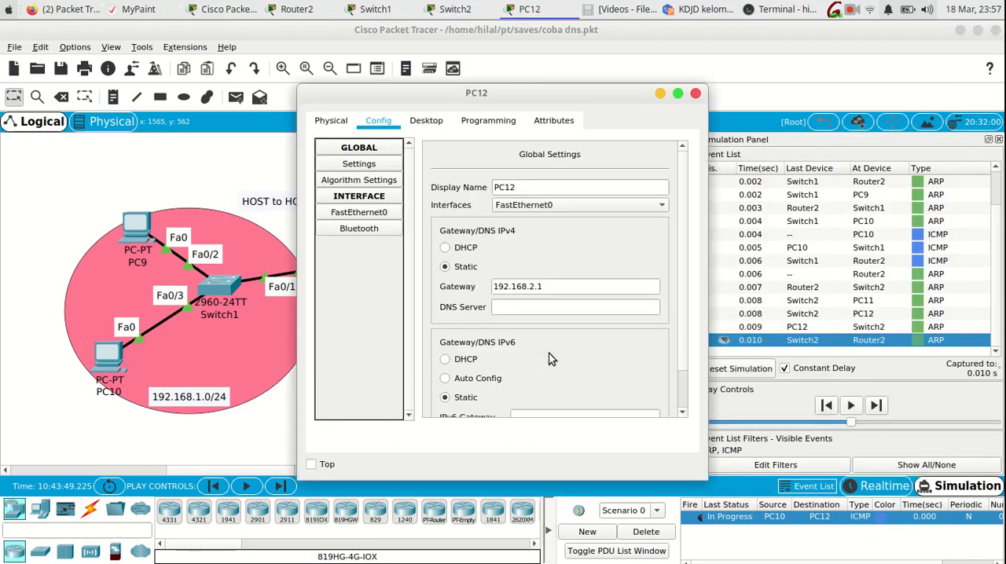
{"action": "left_click", "coordinate": [424, 122]}
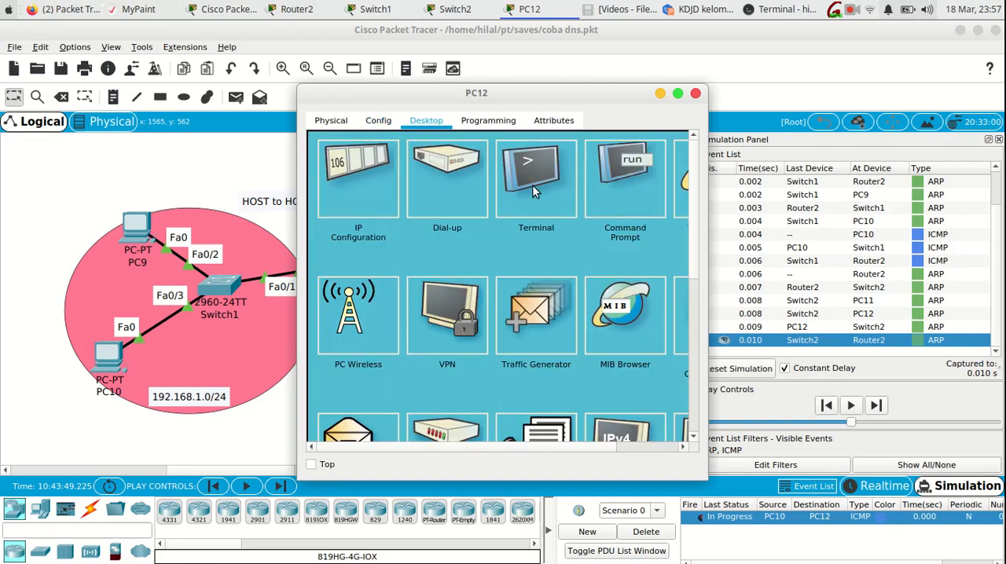
{"action": "left_click", "coordinate": [620, 192]}
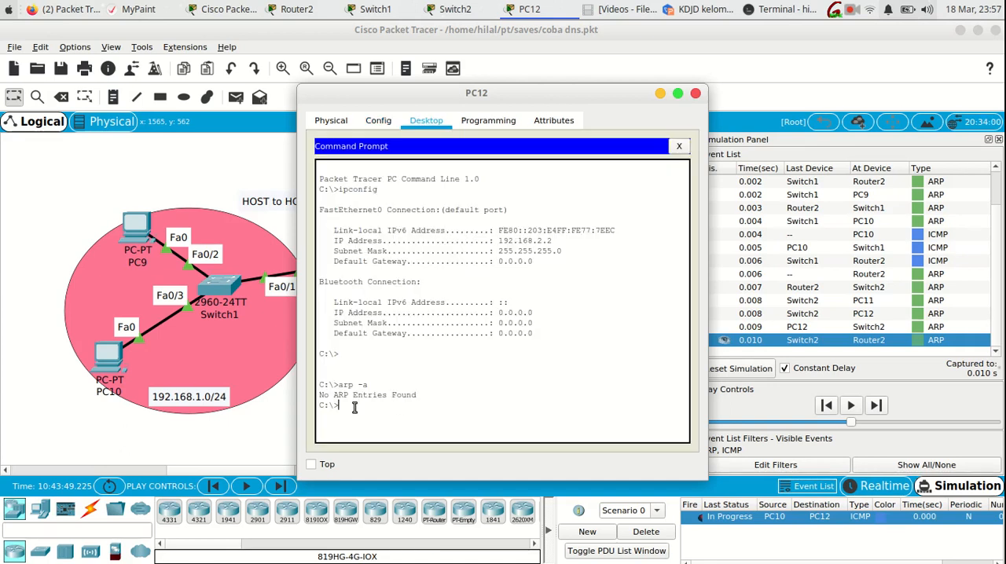
{"action": "type", "text": "arp -a"}
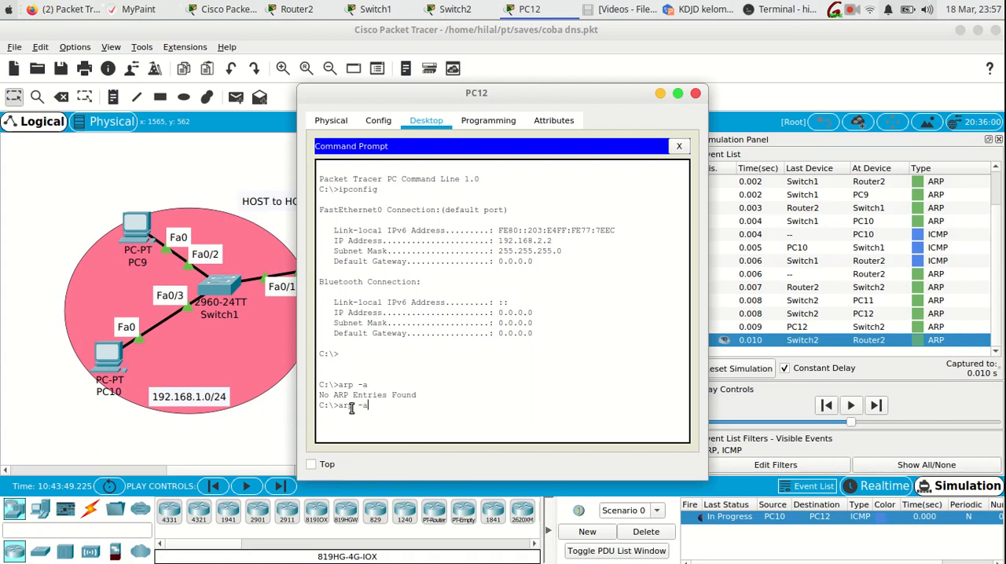
{"action": "key", "text": "Return"}
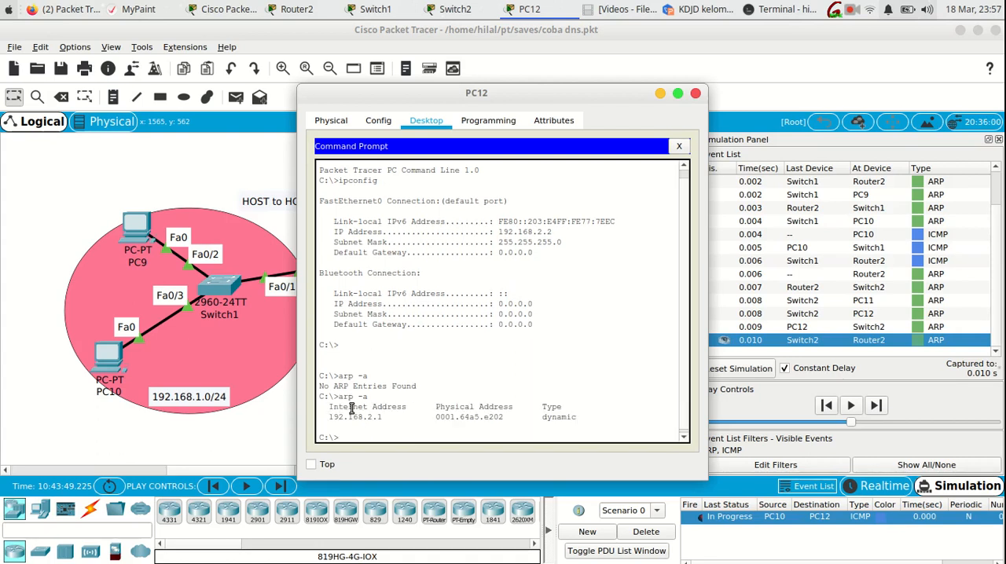
{"action": "left_click_drag", "start_coordinate": [534, 97], "coordinate": [845, 69]}
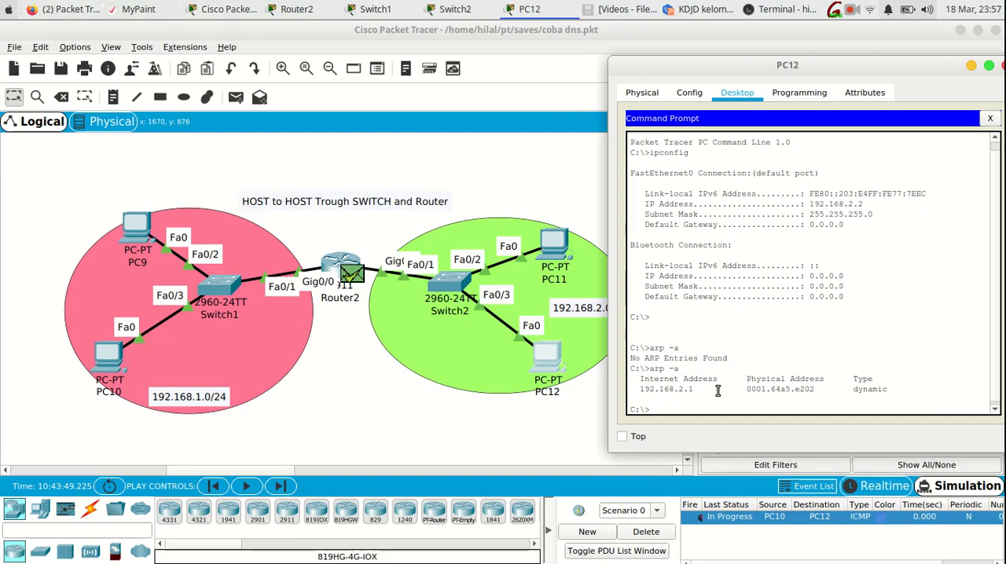
- Highlight the ARP entry in PC12's Command Prompt, return to the topology, and capture the simulation forward once
{"action": "left_click_drag", "start_coordinate": [892, 390], "coordinate": [604, 385]}
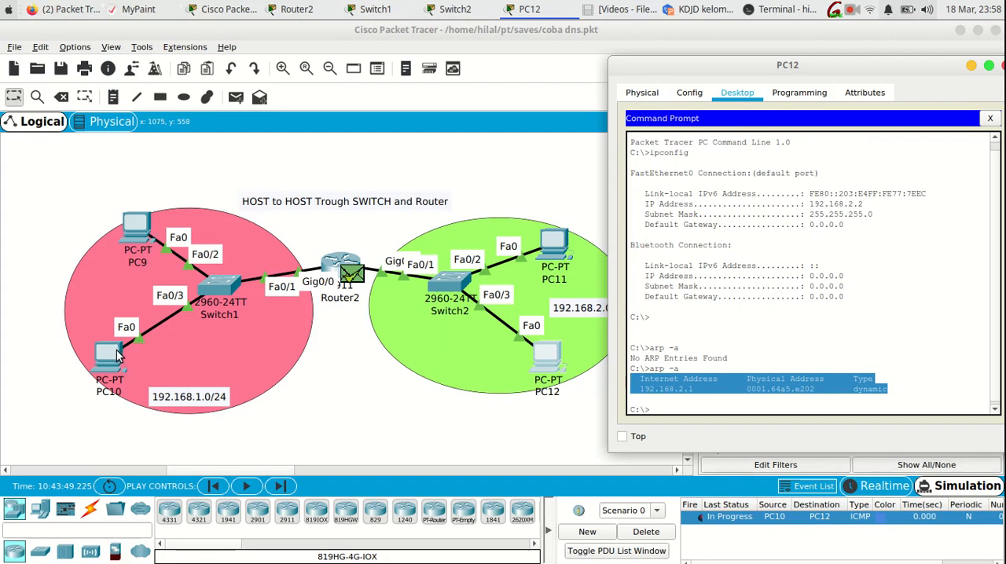
{"action": "left_click", "coordinate": [346, 407]}
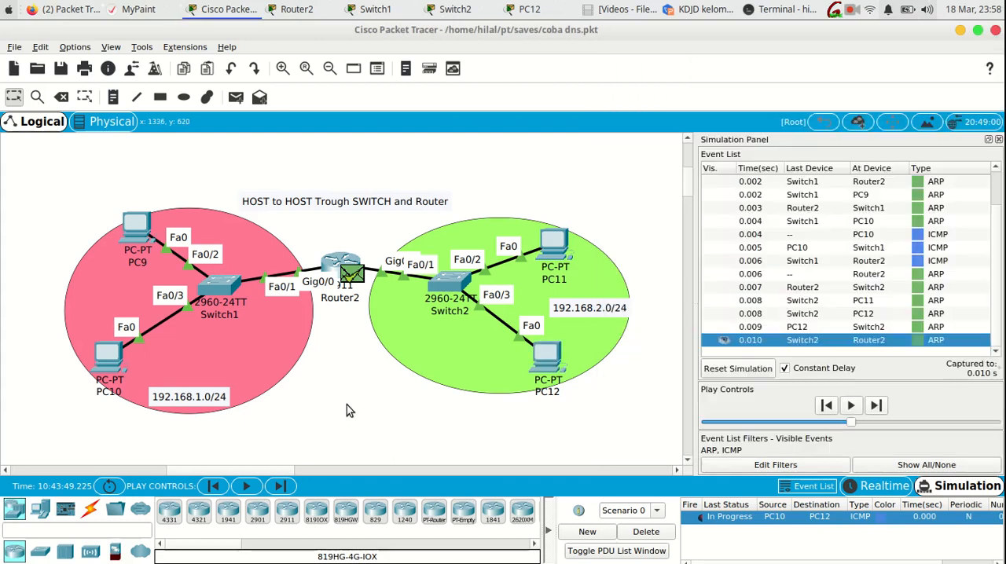
{"action": "left_click", "coordinate": [284, 486]}
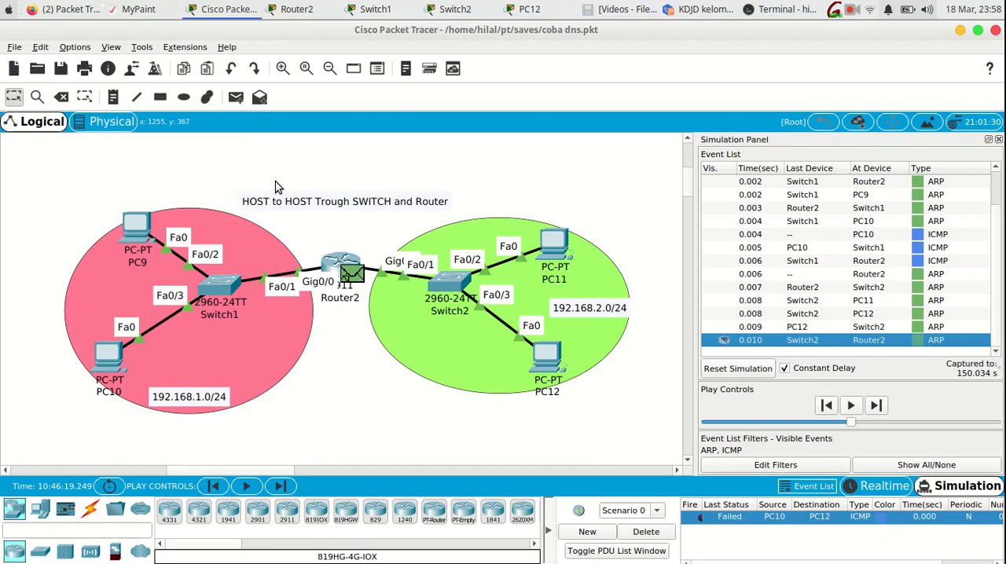
- Delete the current scenario and add a new simple PDU from PC10 to PC12
{"action": "left_click", "coordinate": [236, 98]}
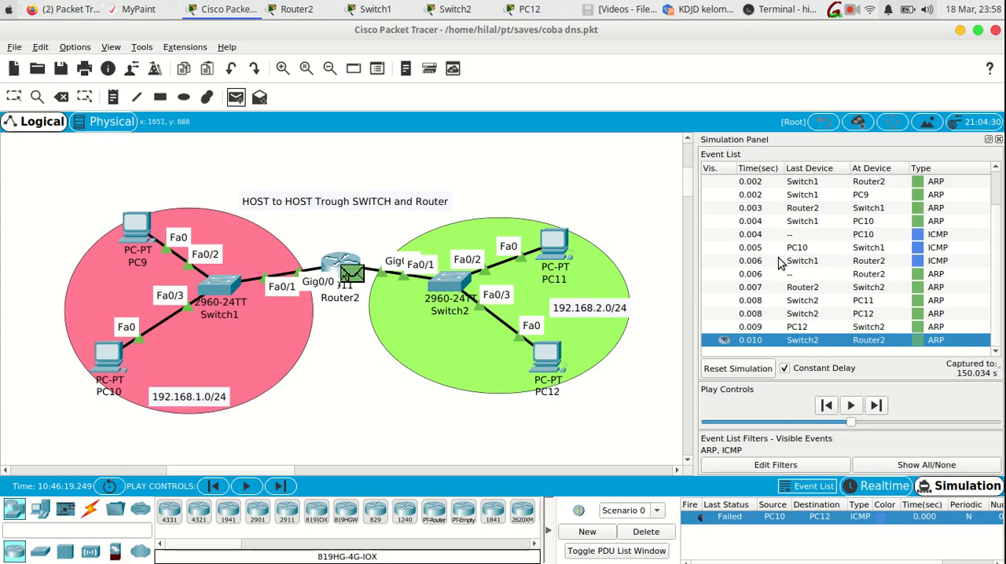
{"action": "left_click", "coordinate": [646, 533]}
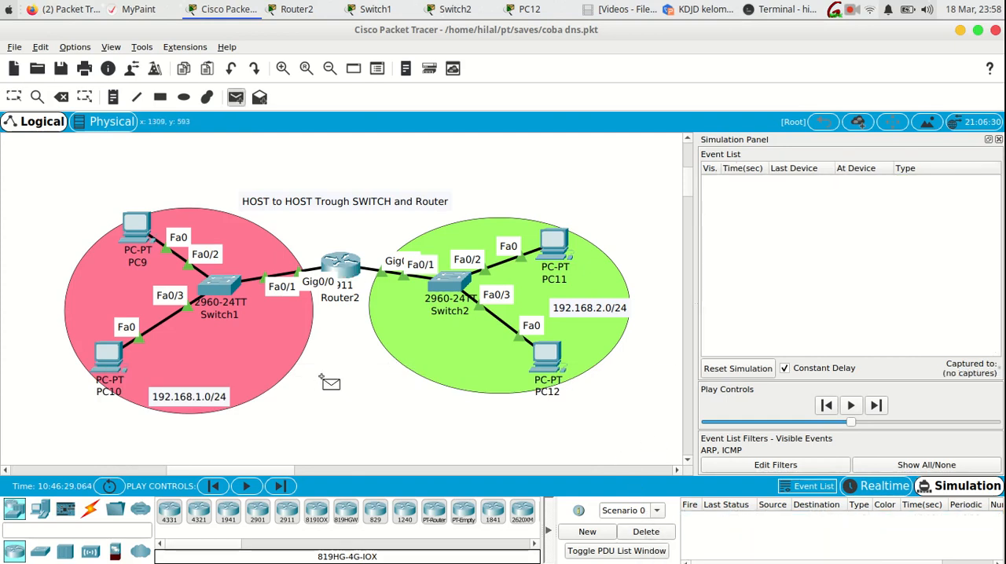
{"action": "left_click", "coordinate": [104, 358]}
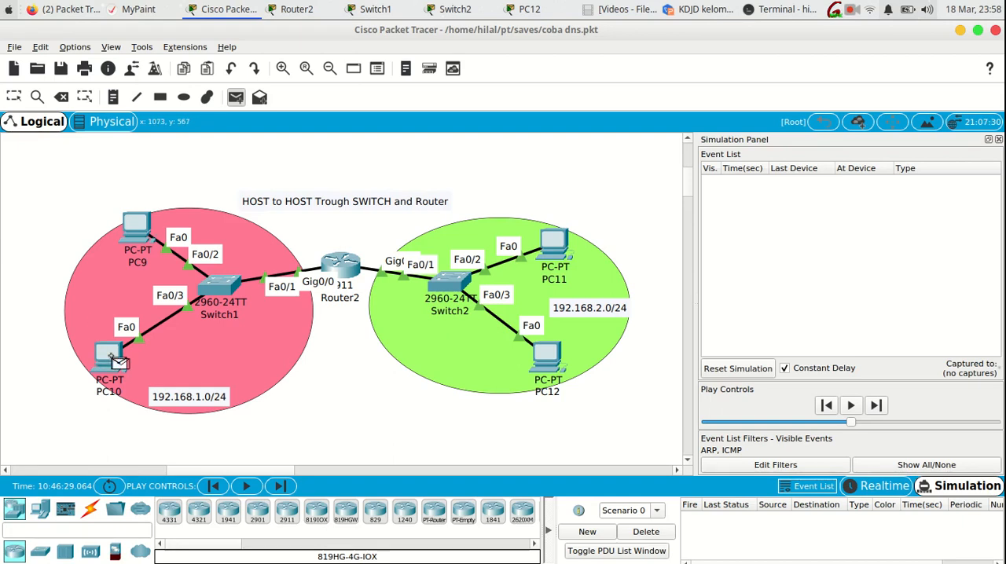
{"action": "left_click", "coordinate": [548, 359]}
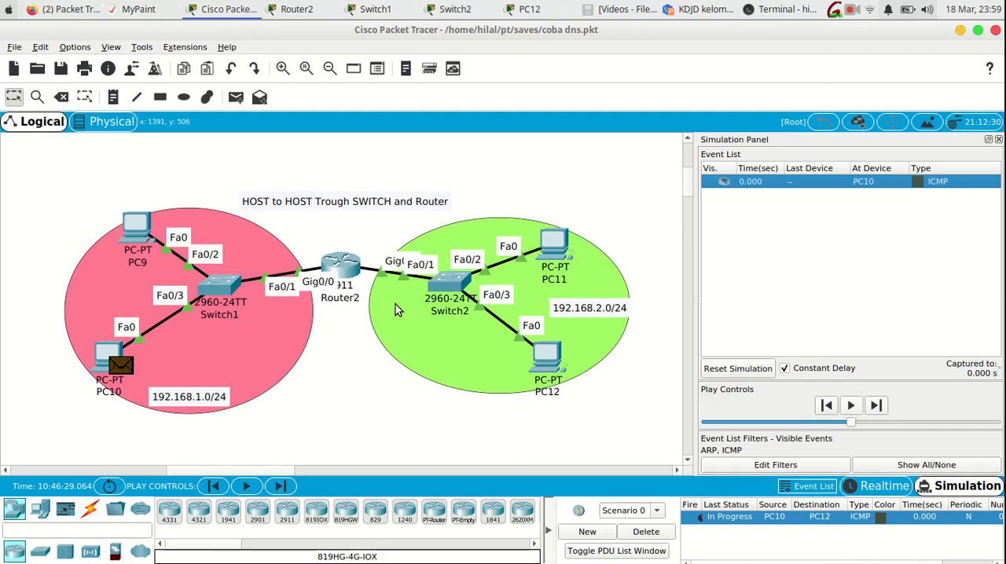
- Advance the simulation by four events to carry the ICMP packet from PC10 to PC12
{"action": "left_click", "coordinate": [281, 486]}
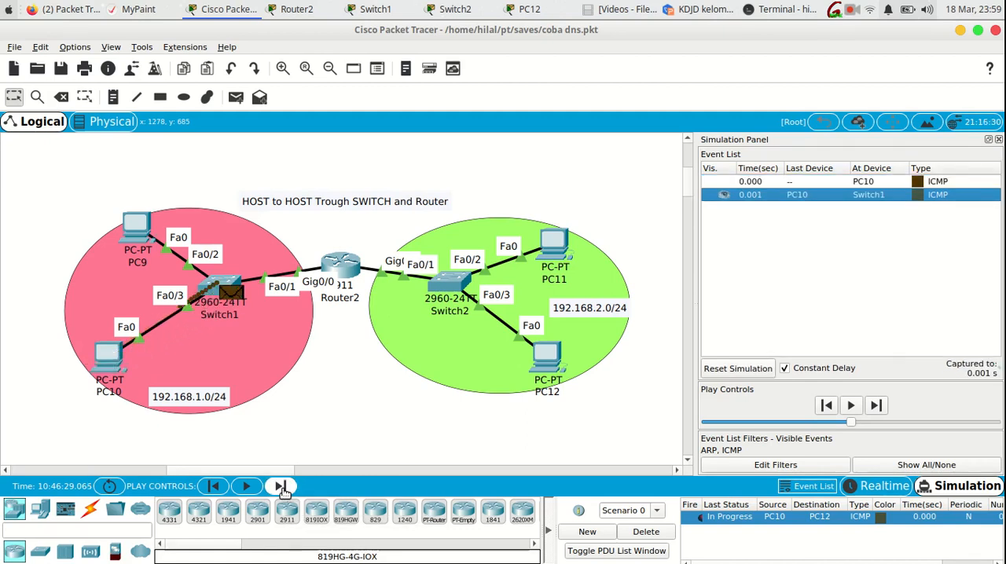
{"action": "left_click", "coordinate": [282, 486]}
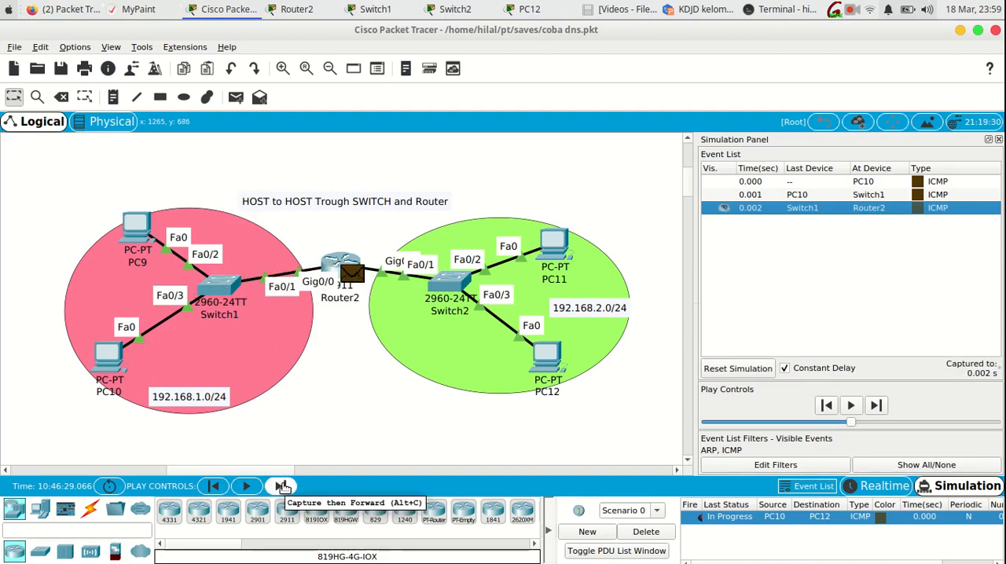
{"action": "left_click", "coordinate": [281, 486]}
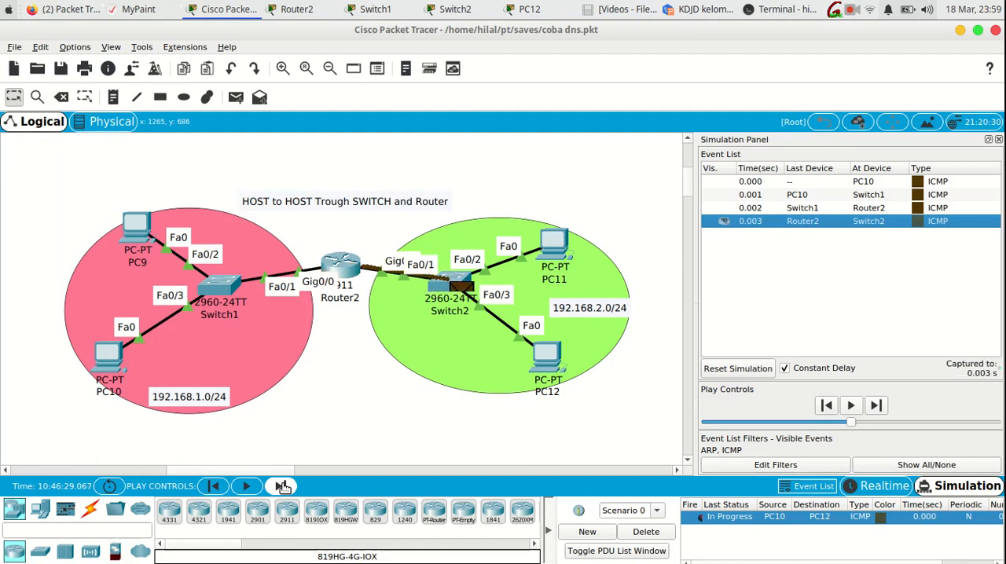
{"action": "left_click", "coordinate": [281, 486]}
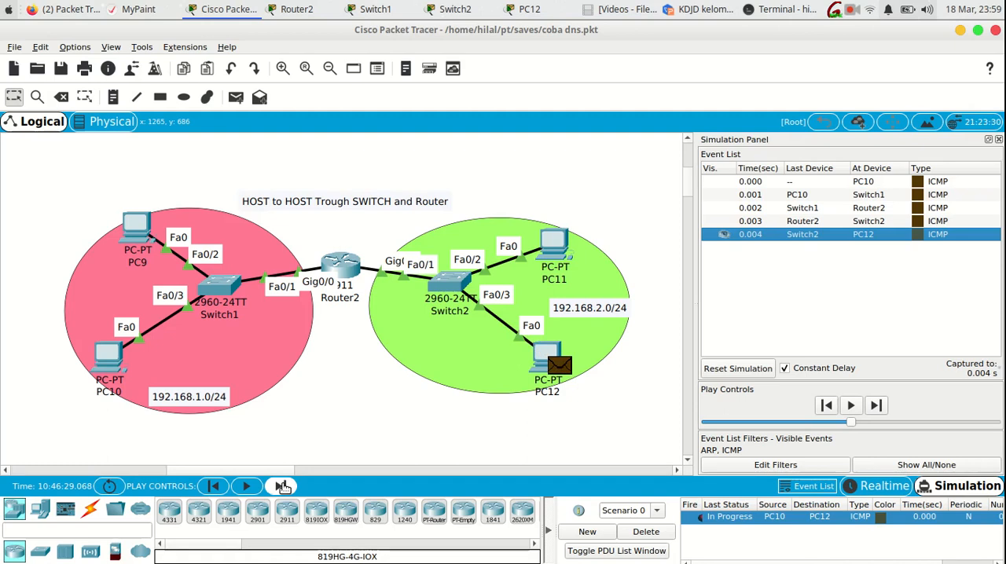
- Step the simulation back four events to the starting event at PC10
{"action": "left_click", "coordinate": [213, 487]}
{"action": "left_click", "coordinate": [213, 486]}
{"action": "left_click", "coordinate": [212, 486]}
{"action": "left_click", "coordinate": [213, 486]}
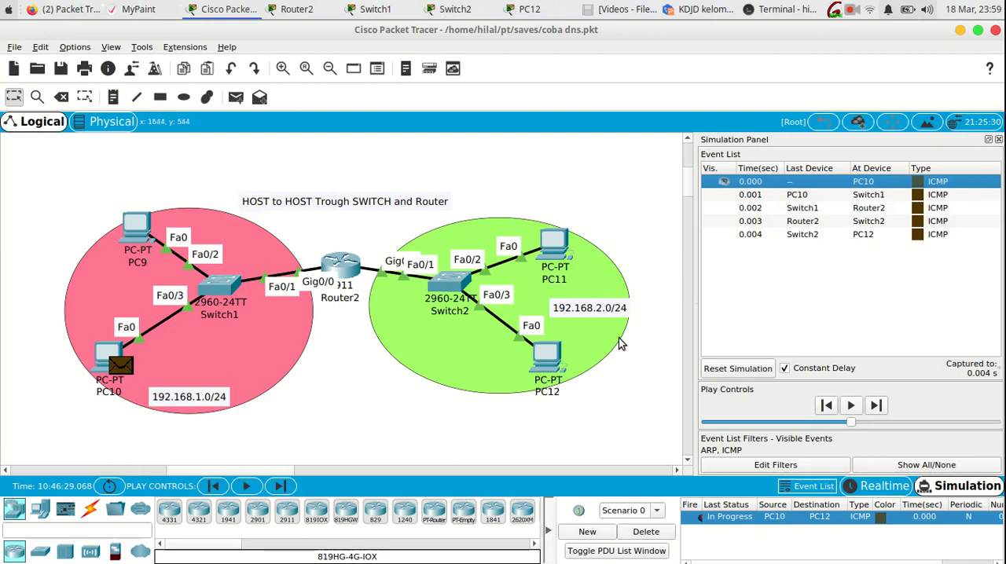
- Open the PC10 ICMP event, examine its outbound Layer 2 information and full outbound PDU details, and close it
{"action": "left_click", "coordinate": [930, 181]}
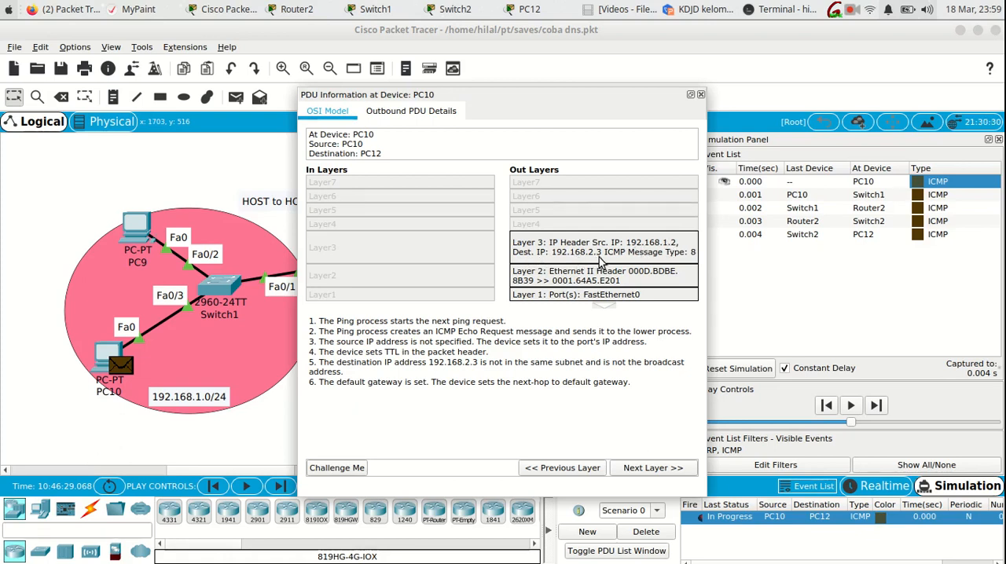
{"action": "left_click", "coordinate": [562, 282]}
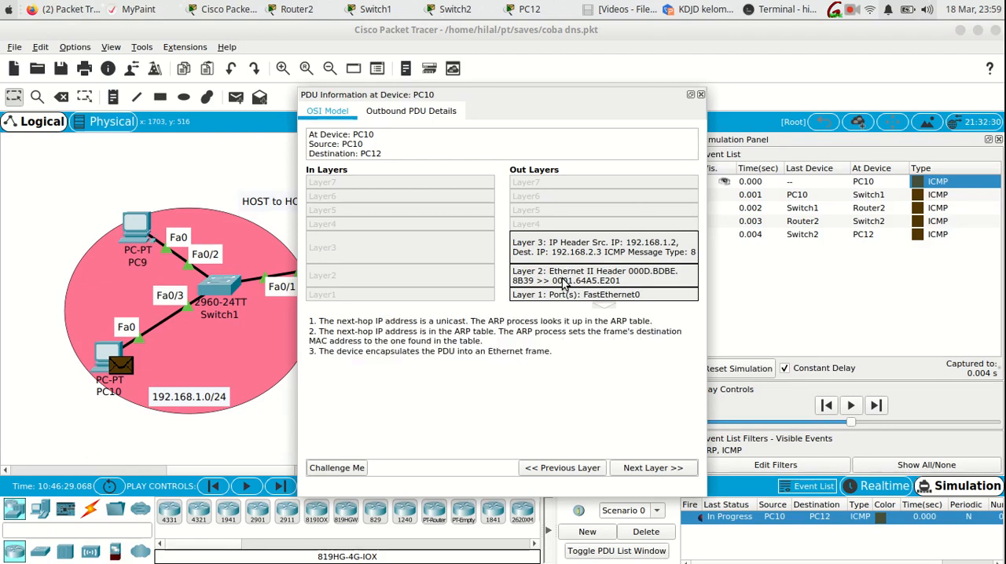
{"action": "left_click", "coordinate": [422, 116]}
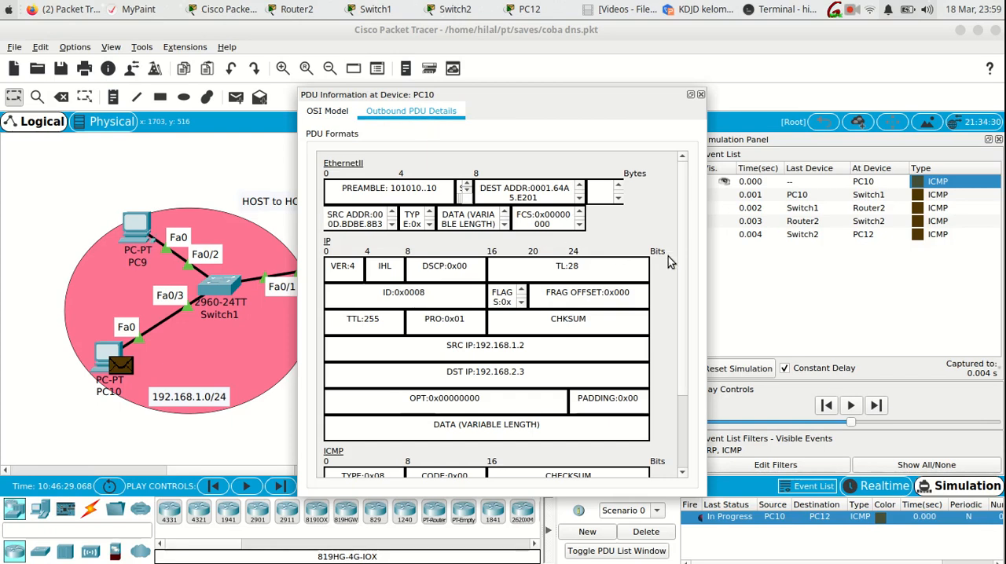
{"action": "scroll", "coordinate": [667, 277], "scroll_direction": "down", "scroll_amount": 3}
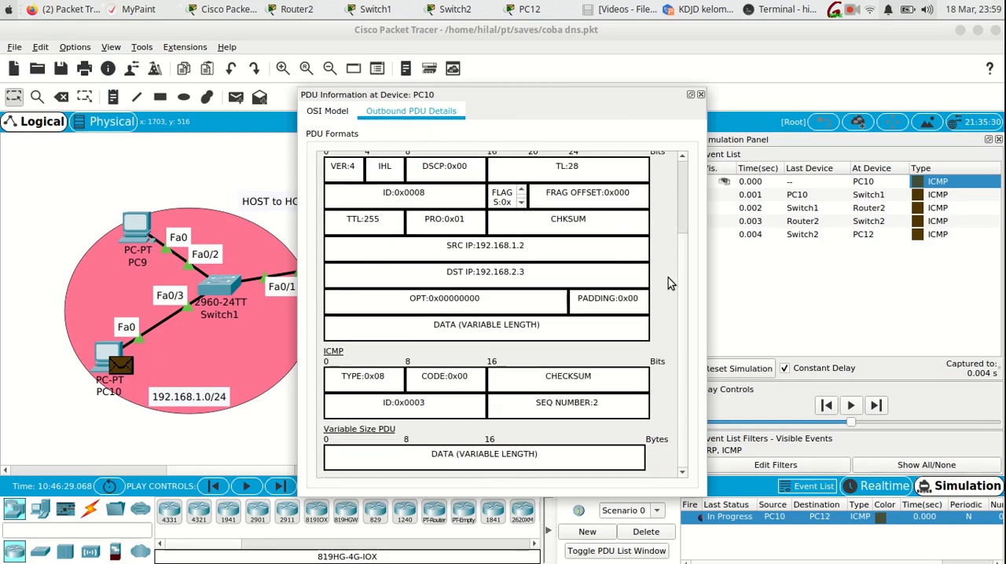
{"action": "scroll", "coordinate": [669, 283], "scroll_direction": "up", "scroll_amount": 3}
{"action": "scroll", "coordinate": [669, 283], "scroll_direction": "down", "scroll_amount": 3}
{"action": "scroll", "coordinate": [668, 283], "scroll_direction": "up", "scroll_amount": 1}
{"action": "scroll", "coordinate": [667, 283], "scroll_direction": "up", "scroll_amount": 1}
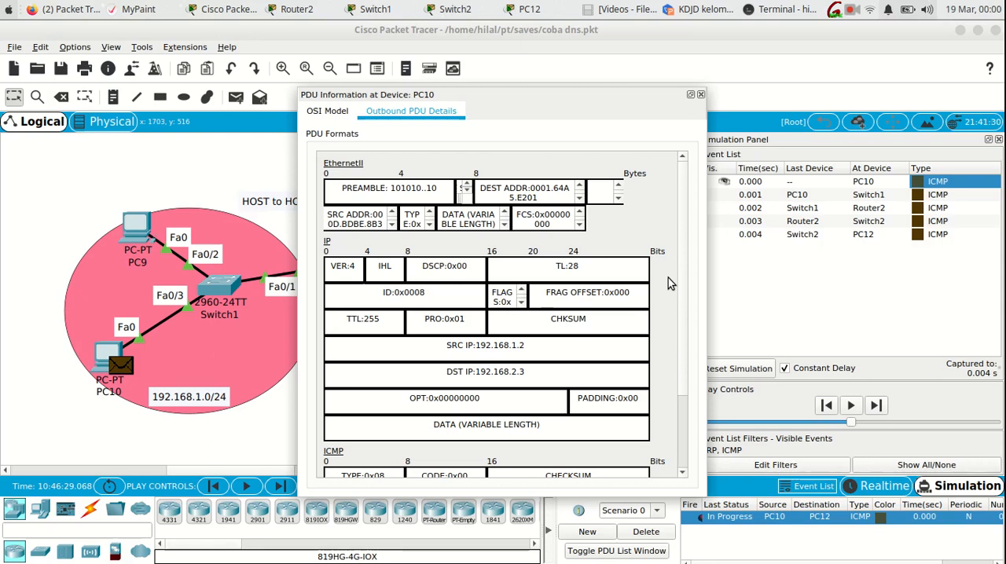
{"action": "left_click", "coordinate": [702, 94]}
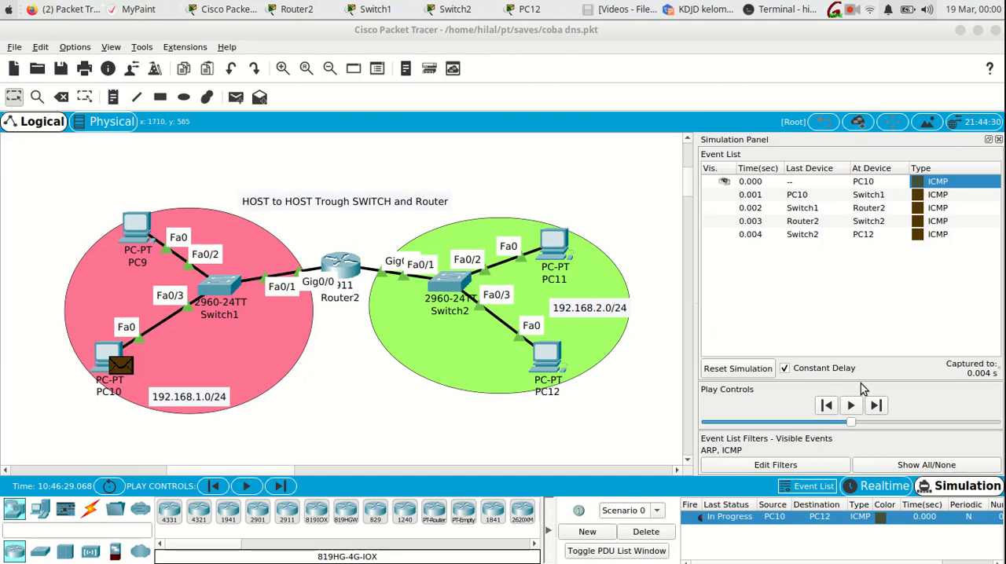
- Advance to the Switch1 event, examine its inbound PDU details, highlight the source and destination IP addresses, and close the PDU information
{"action": "left_click", "coordinate": [877, 405]}
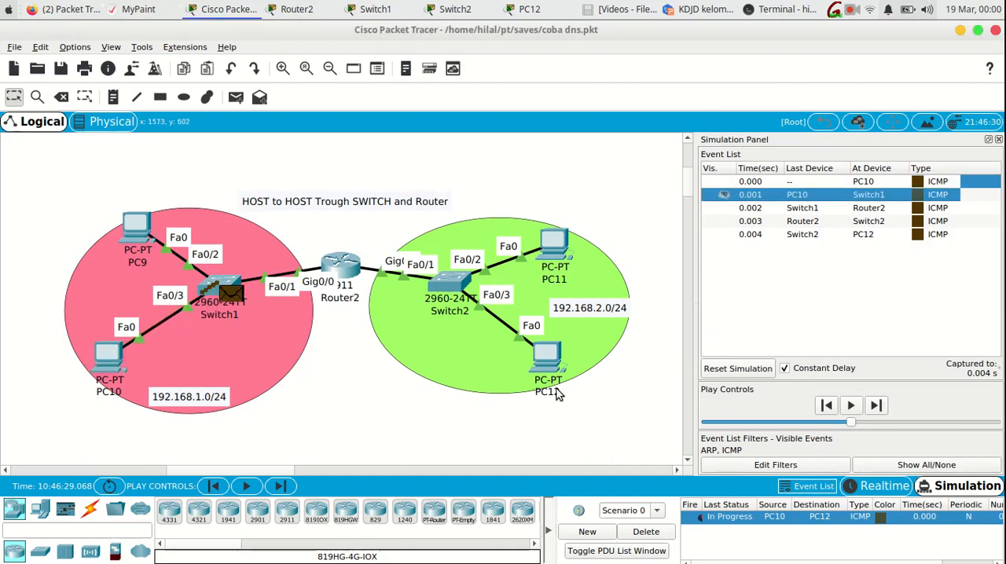
{"action": "left_click", "coordinate": [235, 292]}
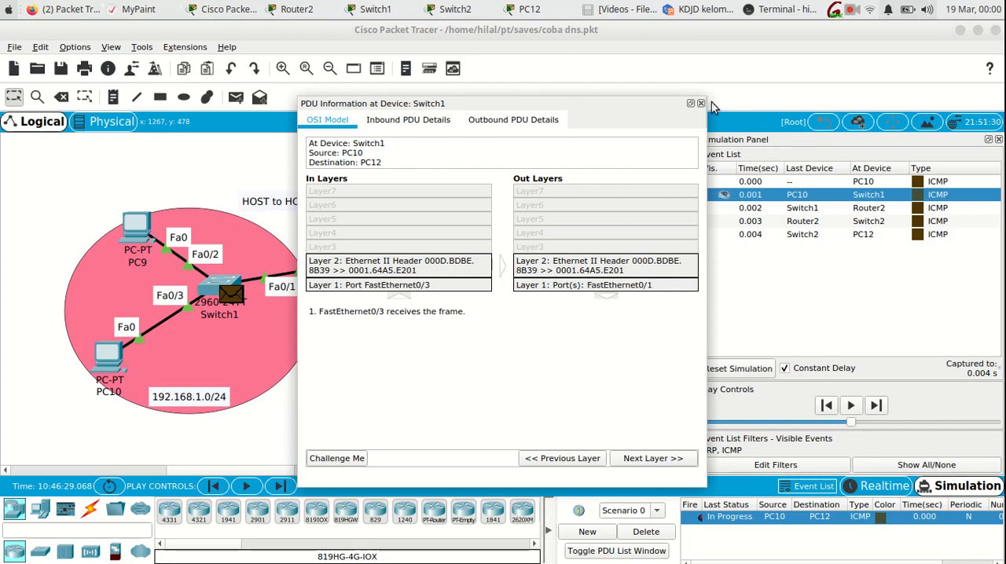
{"action": "left_click", "coordinate": [436, 123]}
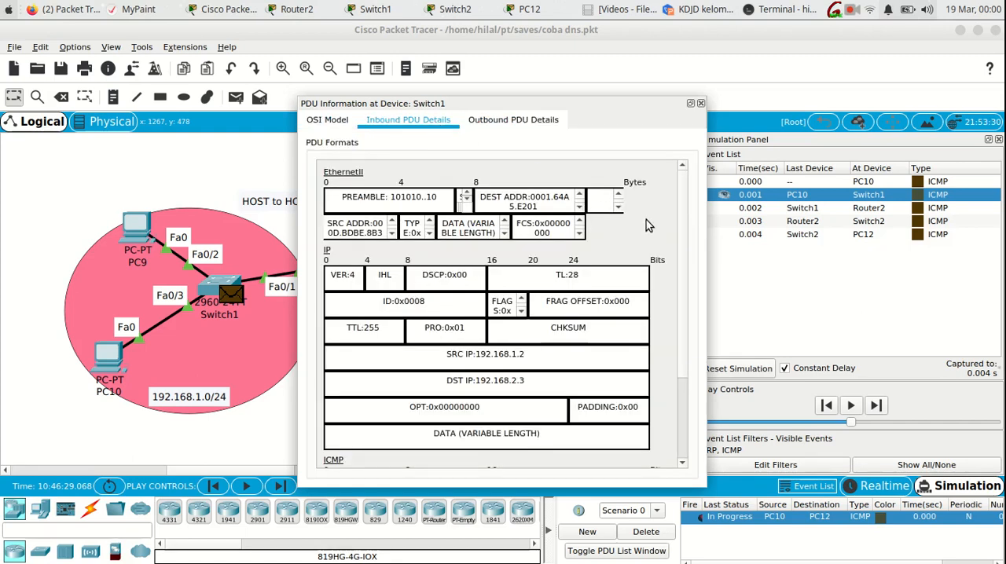
{"action": "scroll", "coordinate": [646, 222], "scroll_direction": "down", "scroll_amount": 3}
{"action": "scroll", "coordinate": [645, 223], "scroll_direction": "up", "scroll_amount": 3}
{"action": "scroll", "coordinate": [646, 222], "scroll_direction": "down", "scroll_amount": 2}
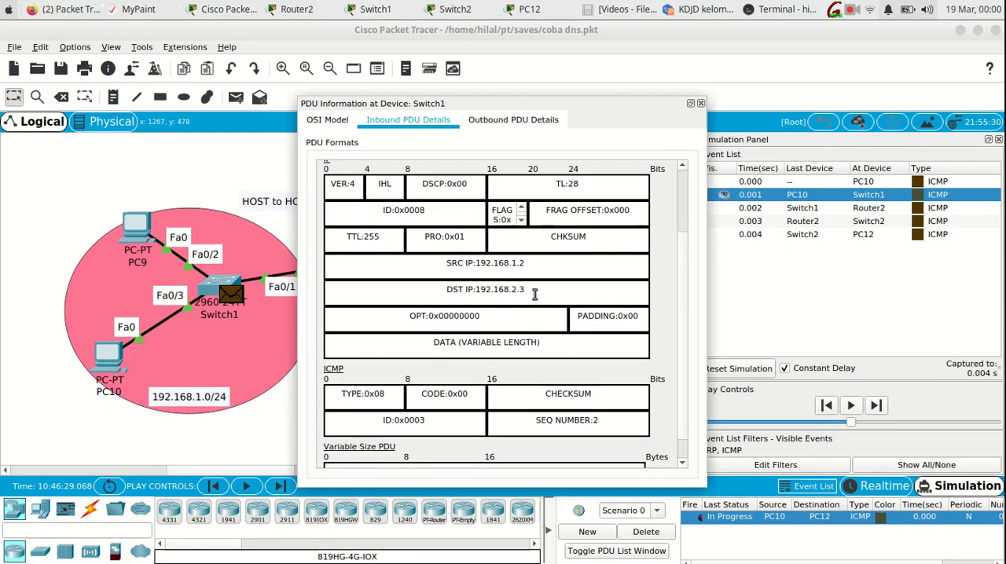
{"action": "left_click_drag", "start_coordinate": [544, 267], "coordinate": [478, 290]}
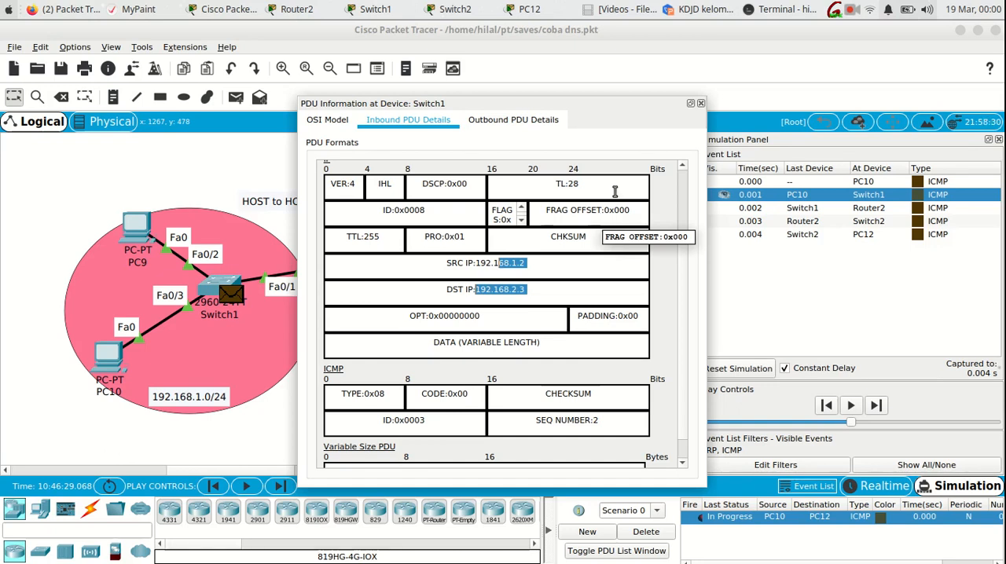
{"action": "left_click", "coordinate": [700, 103]}
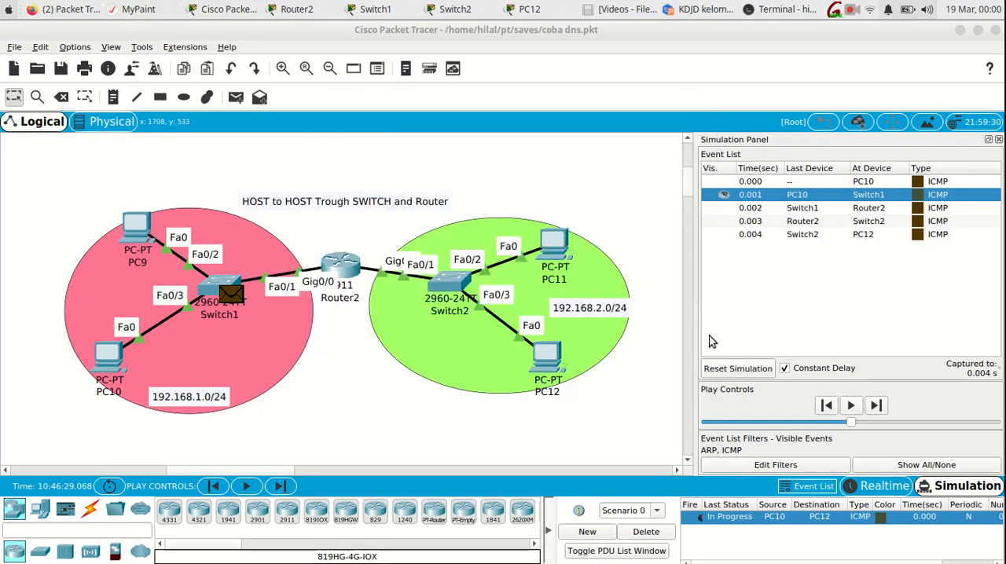
- Advance to the Router2 event and inspect its PDU information's inbound and outbound layers, moving the window clear of Router2
{"action": "left_click", "coordinate": [875, 406]}
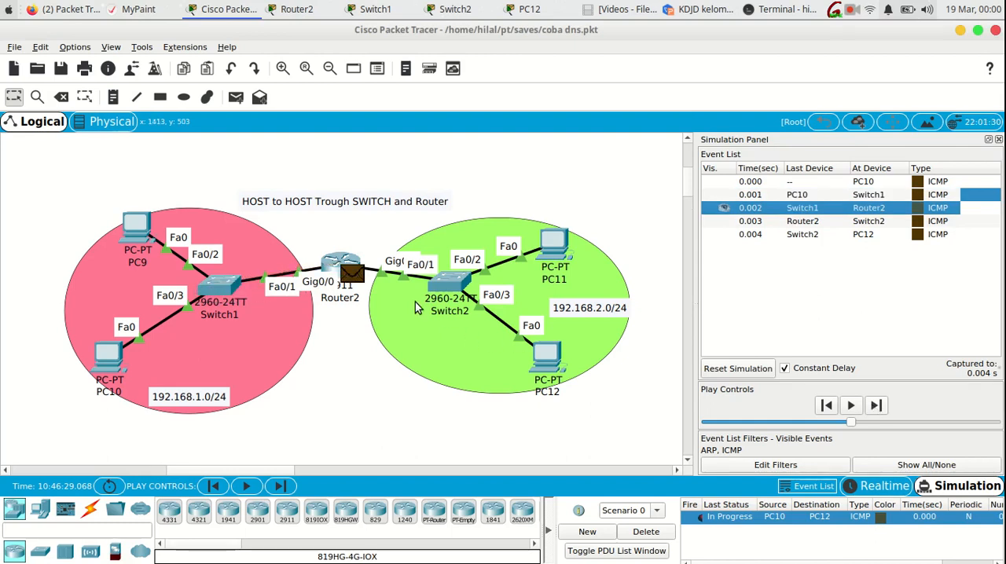
{"action": "left_click", "coordinate": [351, 275]}
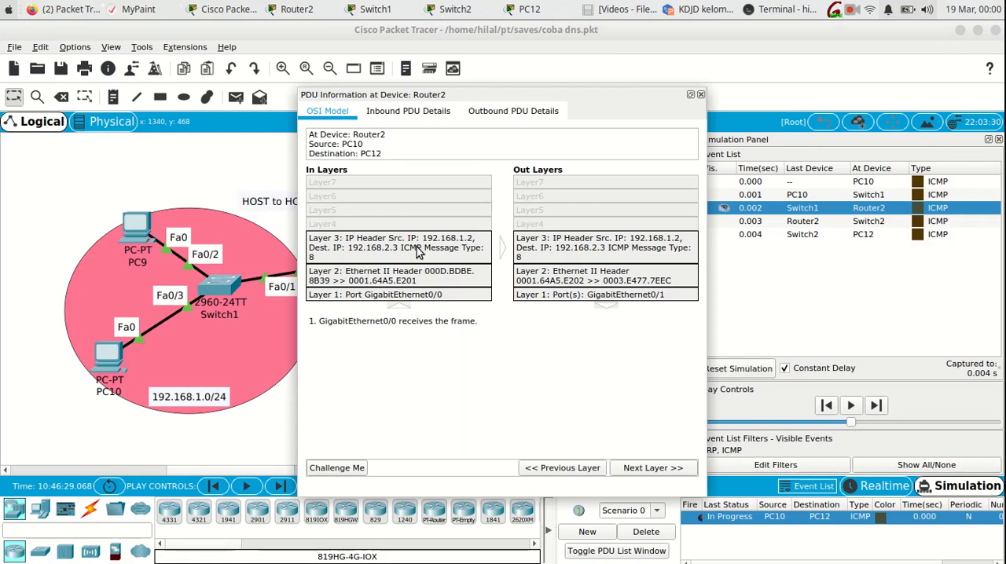
{"action": "left_click_drag", "start_coordinate": [470, 93], "coordinate": [566, 67]}
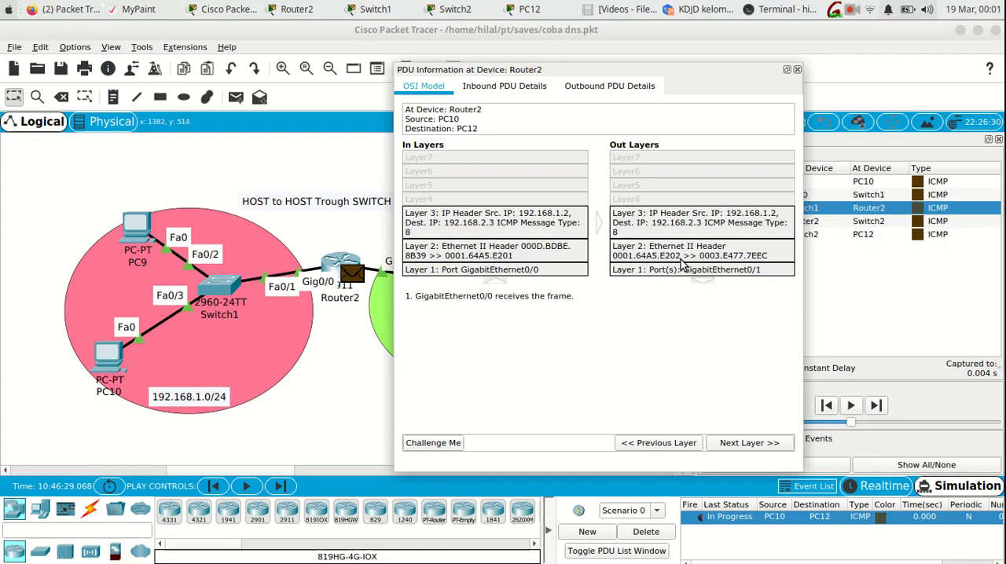
{"action": "left_click_drag", "start_coordinate": [548, 77], "coordinate": [660, 44]}
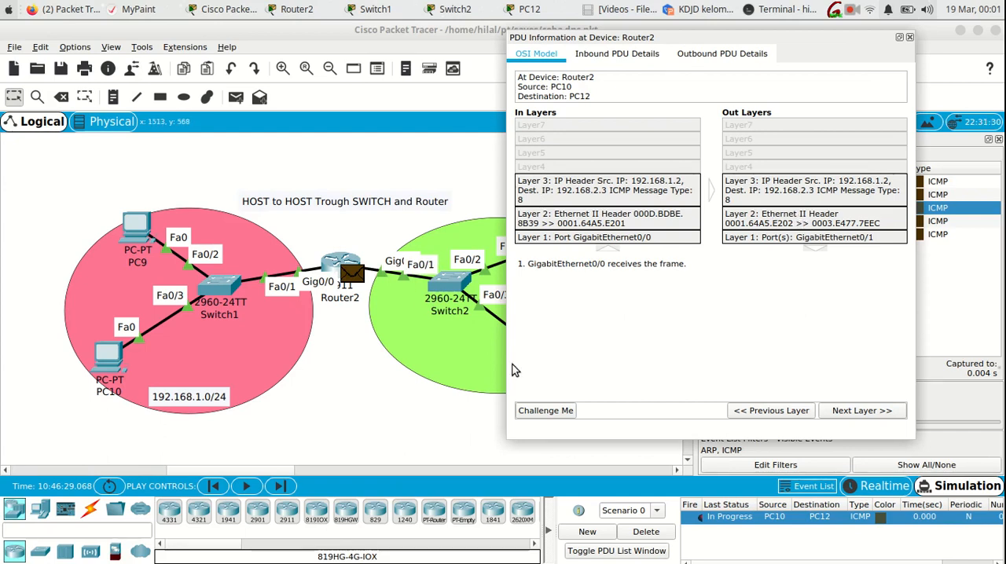
- Highlight the 192.168.2.3 entry in the ARP table on Router2's command line, and close the router and PDU windows
{"action": "left_click", "coordinate": [336, 267]}
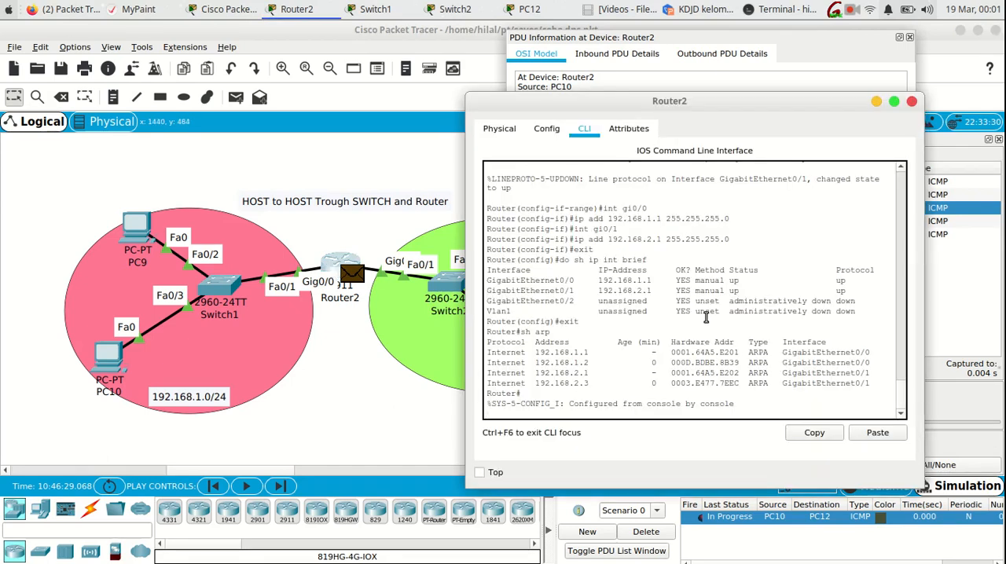
{"action": "left_click_drag", "start_coordinate": [743, 383], "coordinate": [512, 384]}
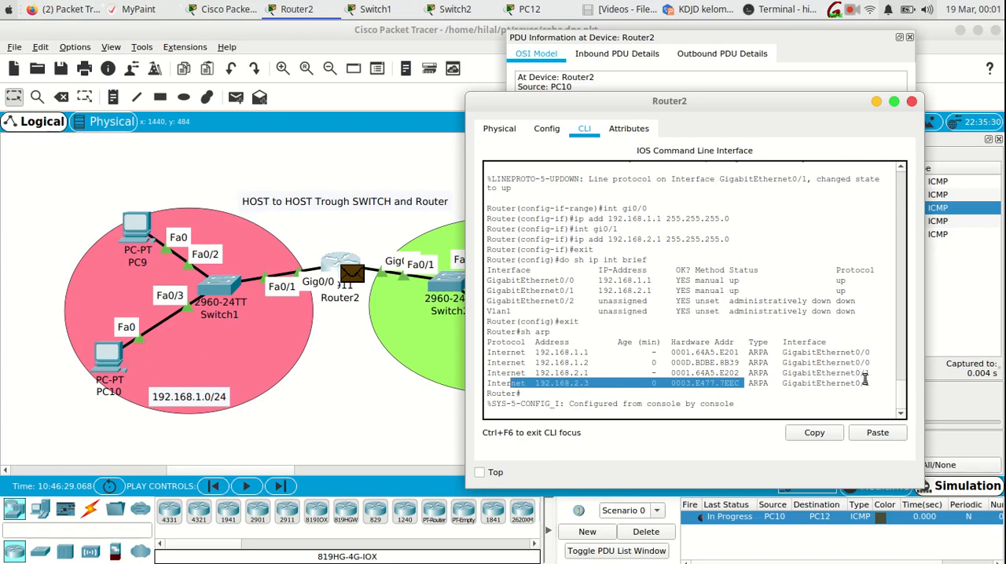
{"action": "left_click_drag", "start_coordinate": [872, 383], "coordinate": [552, 382]}
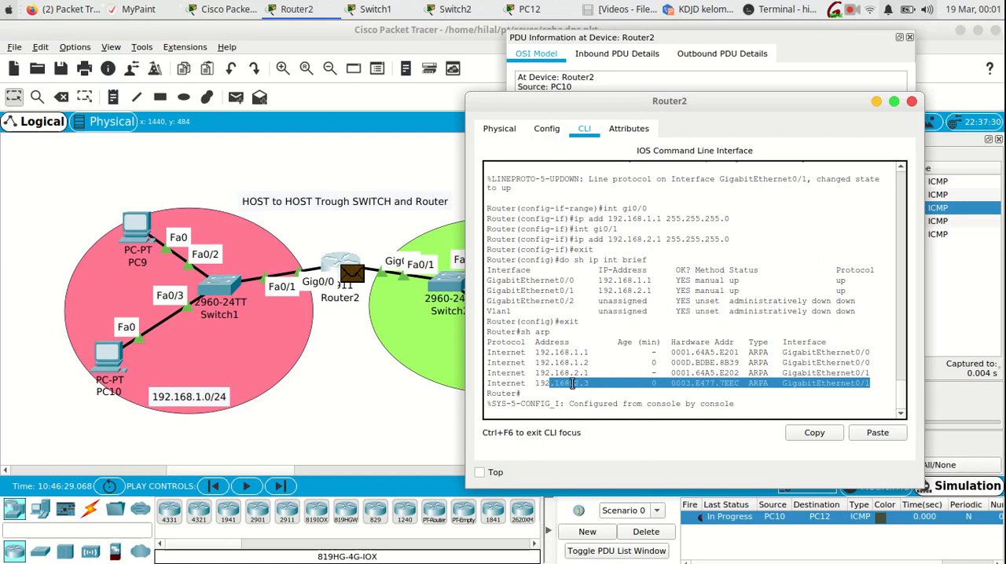
{"action": "left_click", "coordinate": [911, 101]}
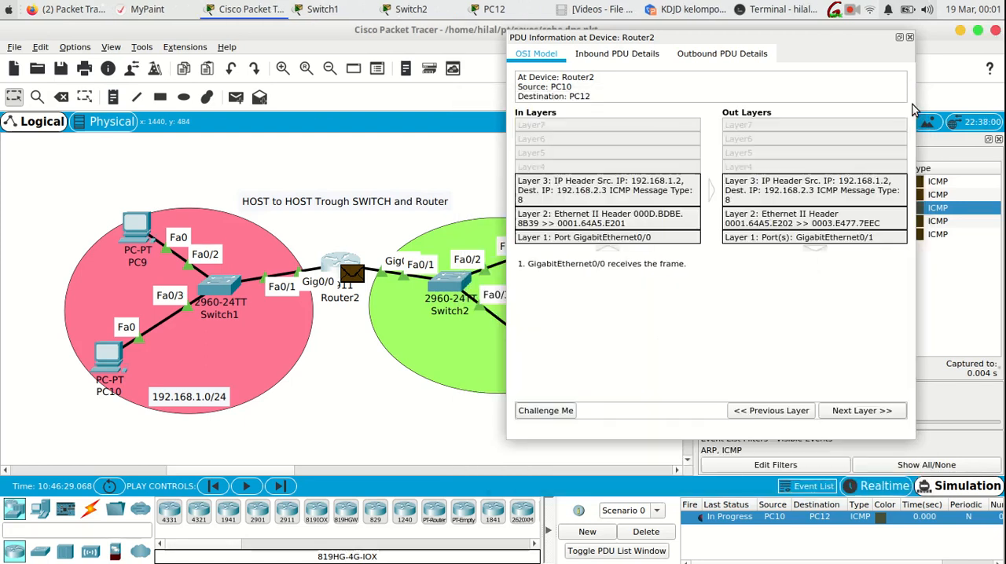
{"action": "left_click", "coordinate": [910, 38]}
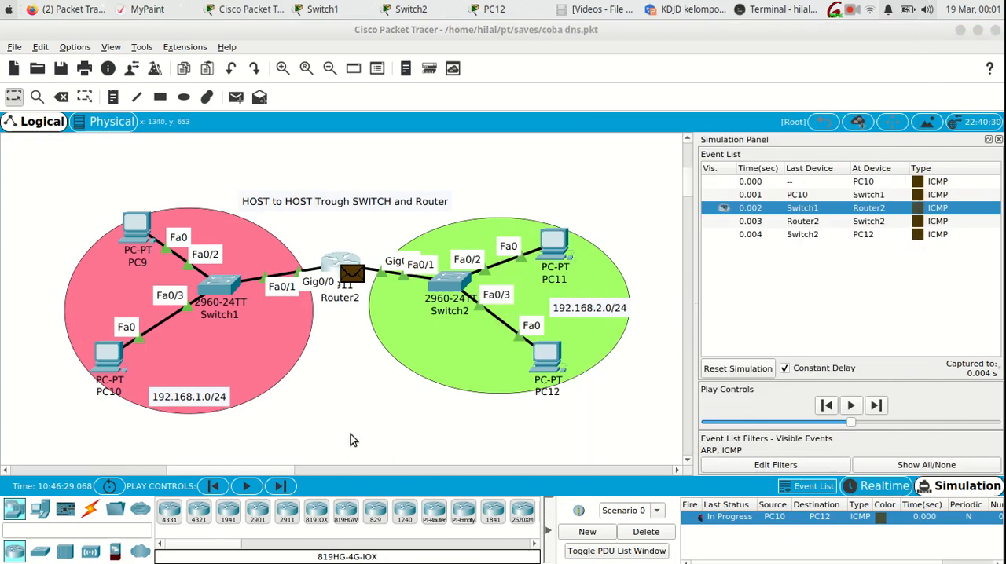
- Advance the simulation by two events to move the ICMP packet from Router2 through Switch2 to PC12
{"action": "left_click", "coordinate": [289, 488]}
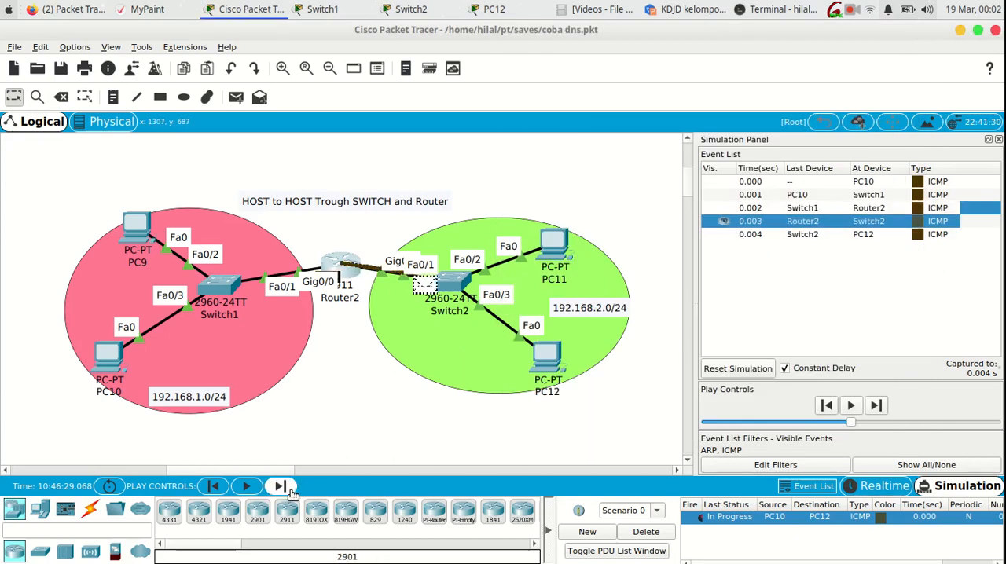
{"action": "left_click", "coordinate": [289, 488]}
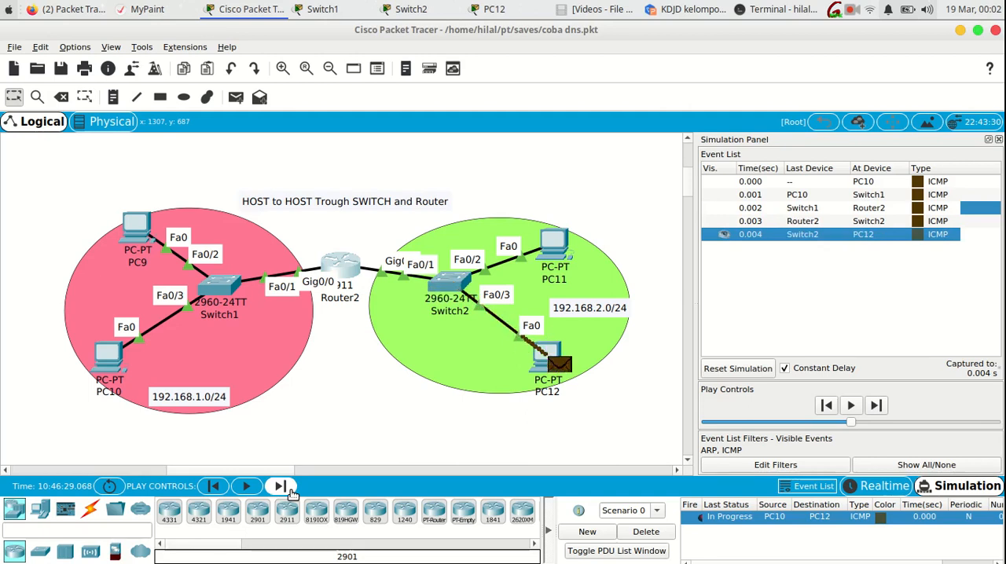
- Advance the simulation to the Switch2 event at 0.005 s, inspect the packet's PDU information there, and close it
{"action": "left_click", "coordinate": [289, 488]}
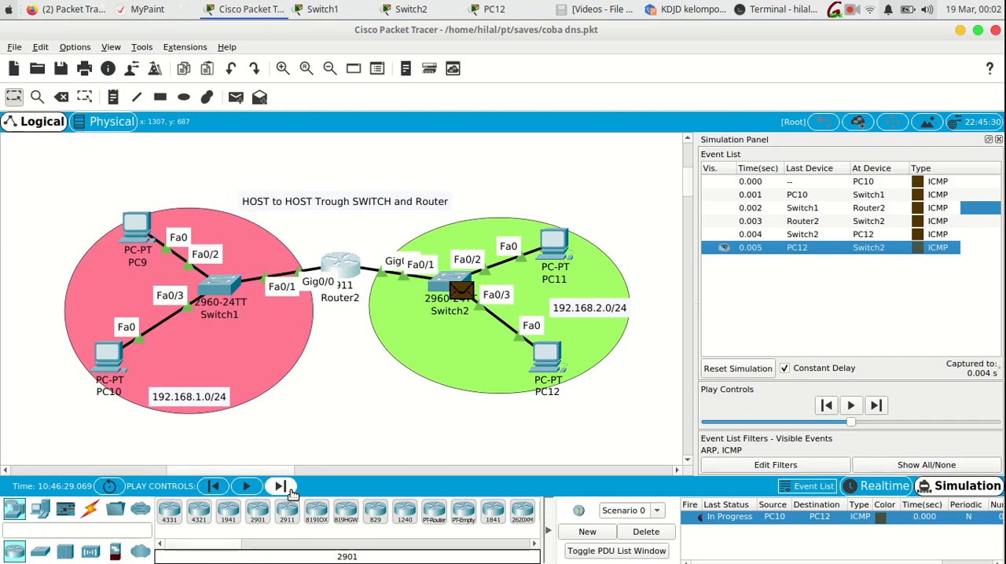
{"action": "left_click", "coordinate": [464, 300]}
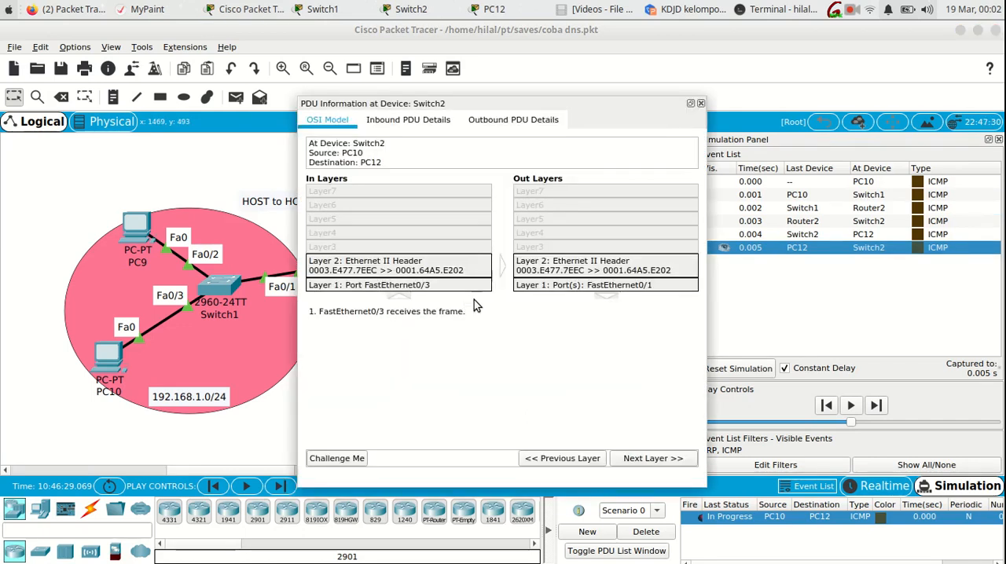
{"action": "left_click", "coordinate": [701, 103]}
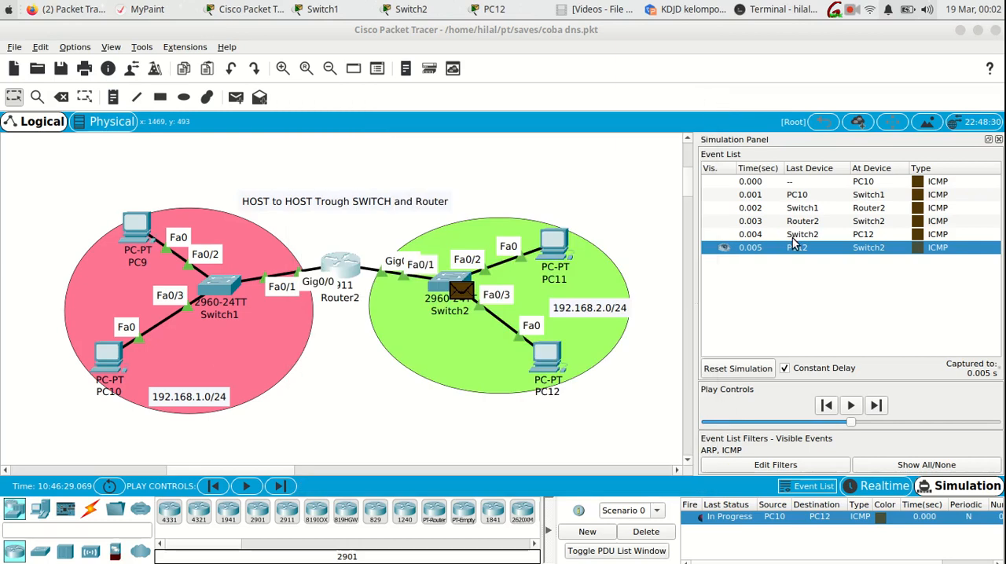
- Compare the PDU information of the PC12 event at 0.004 s and the Switch2 event at 0.005 s, closing each window
{"action": "left_click", "coordinate": [864, 237]}
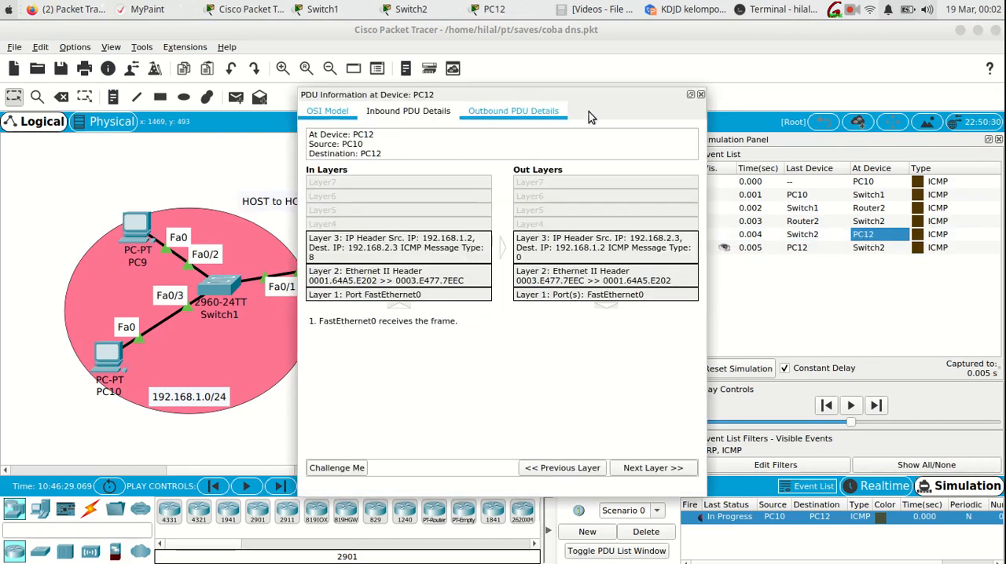
{"action": "left_click", "coordinate": [700, 95]}
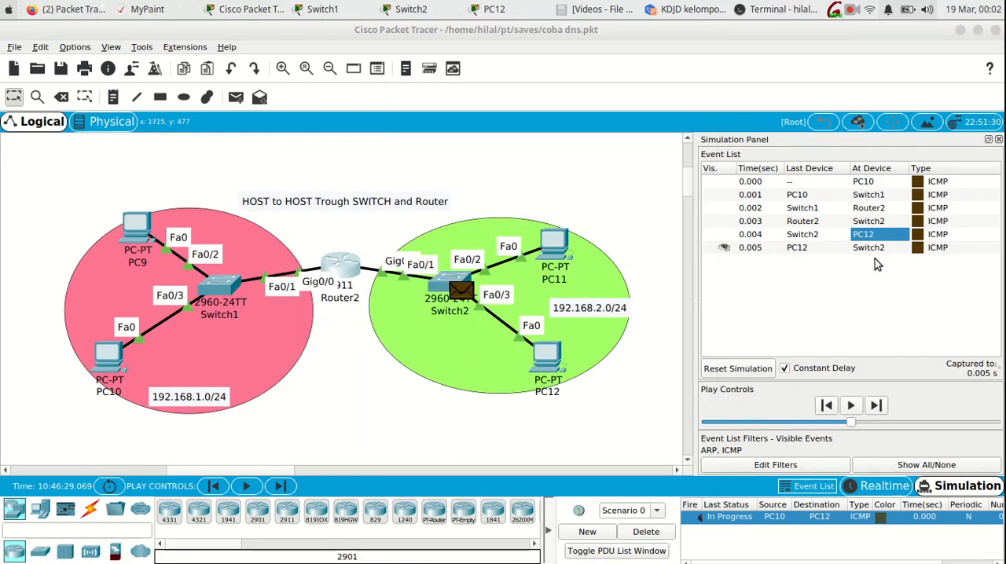
{"action": "left_click", "coordinate": [937, 249]}
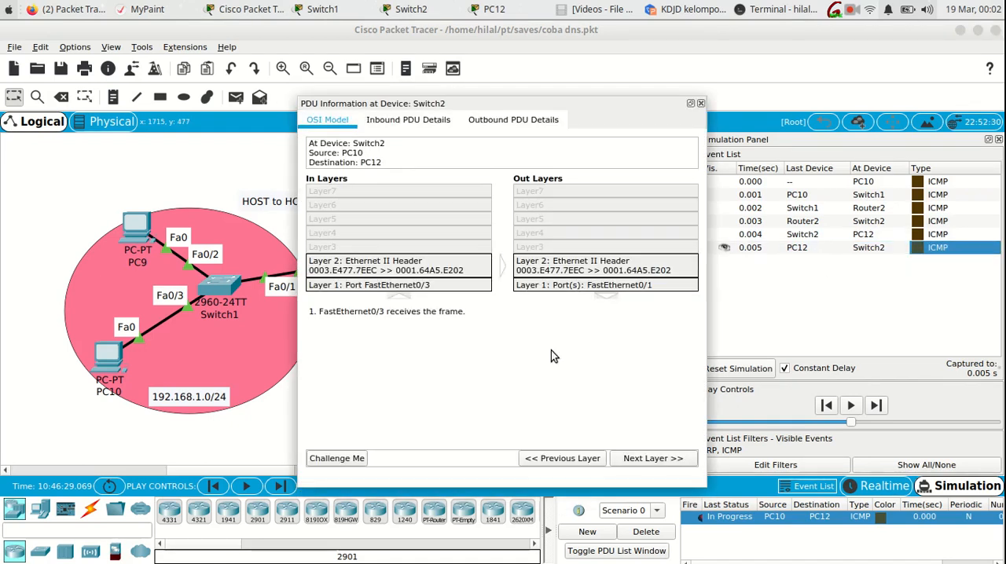
{"action": "left_click", "coordinate": [701, 103]}
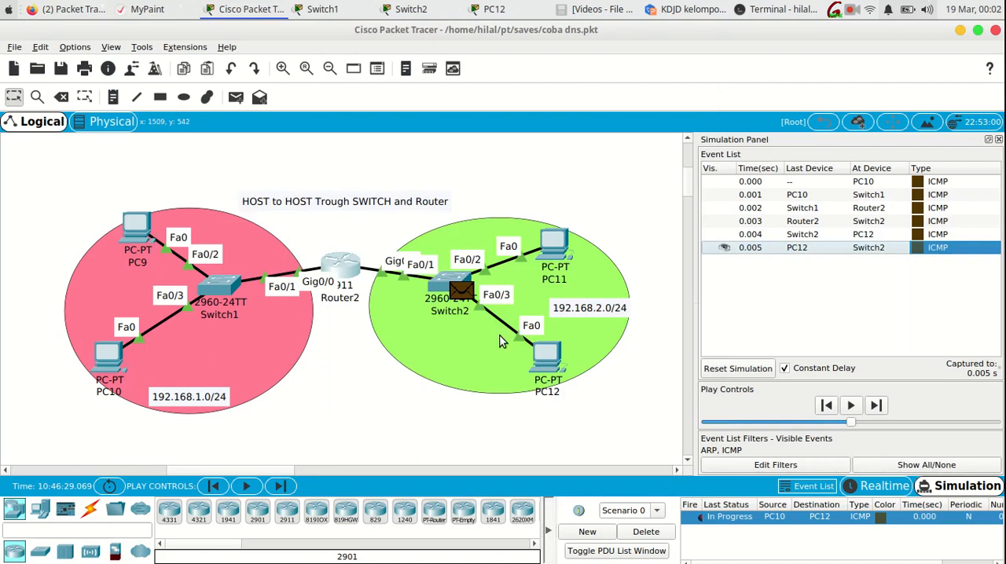
- Step the simulation back to the PC12 event and inspect the packet's PDU information, moving its window clear of the topology
{"action": "left_click", "coordinate": [212, 487]}
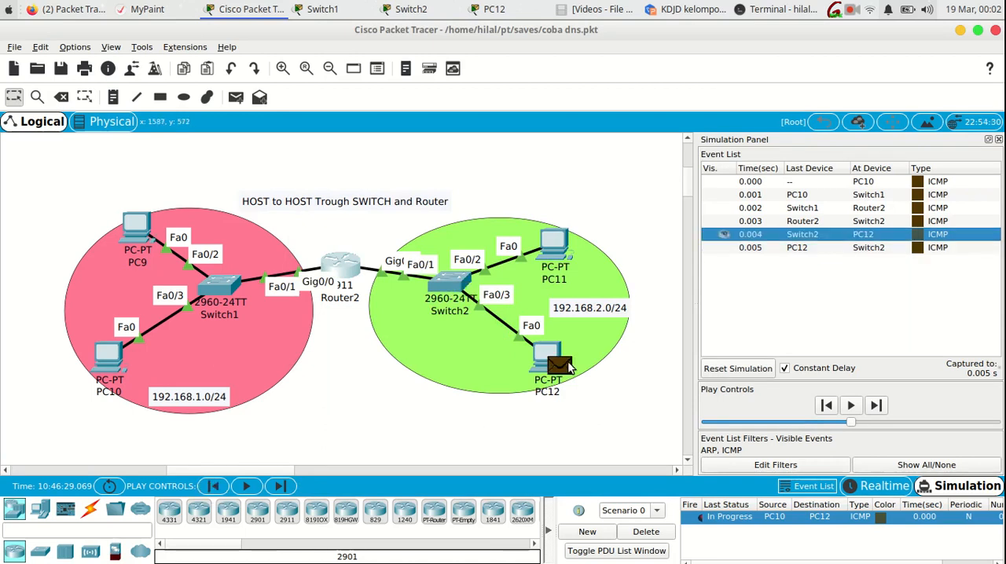
{"action": "left_click", "coordinate": [561, 364]}
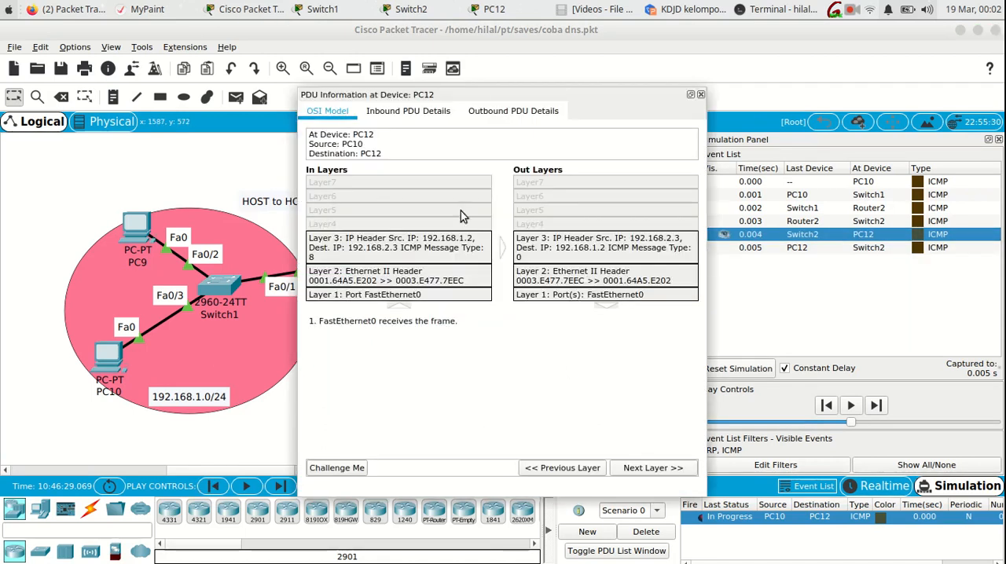
{"action": "left_click_drag", "start_coordinate": [473, 97], "coordinate": [765, 62]}
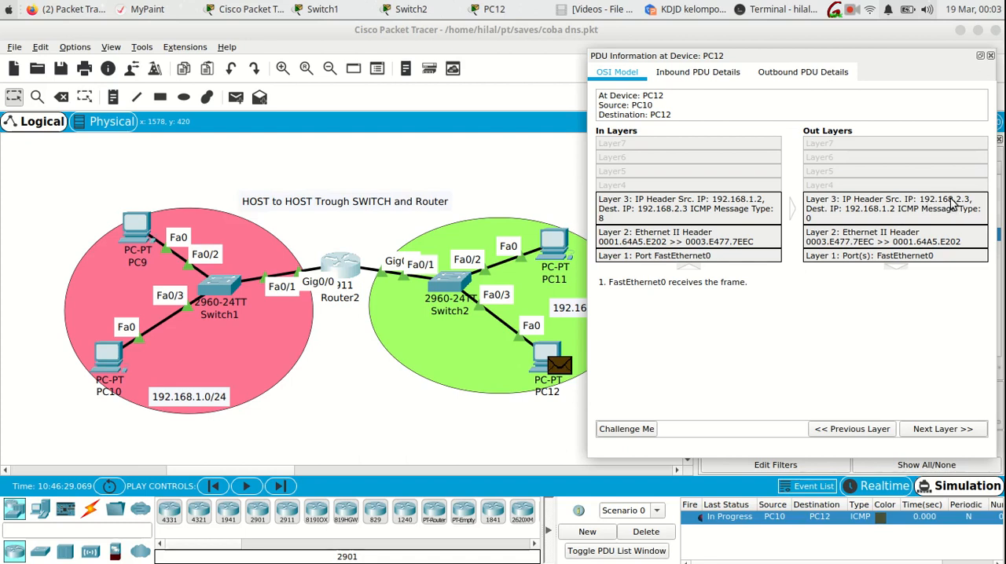
- Close PC12's PDU information and advance the simulation by two events to move the ICMP reply through Switch2 to Router2
{"action": "left_click", "coordinate": [991, 56]}
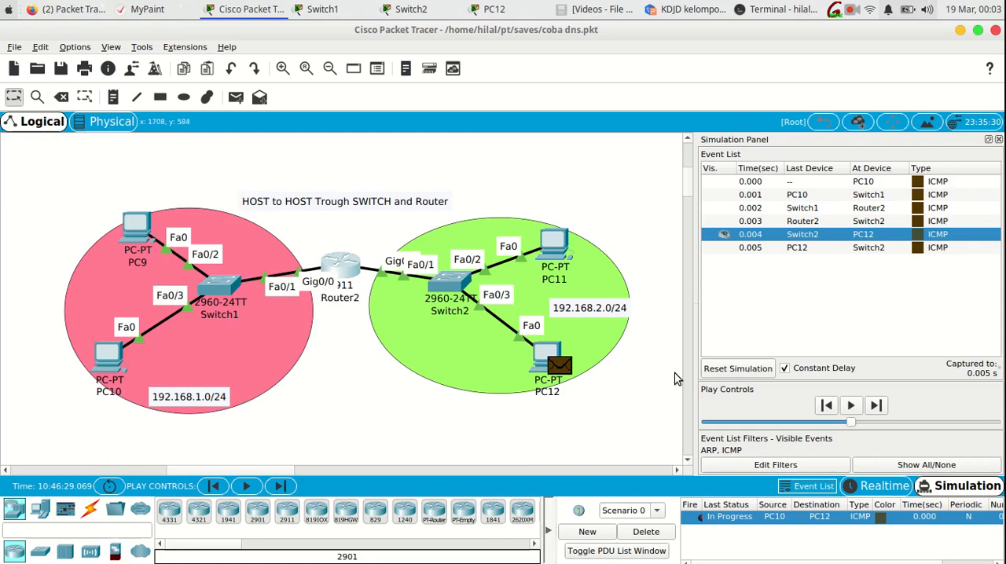
{"action": "left_click", "coordinate": [279, 486]}
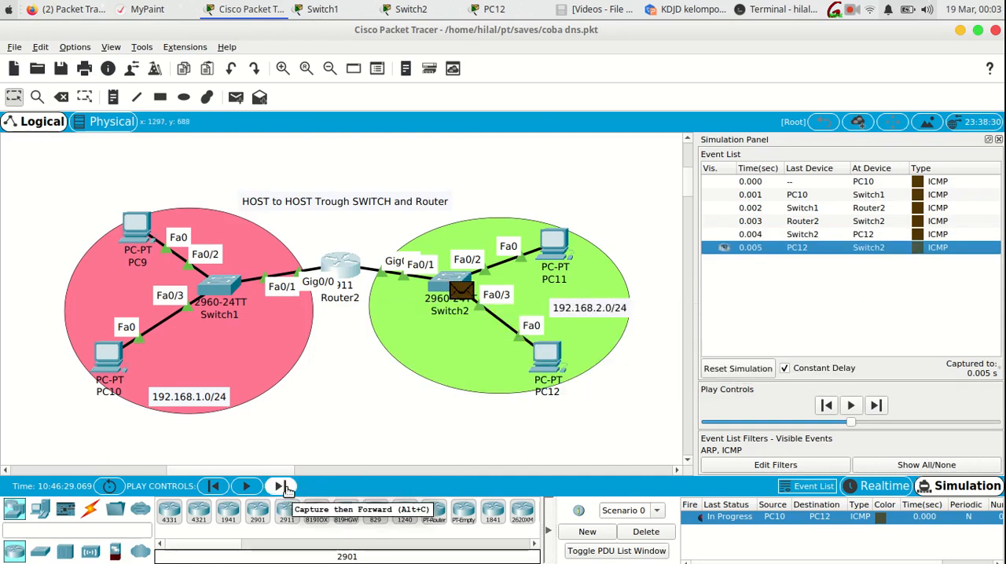
{"action": "left_click", "coordinate": [279, 487]}
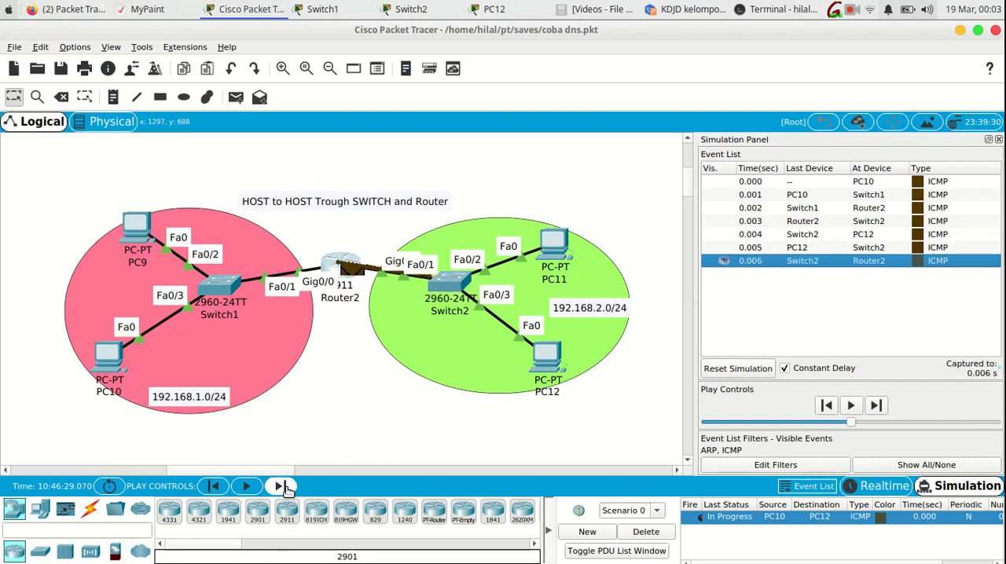
- Inspect the reply packet's PDU information at Router2, moving its window clear of the topology, and close it
{"action": "left_click", "coordinate": [353, 276]}
{"action": "left_click_drag", "start_coordinate": [425, 94], "coordinate": [571, 69]}
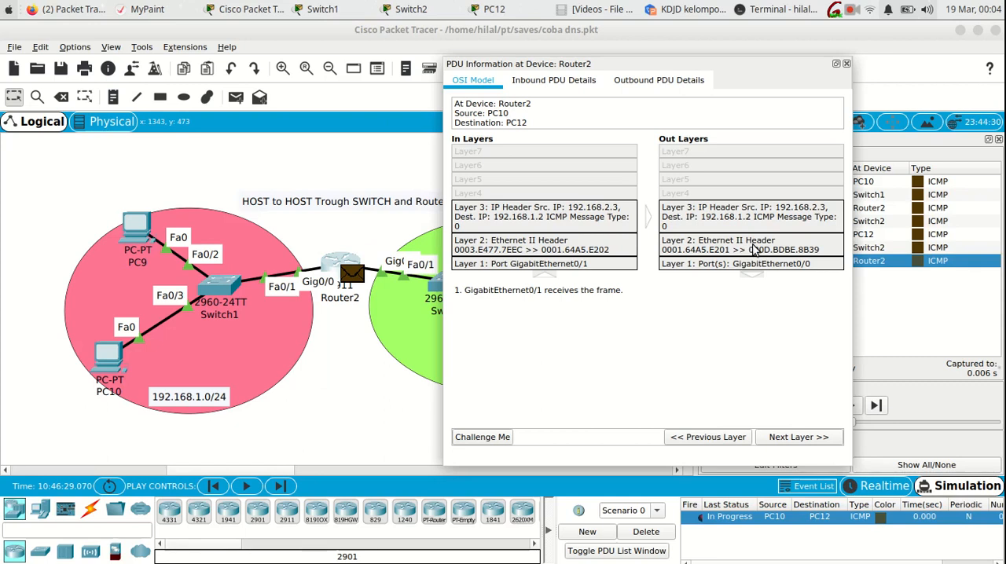
{"action": "left_click_drag", "start_coordinate": [556, 67], "coordinate": [689, 60]}
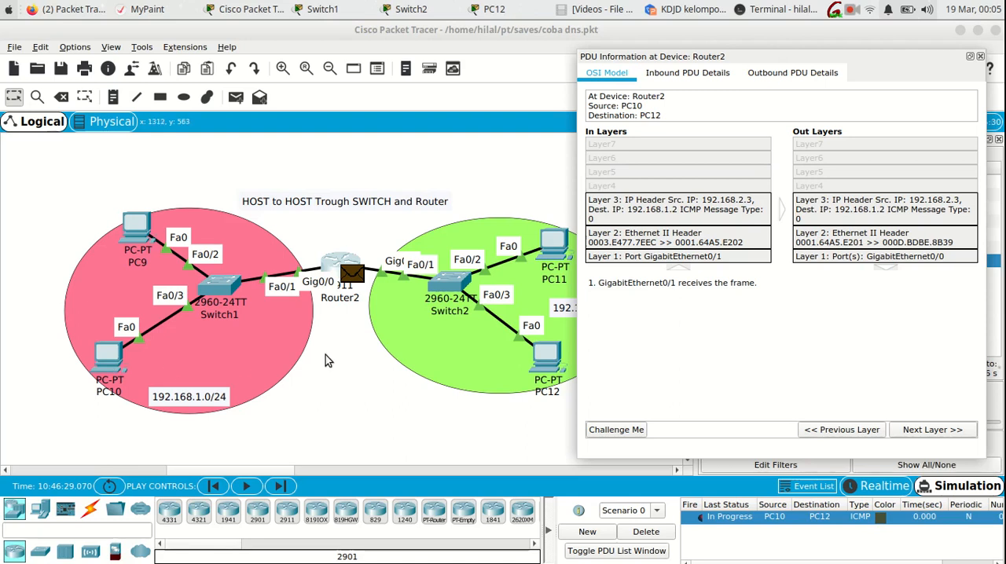
{"action": "left_click", "coordinate": [338, 377]}
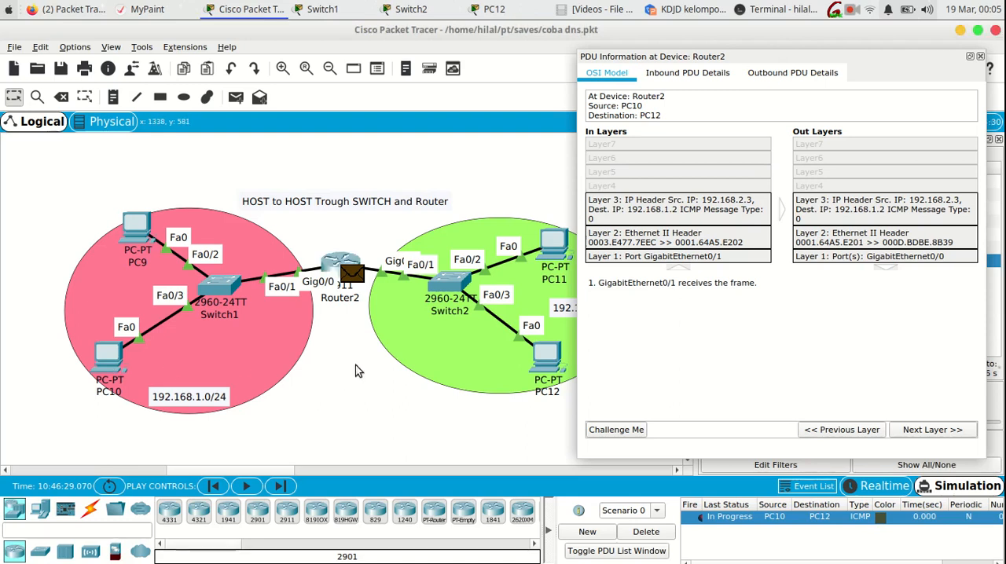
{"action": "left_click", "coordinate": [979, 56]}
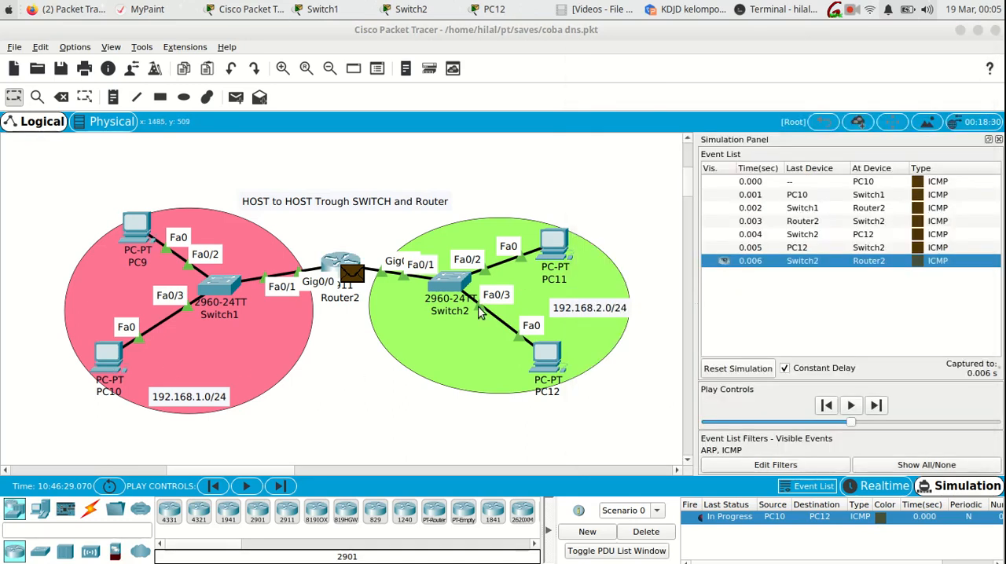
- Advance the simulation by two events to move the ICMP reply from Router2 through Switch1 to PC10
{"action": "left_click", "coordinate": [279, 487]}
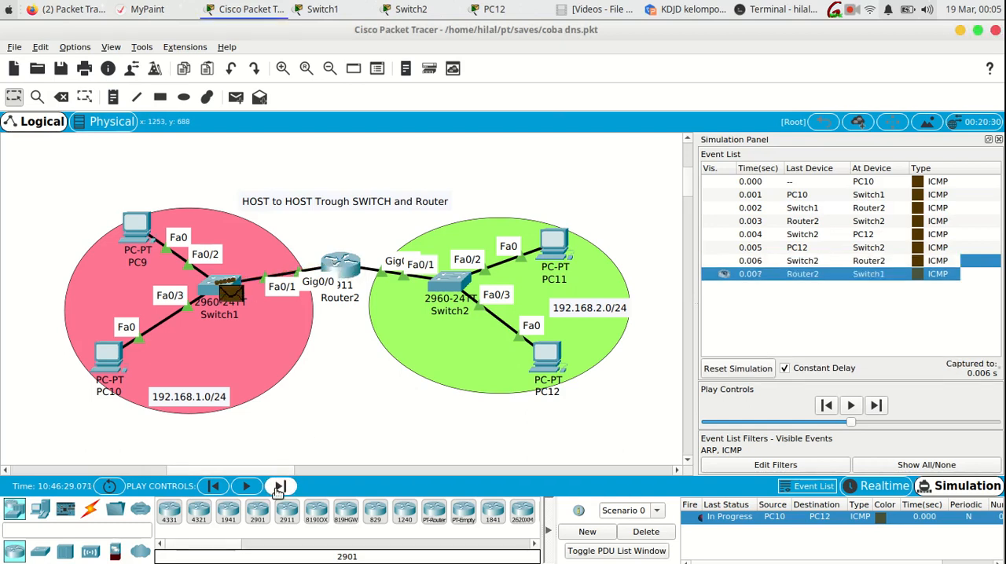
{"action": "left_click", "coordinate": [279, 487]}
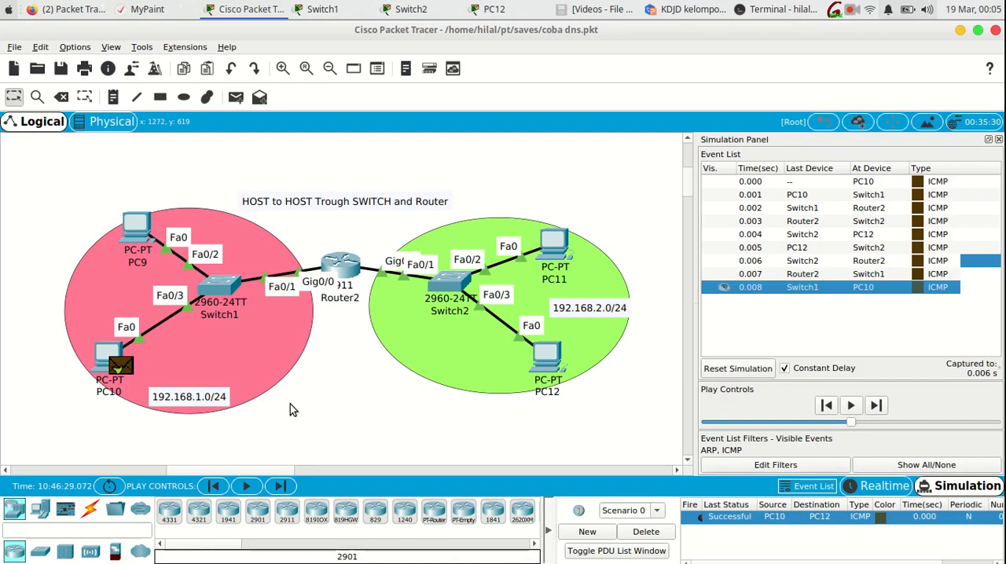
{"action": "left_click", "coordinate": [850, 11]}
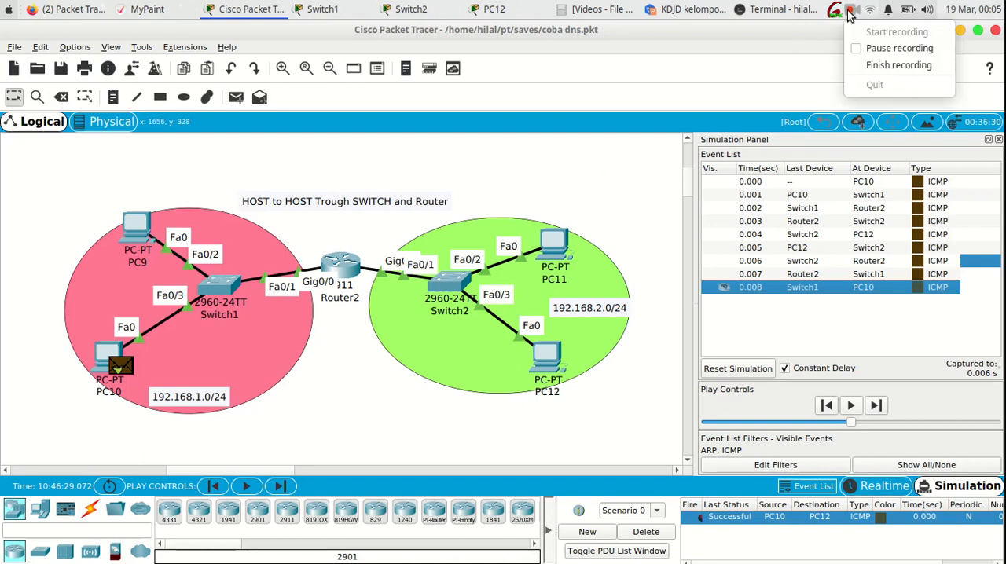